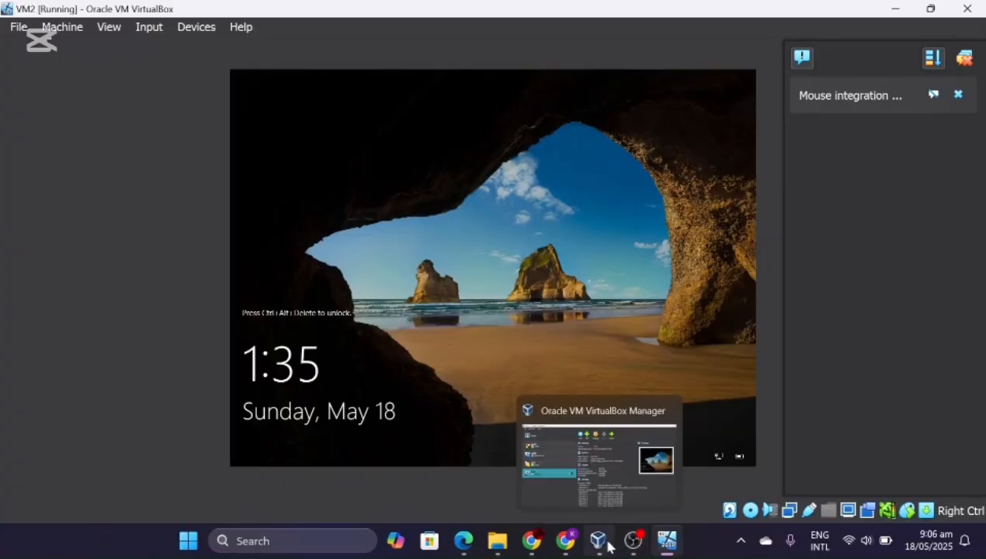
- Start a new virtual machine in VirtualBox Manager and name it VM3
left_click(604, 542)
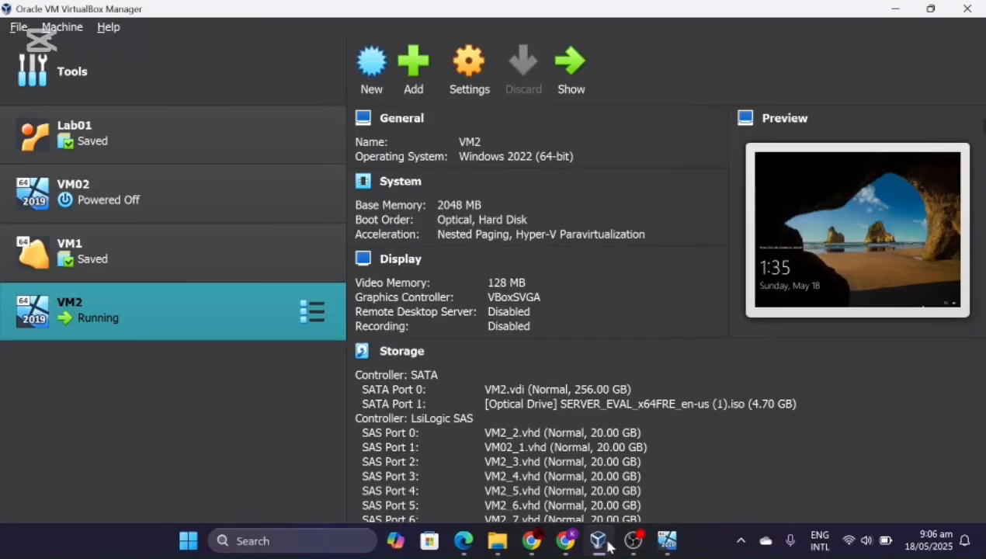
left_click(372, 68)
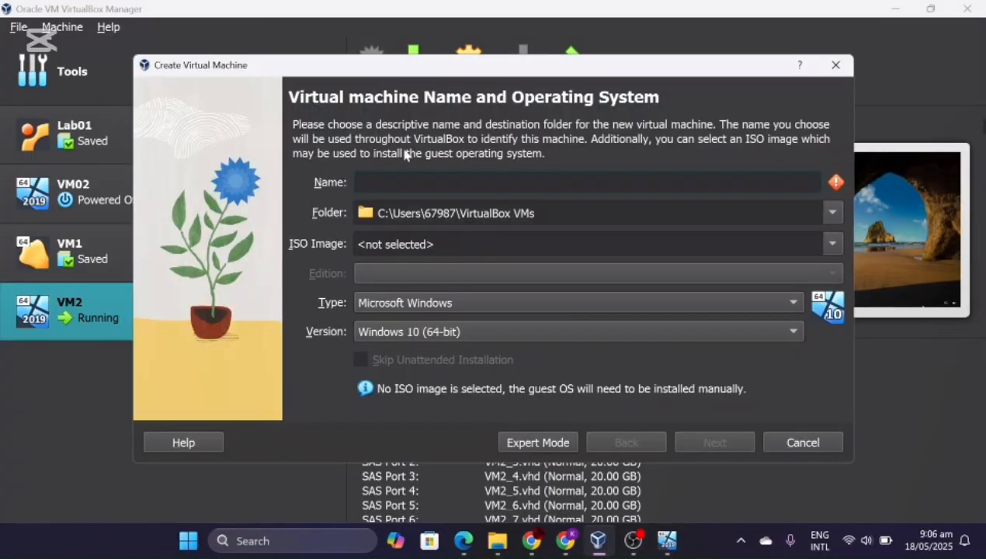
type("VM3")
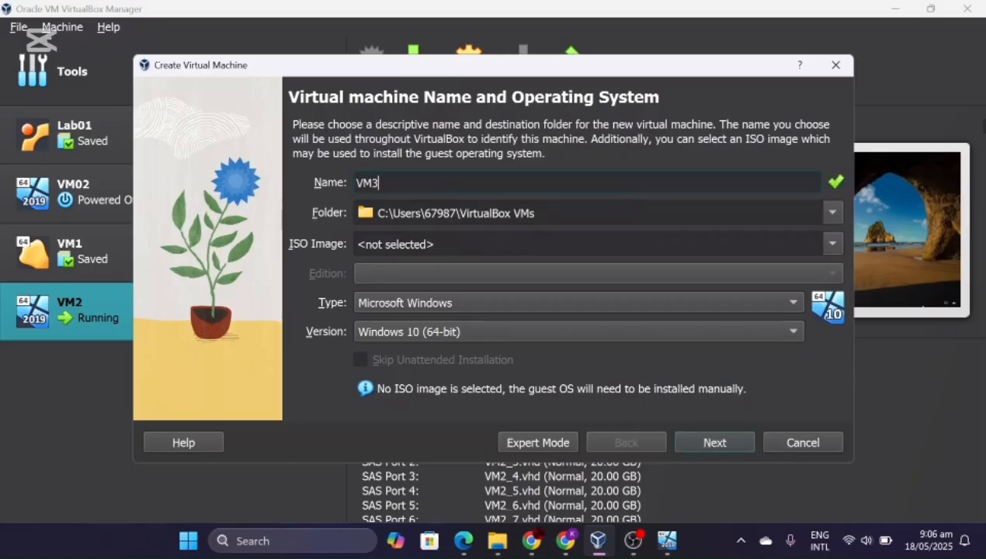
- Attach Windows.iso as the installer image and skip unattended installation
left_click(828, 244)
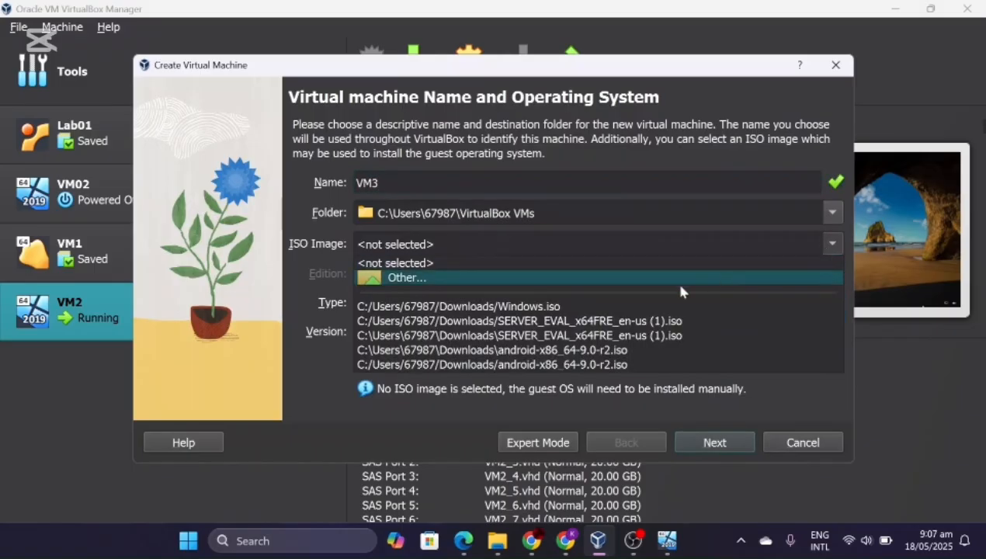
left_click(639, 281)
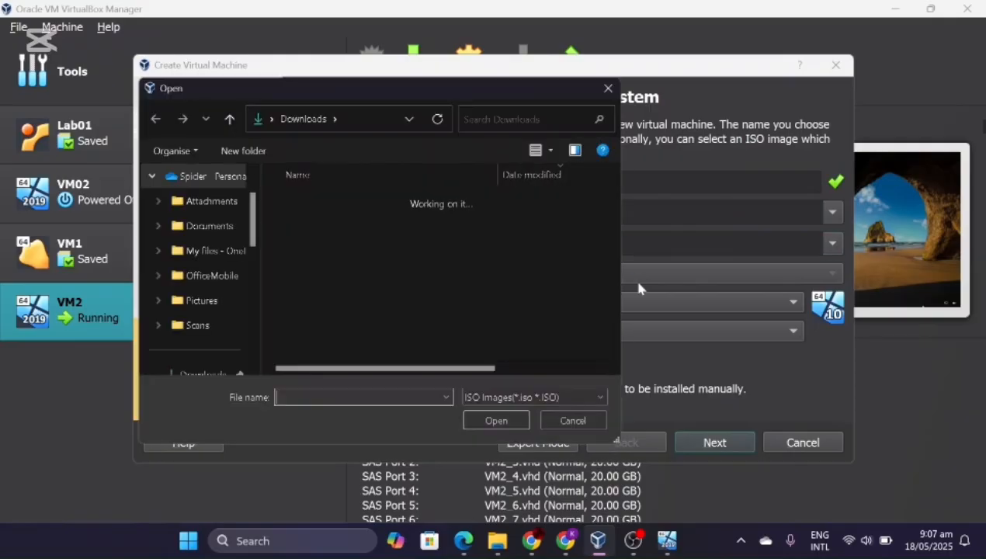
left_click(453, 222)
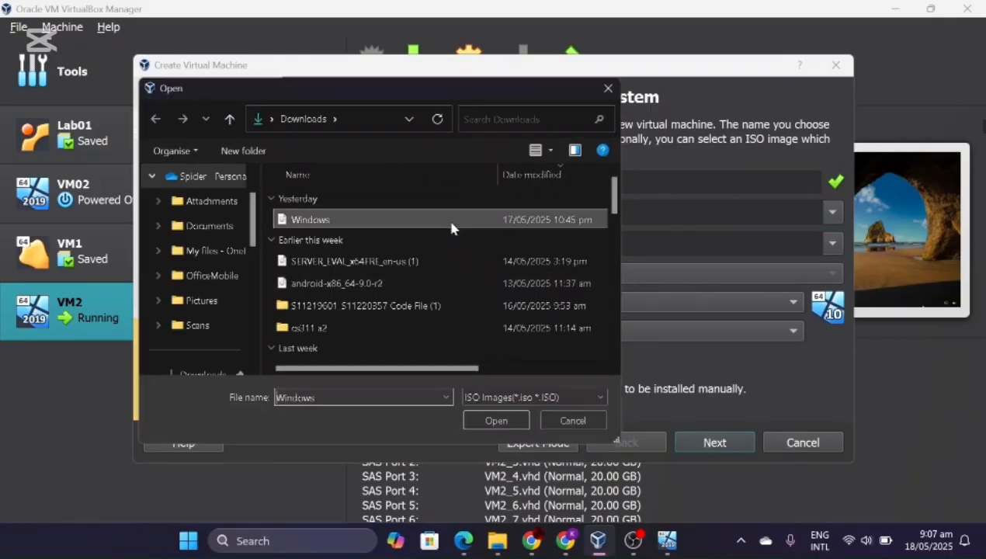
left_click(503, 419)
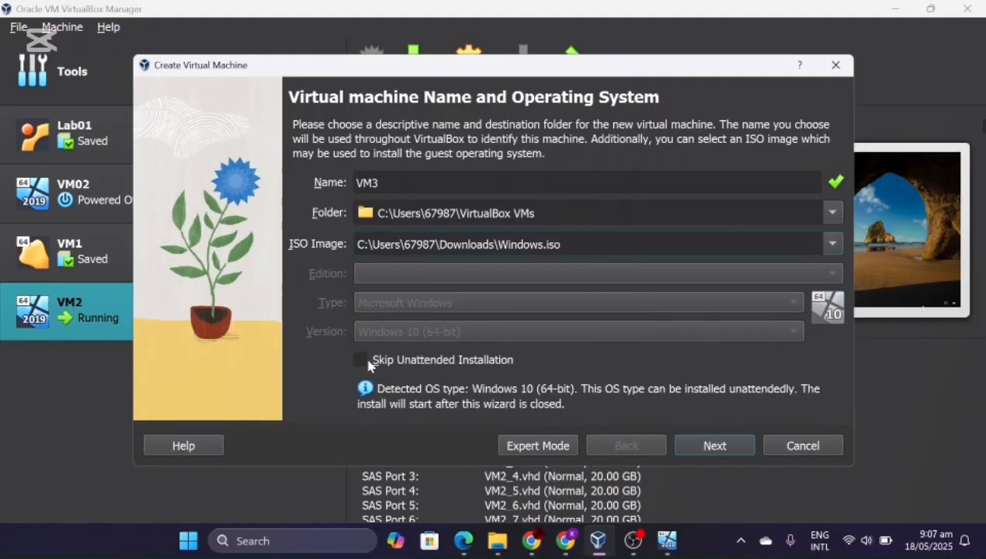
left_click(368, 362)
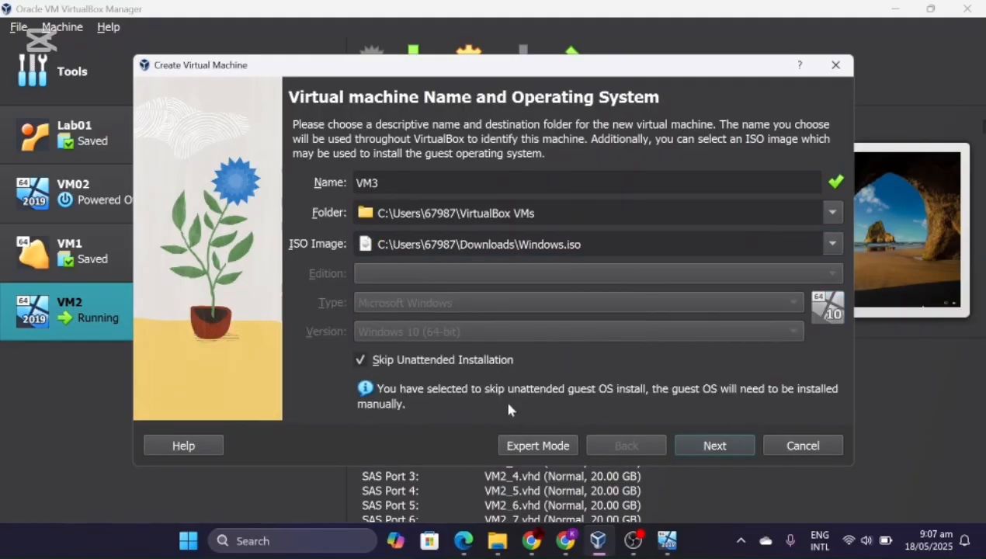
left_click(702, 444)
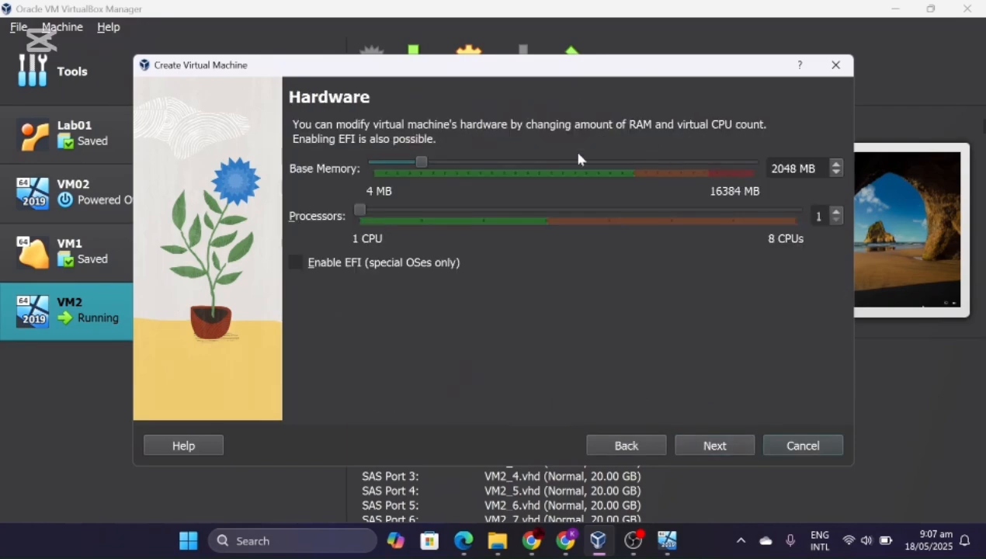
- Give VM3 4096 MB of base memory and 2 processors
left_click_drag(424, 162, 475, 162)
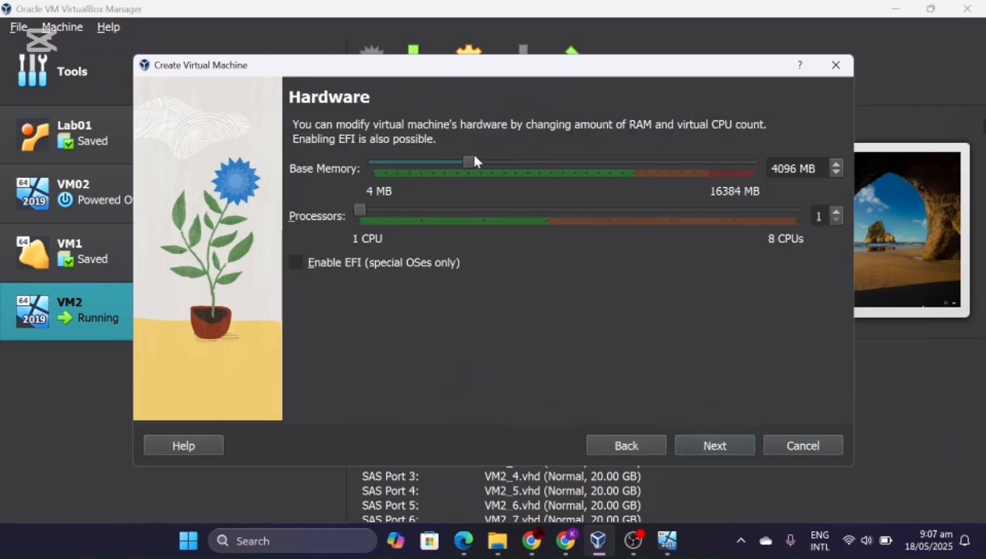
left_click(836, 212)
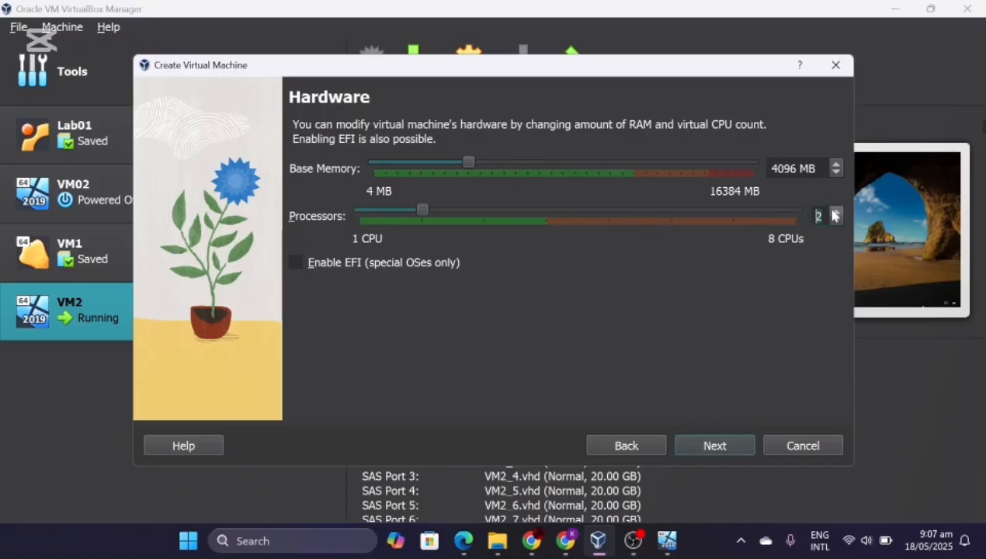
left_click(728, 446)
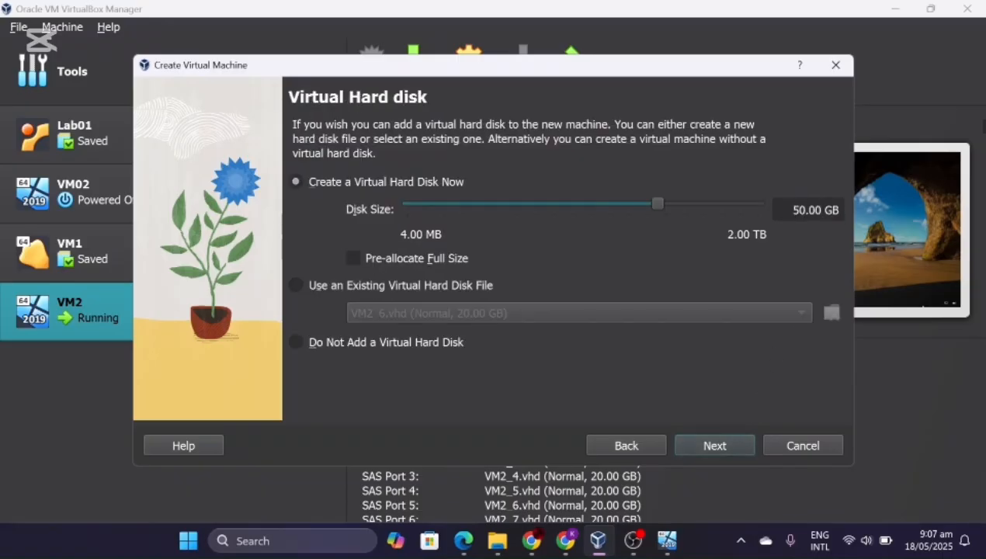
- Set the virtual hard disk size to 40 GB and finish creating VM3
key("BackSpace")
type("4")
left_click(697, 449)
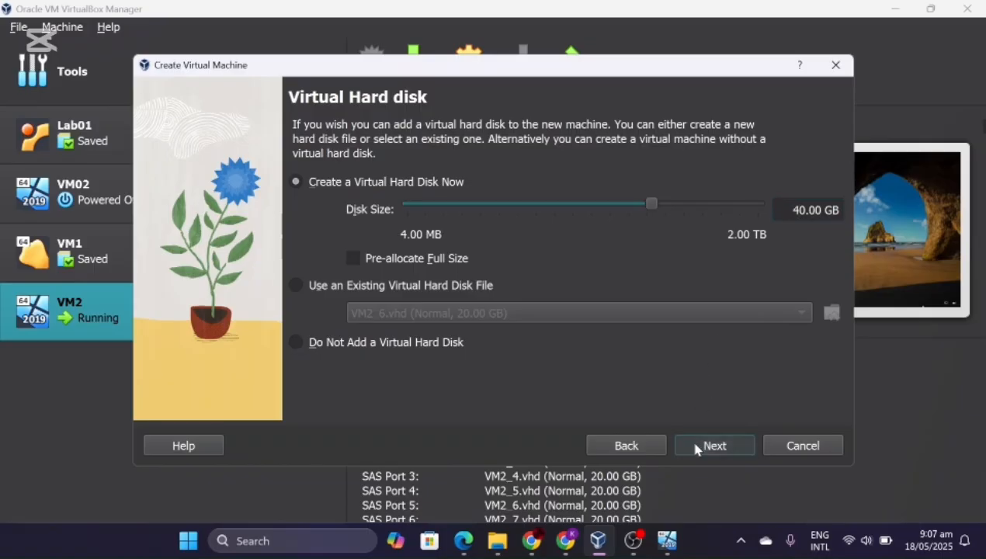
left_click(697, 449)
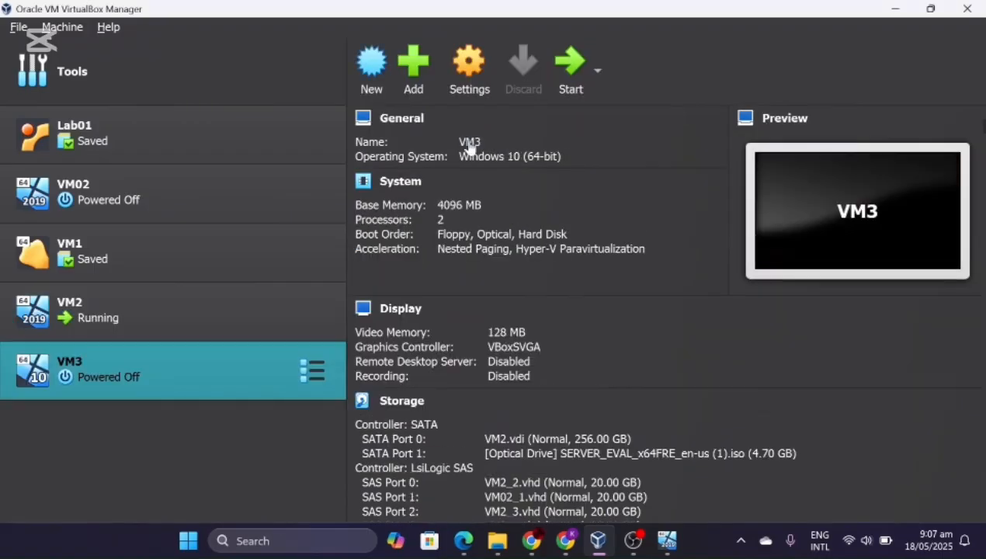
- Open VM3's settings and review its Storage, Display and System pages
left_click(468, 86)
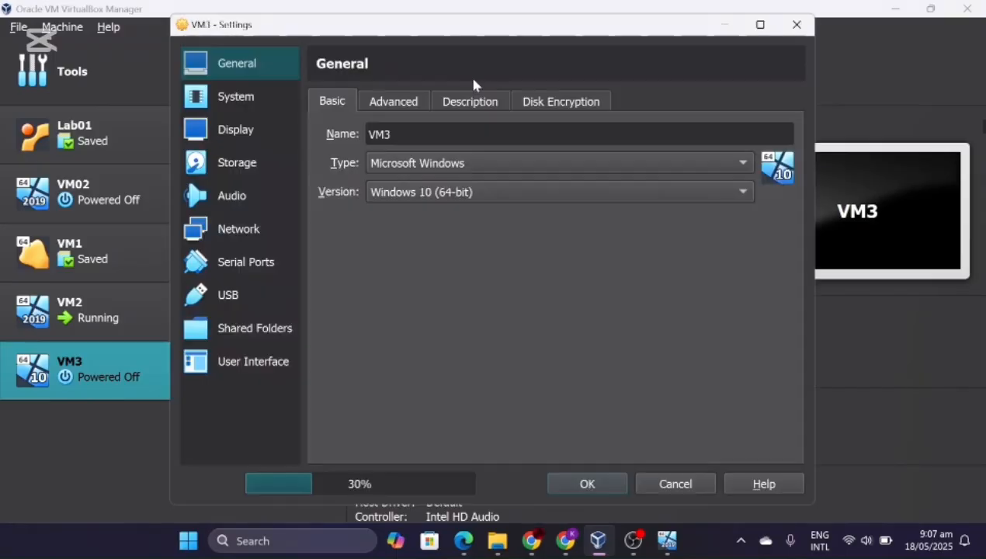
left_click(255, 170)
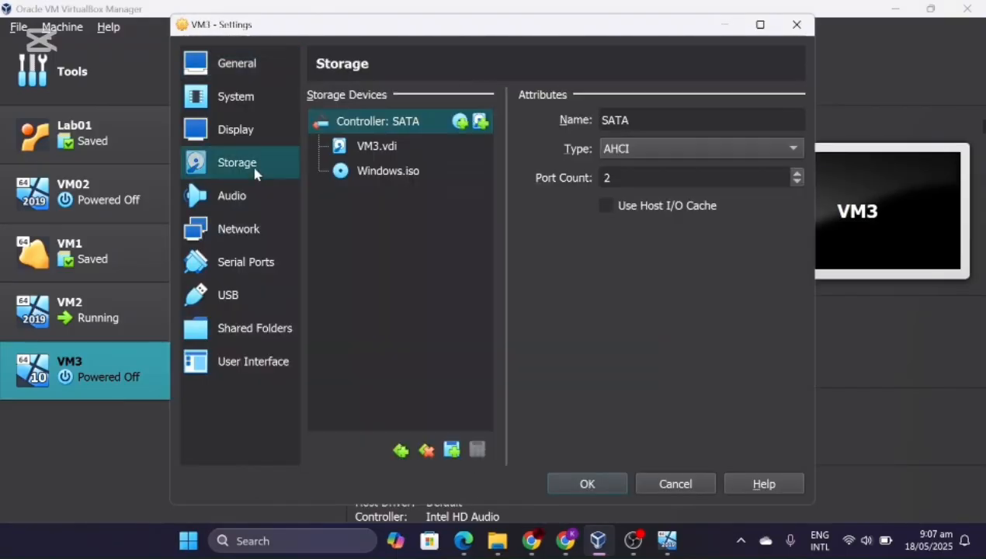
left_click(251, 126)
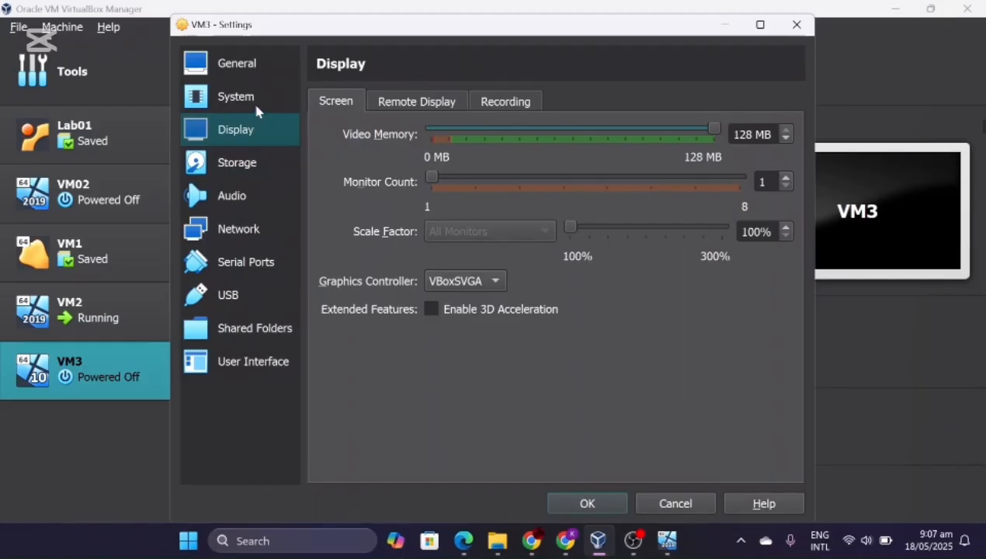
left_click(252, 100)
- Remove Floppy from the boot order and check Paravirtualization options without changing them
left_click(430, 183)
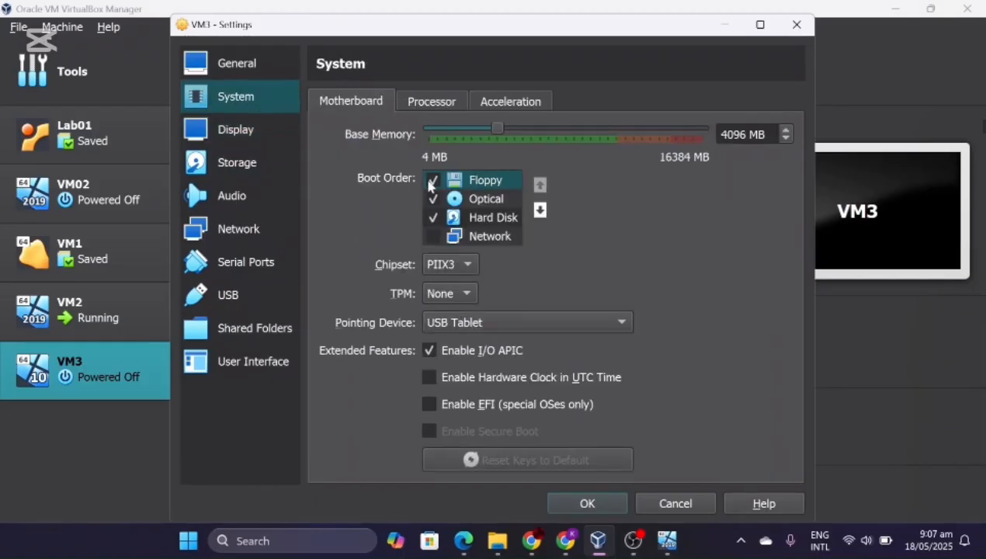
left_click(519, 108)
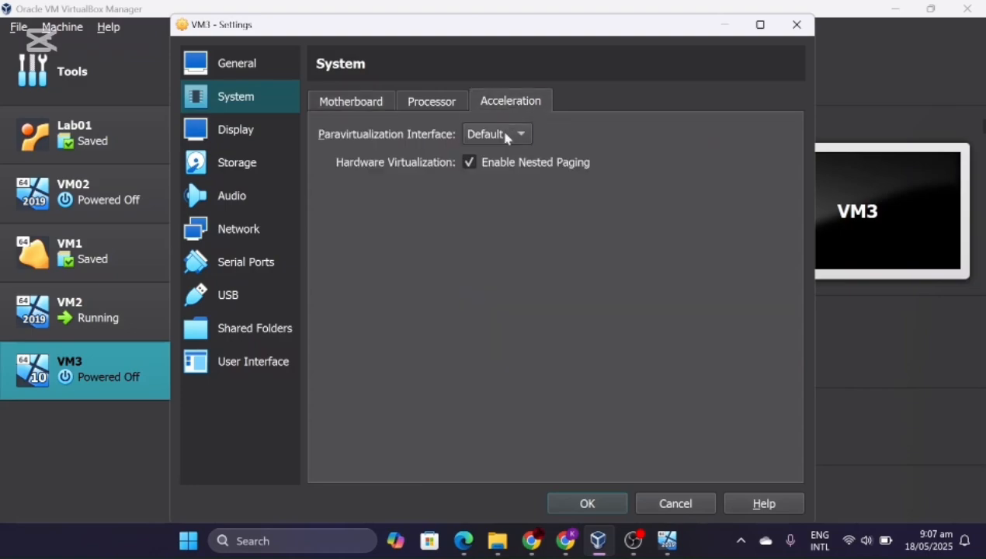
left_click(505, 134)
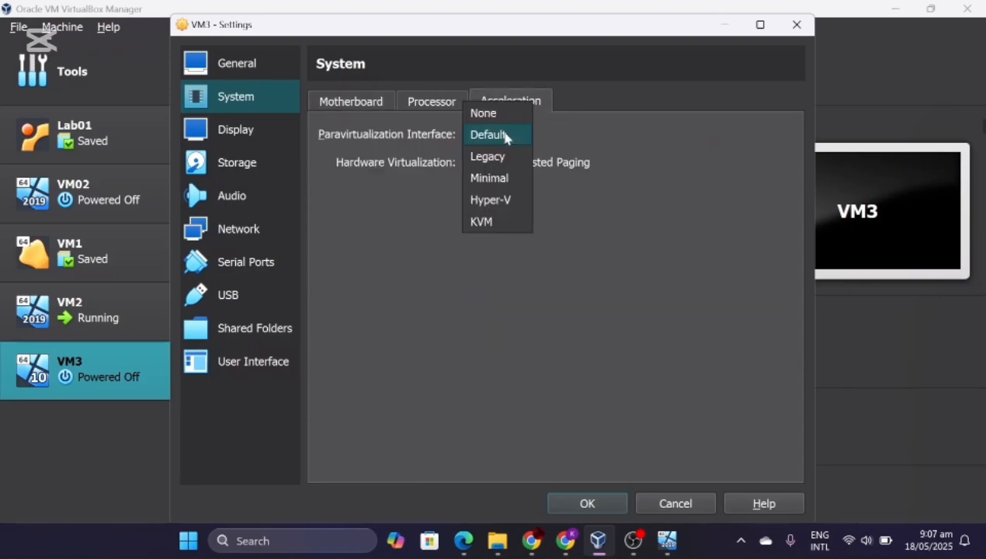
left_click(417, 215)
- Attach VM3's Adapter 1 to the Host-only Adapter
left_click(245, 243)
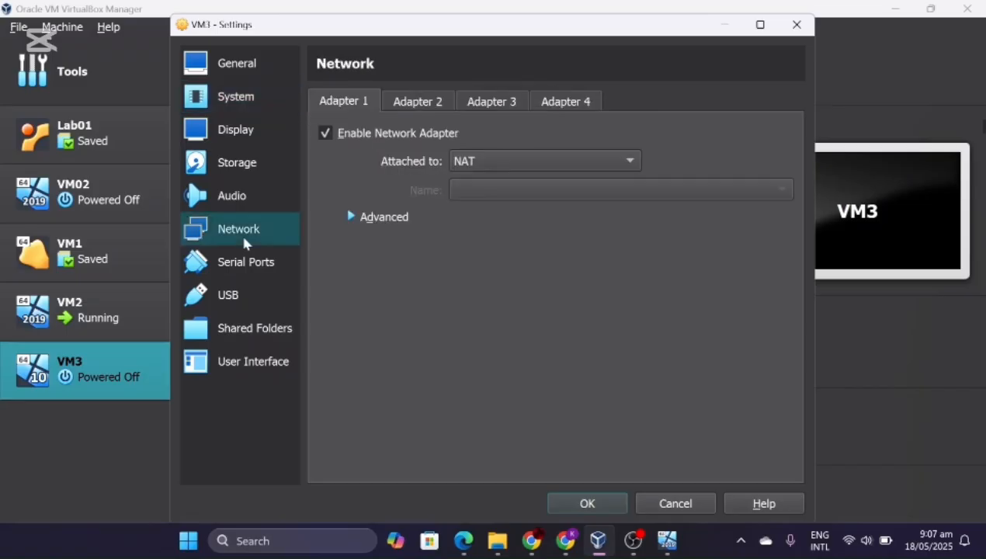
left_click(536, 159)
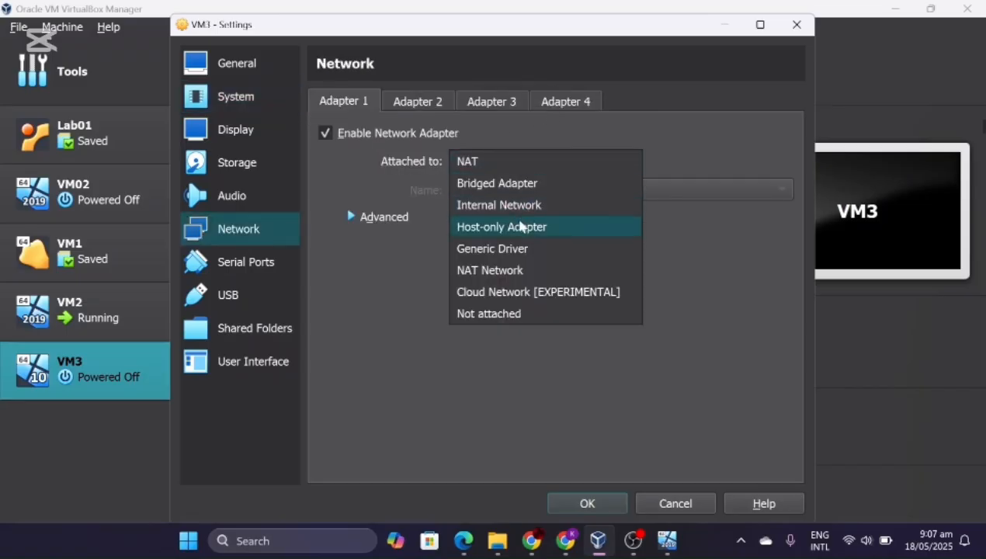
left_click(509, 235)
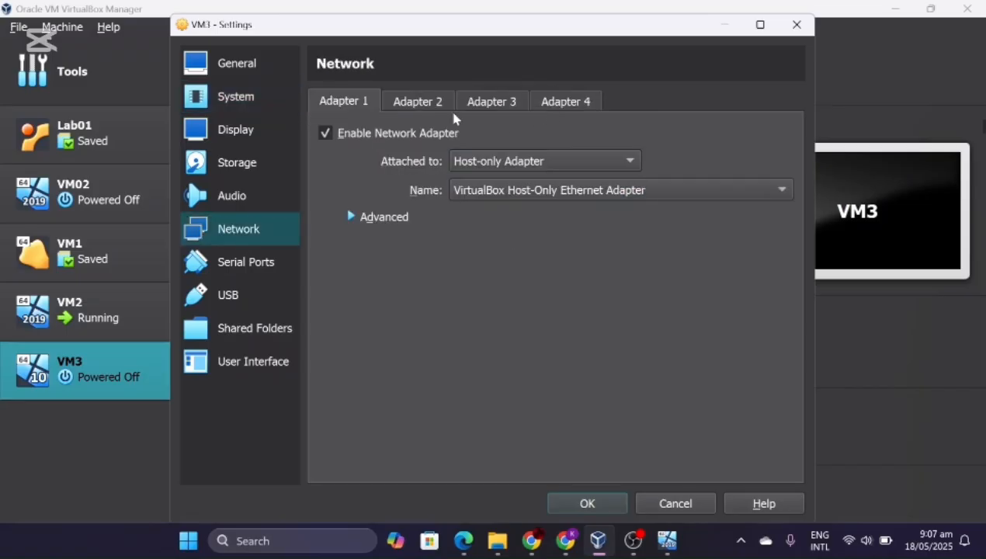
- Enable Adapter 2 as a Bridged Adapter and save VM3's settings
left_click(425, 106)
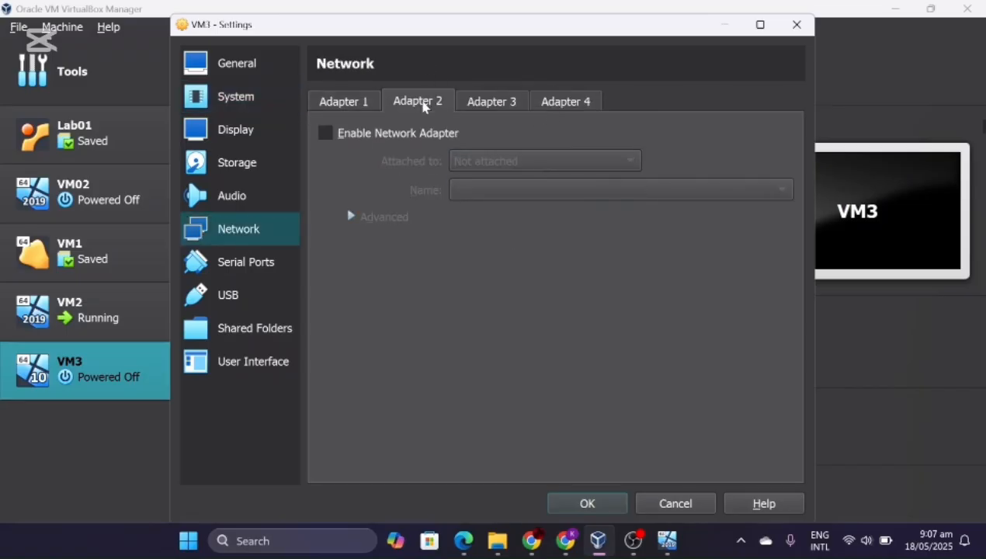
left_click(326, 133)
left_click(528, 163)
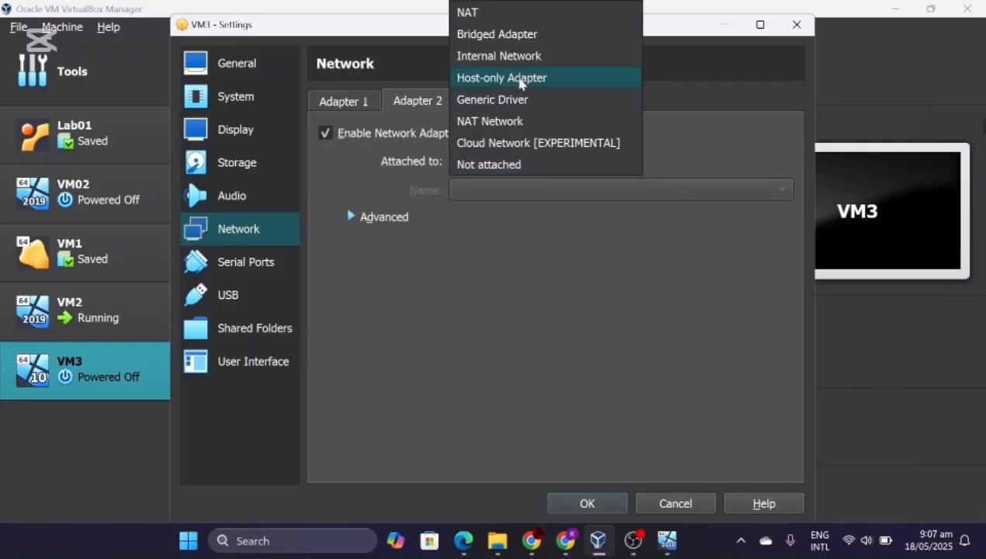
left_click(519, 39)
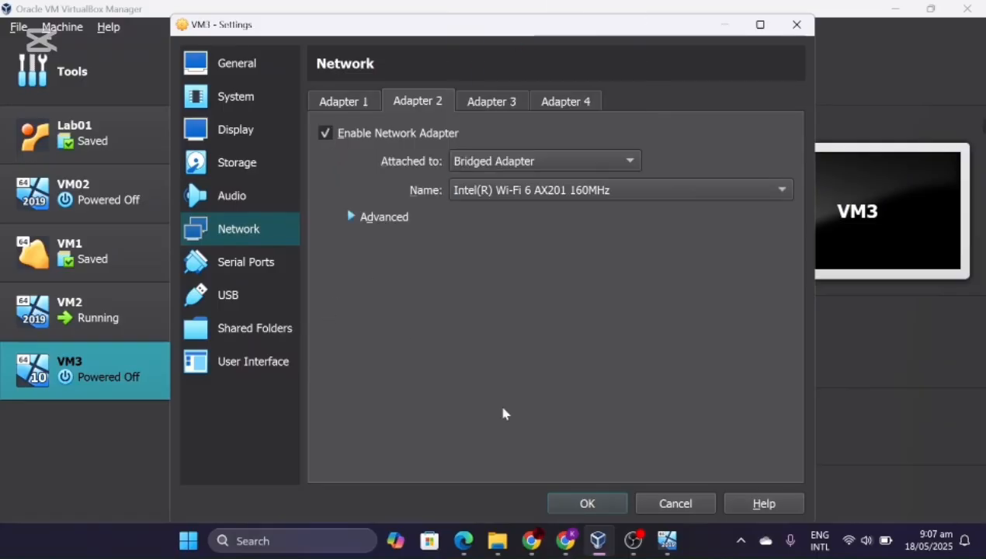
left_click(604, 506)
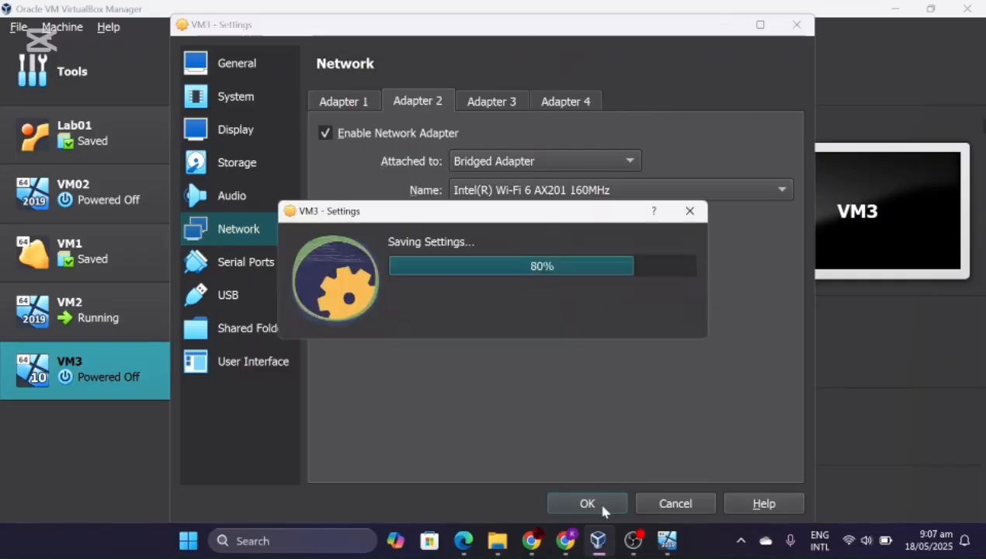
- Power on VM3 and maximize its window while it boots to Windows Setup
left_click(573, 74)
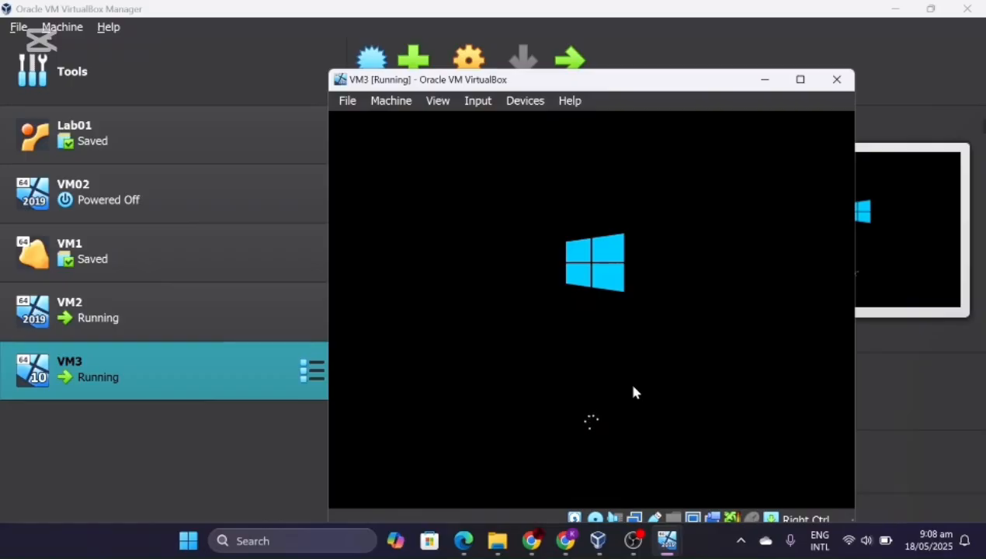
left_click(800, 80)
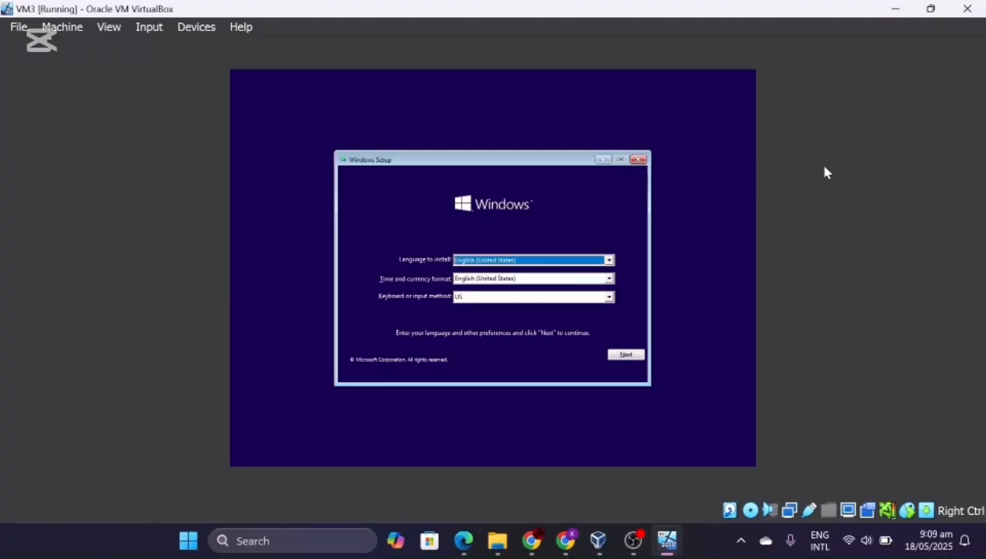
- Install Windows with default languages, no product key, Windows 10 Pro, and accepted license terms
left_click(621, 360)
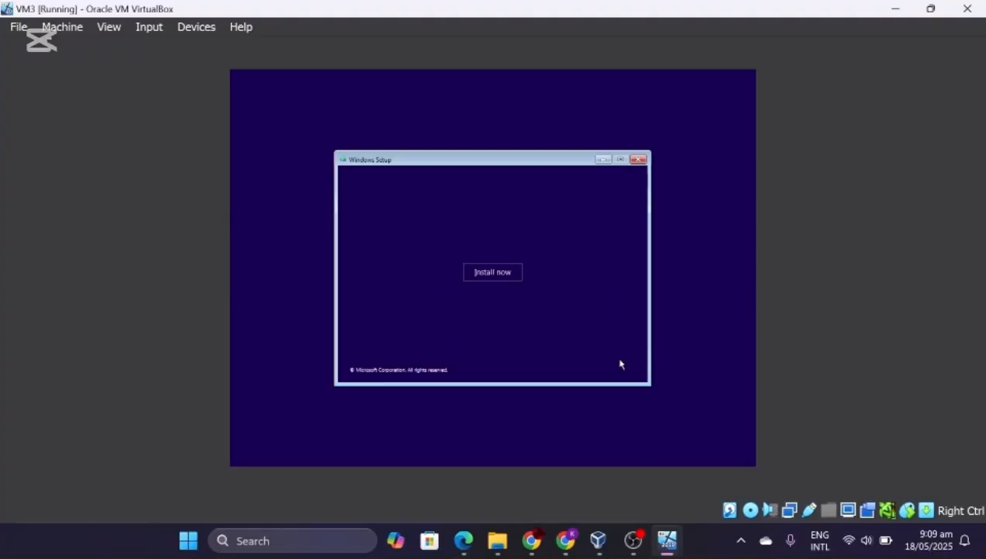
left_click(515, 275)
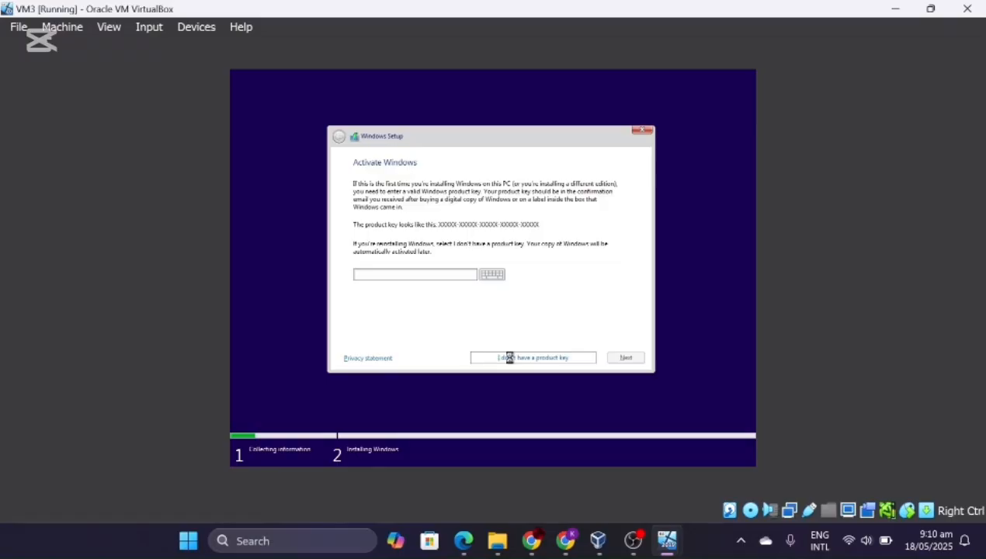
left_click(509, 358)
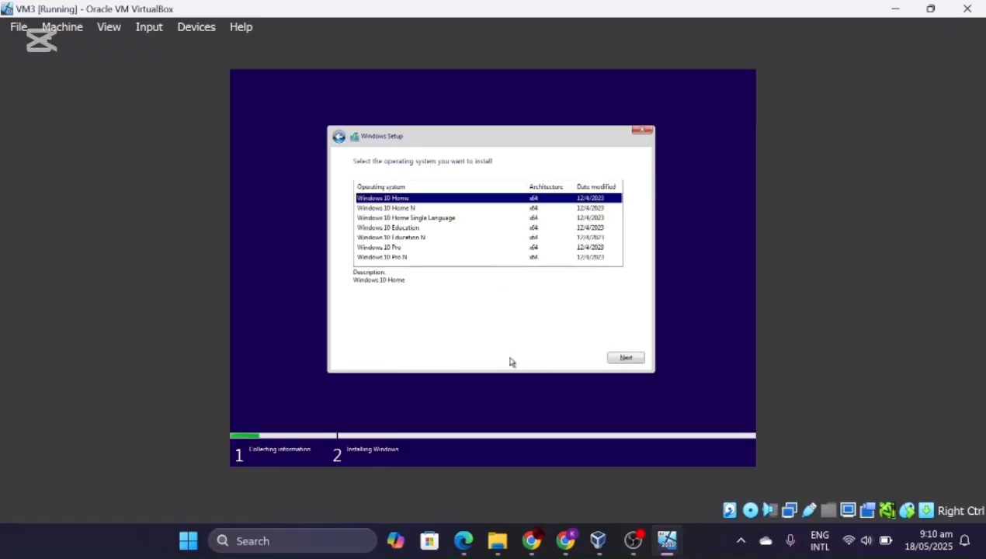
left_click(469, 247)
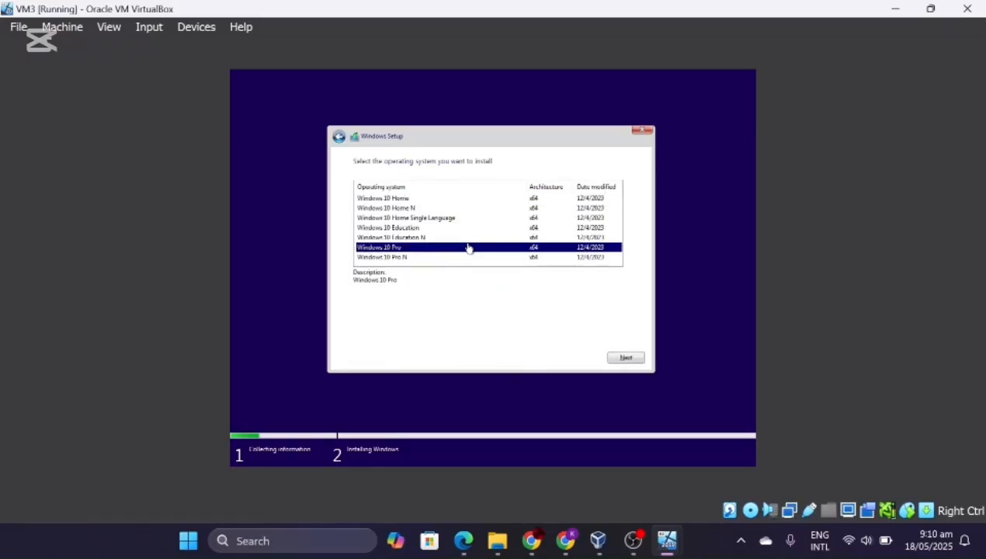
left_click(634, 359)
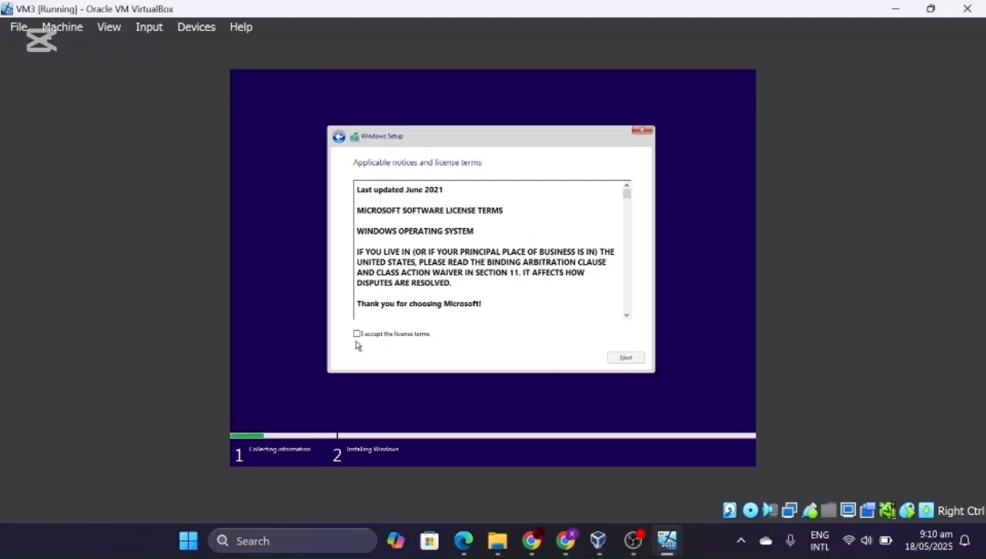
left_click(357, 335)
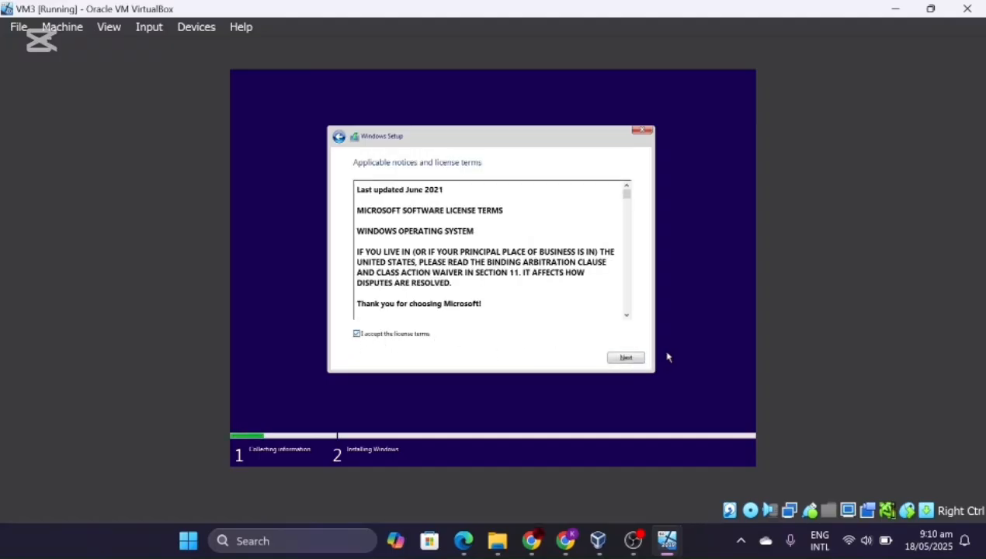
left_click(636, 358)
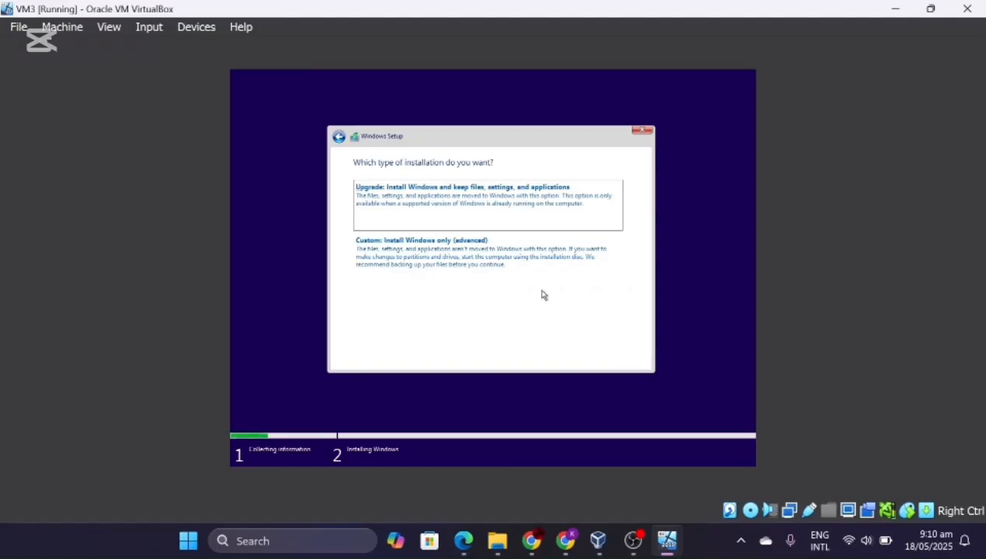
- Choose a custom Windows-only install onto Drive 0's 40 GB unallocated space
left_click(480, 249)
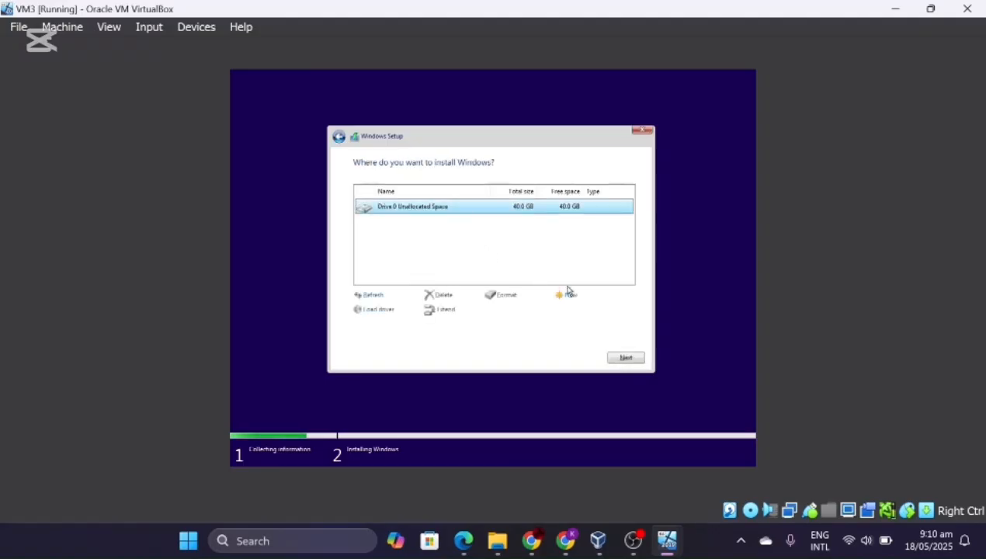
left_click(633, 359)
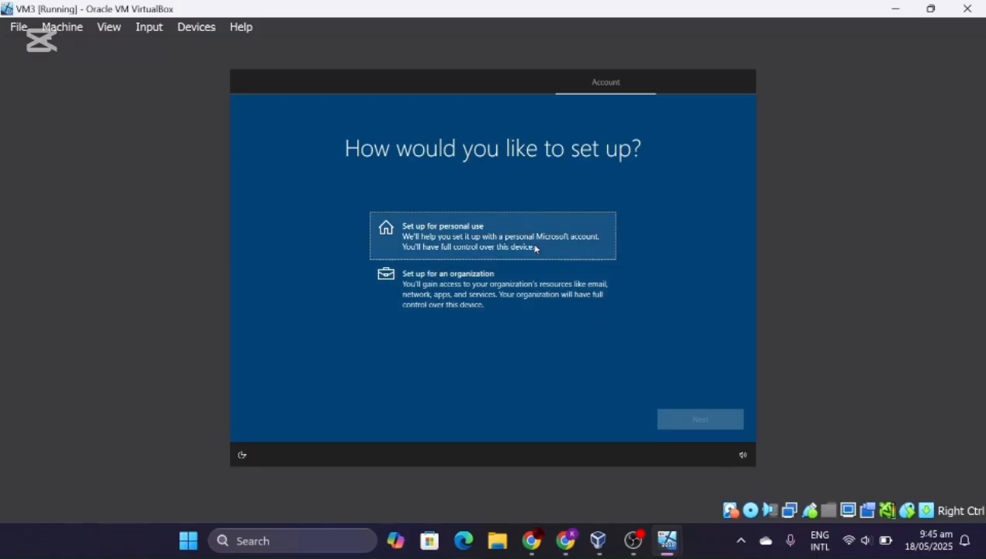
- Choose personal-use setup and take the offline, limited-experience local account route
left_click(575, 251)
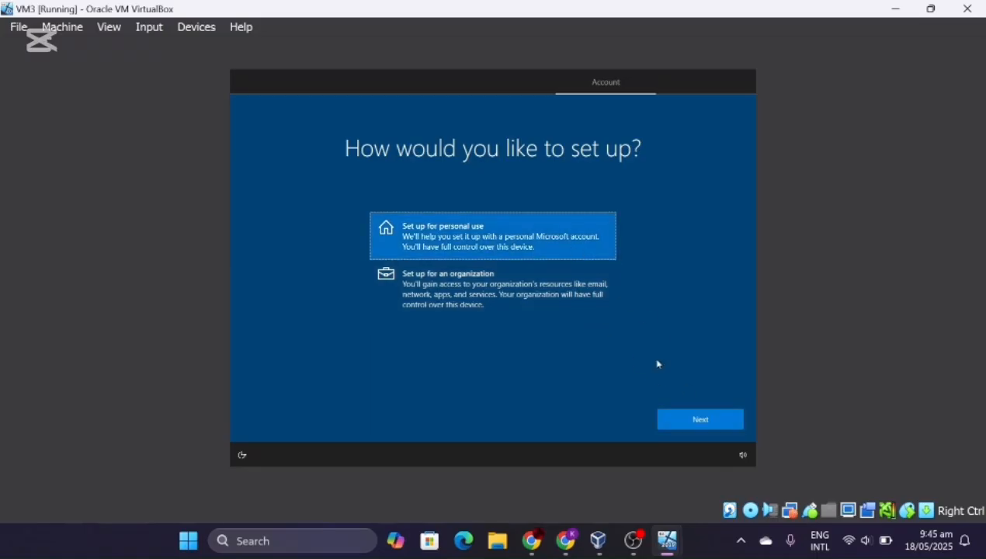
left_click(698, 421)
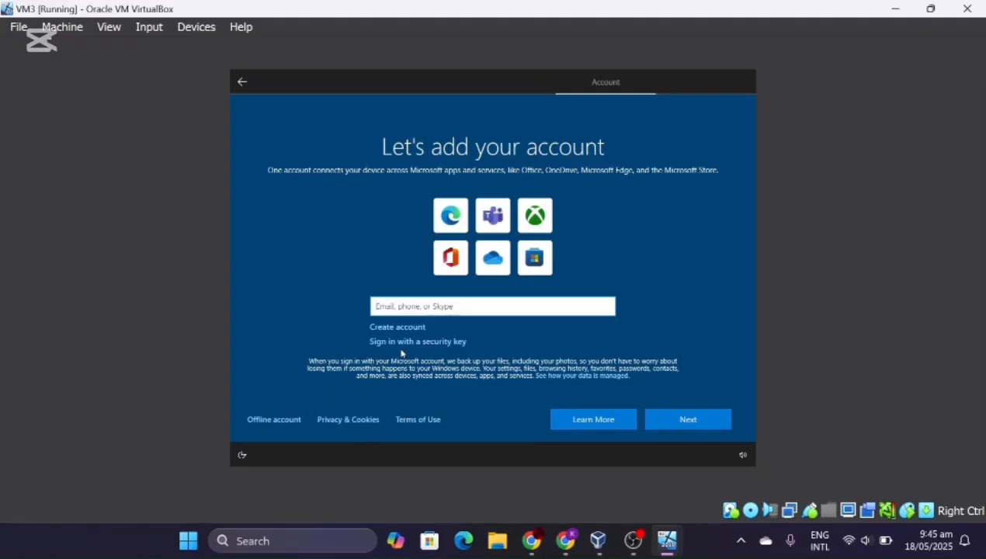
left_click(278, 426)
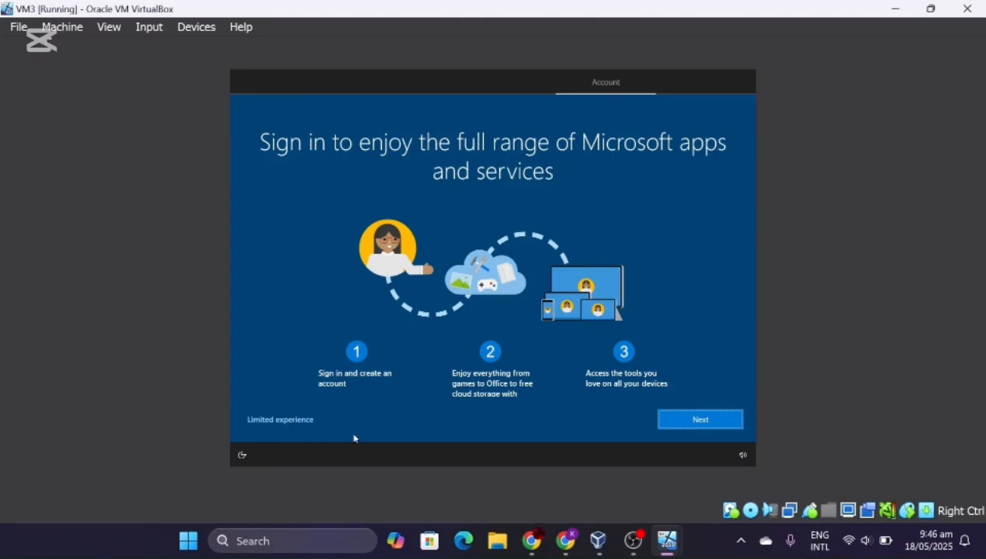
left_click(267, 421)
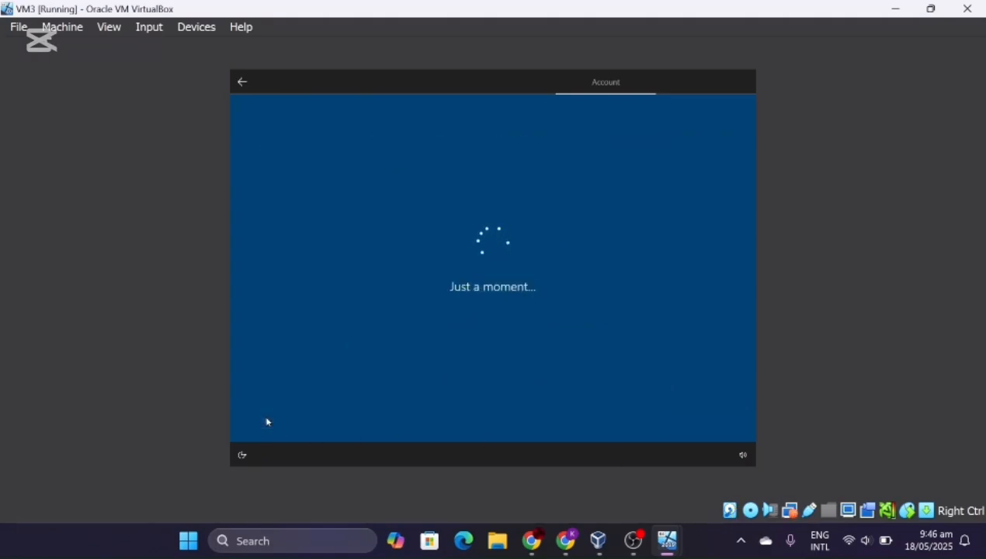
left_click(267, 422)
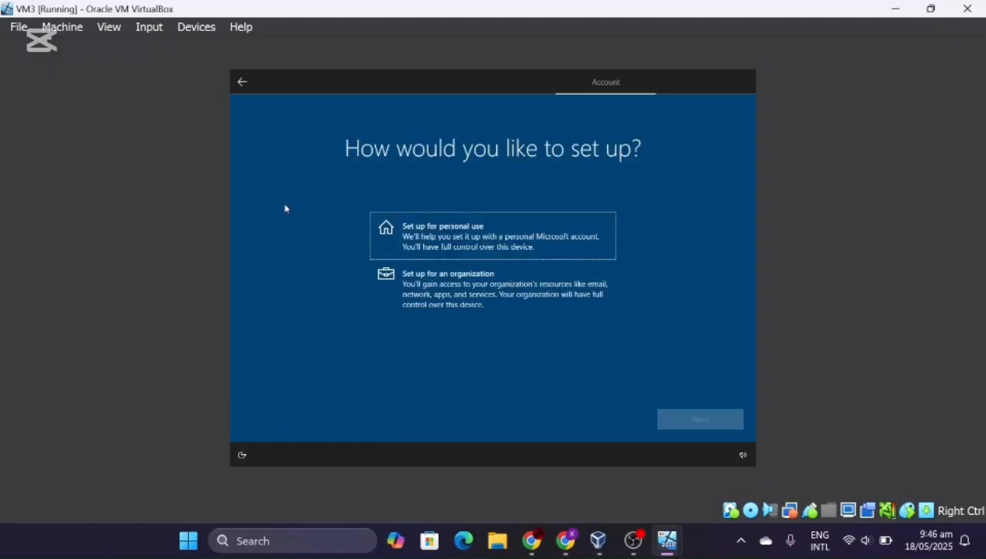
left_click(249, 78)
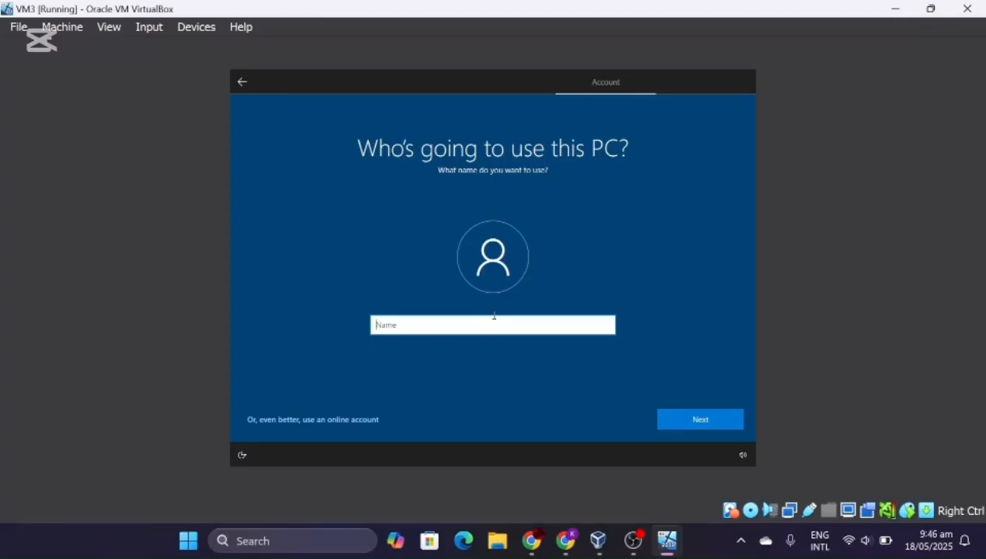
- Enter the local account's name and a password, then retype the password to confirm
type("ko")
left_click(687, 423)
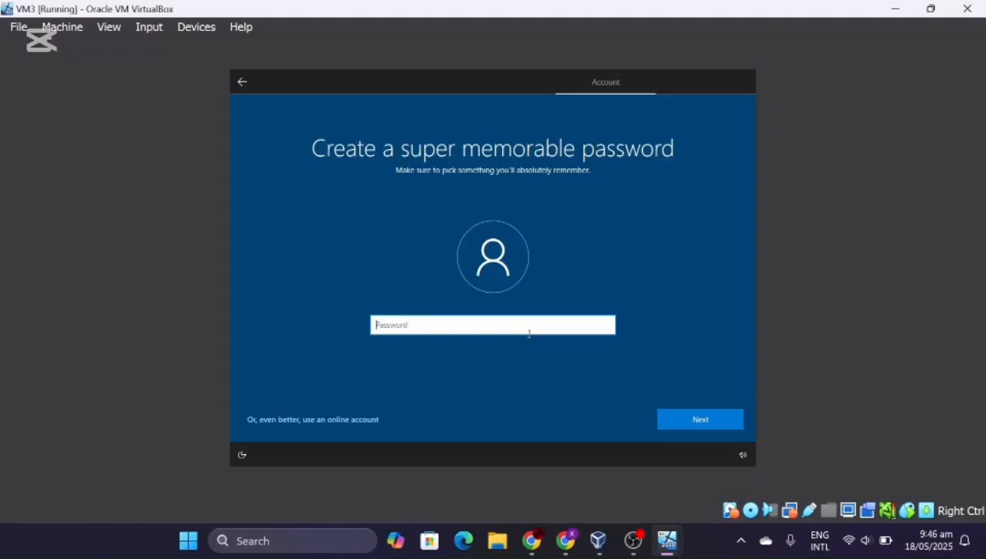
type("•••••••••")
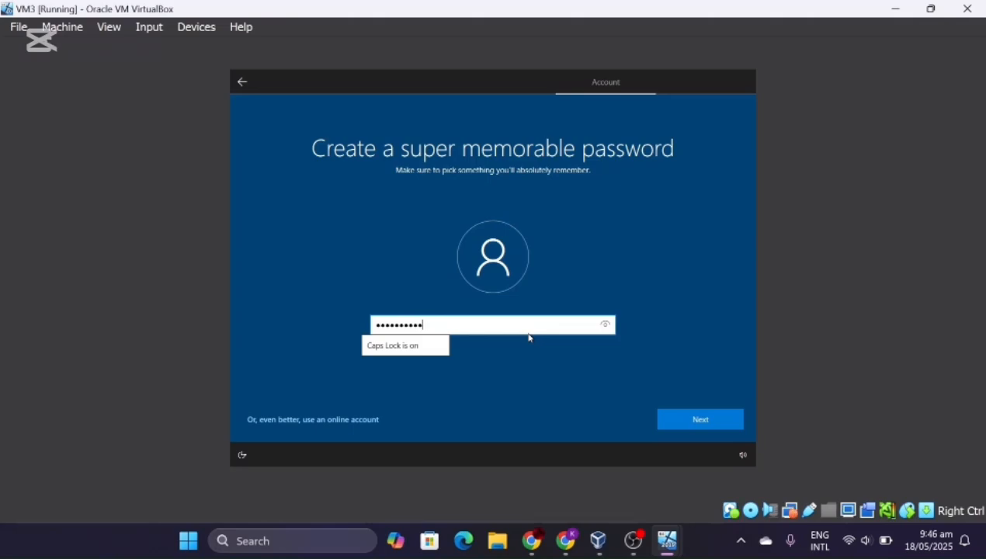
left_click(705, 424)
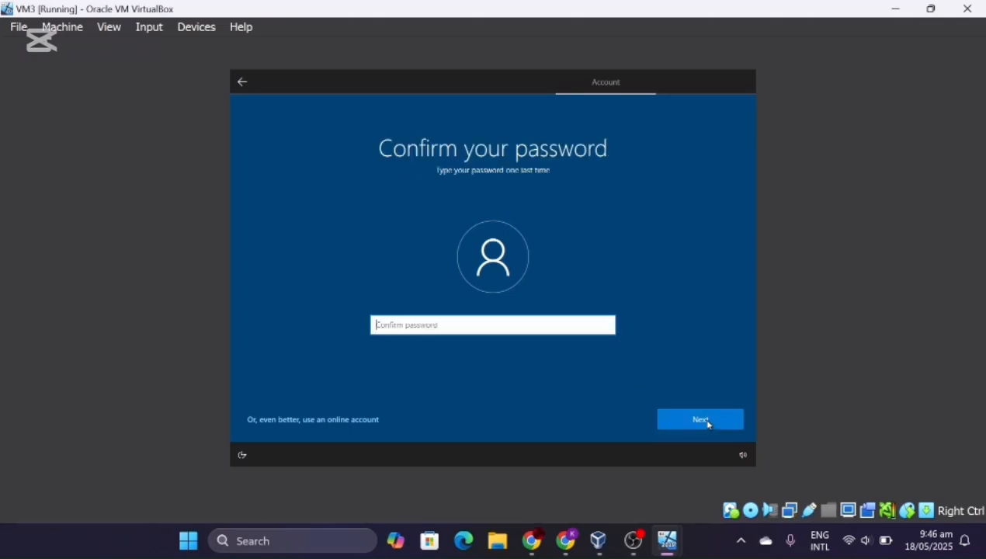
type("••••••••••")
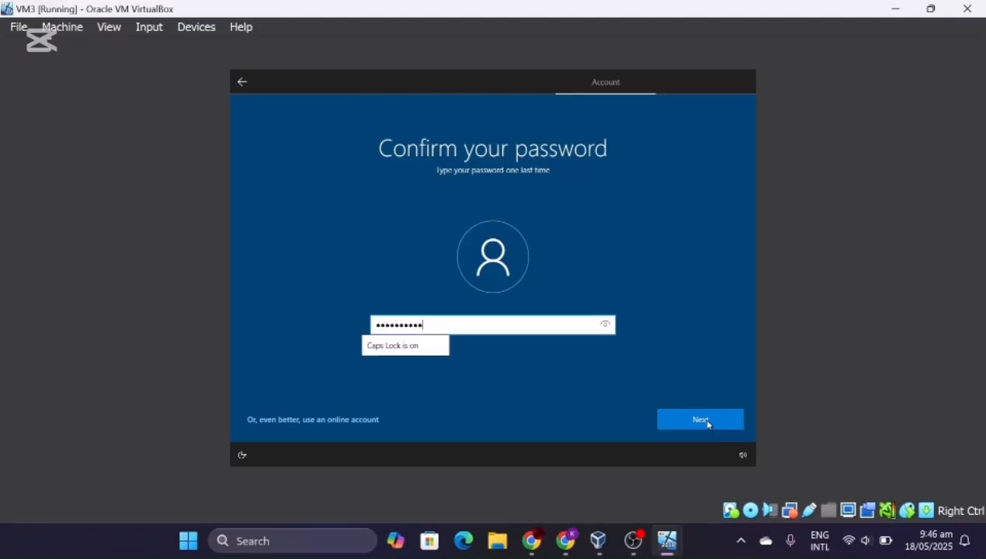
left_click(707, 424)
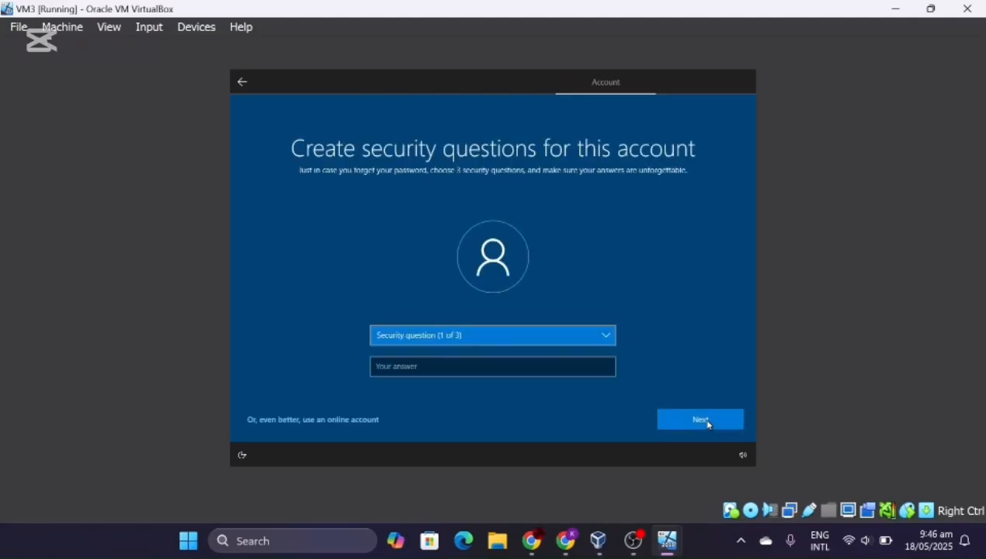
- Set the first security question to the first pet's name and enter its answer
left_click(515, 336)
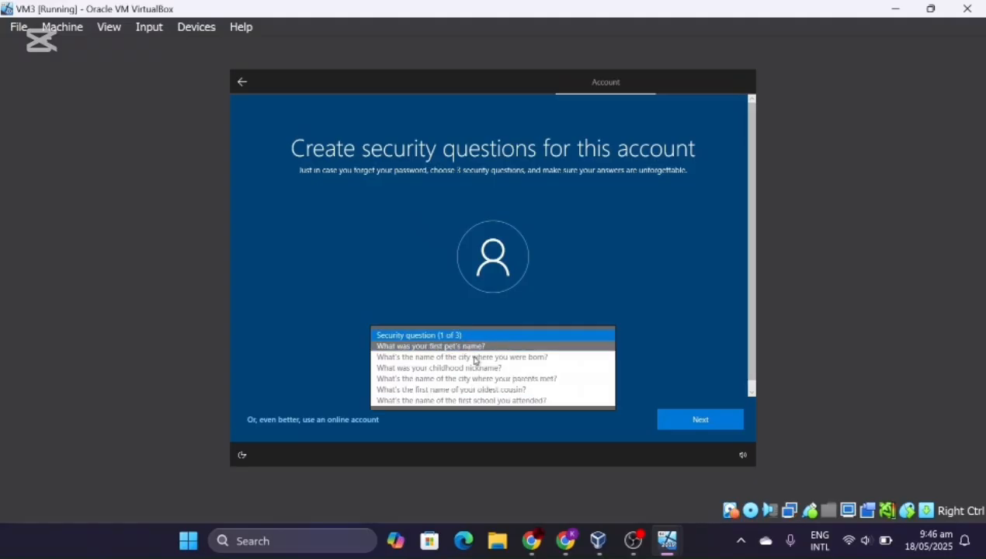
left_click(425, 346)
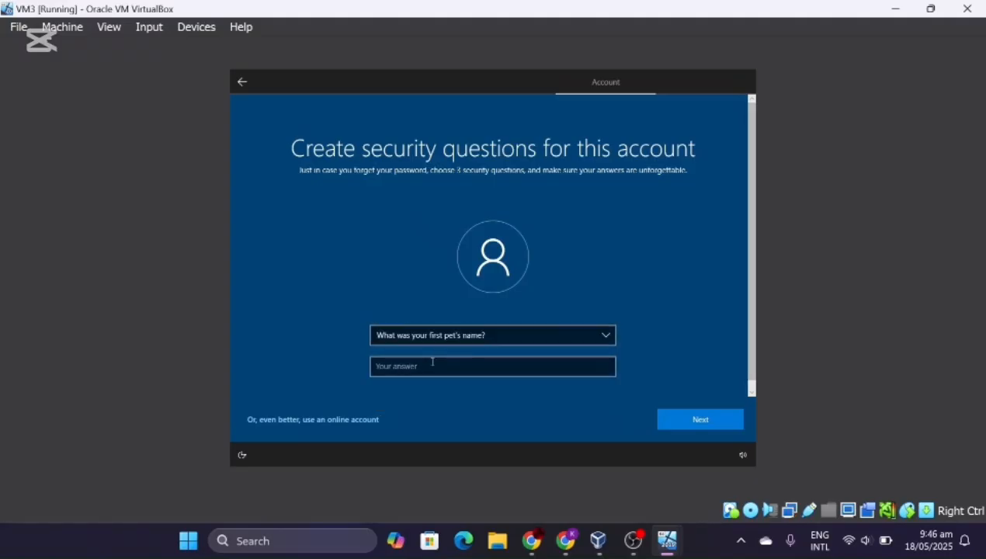
left_click(433, 364)
type("ToM")
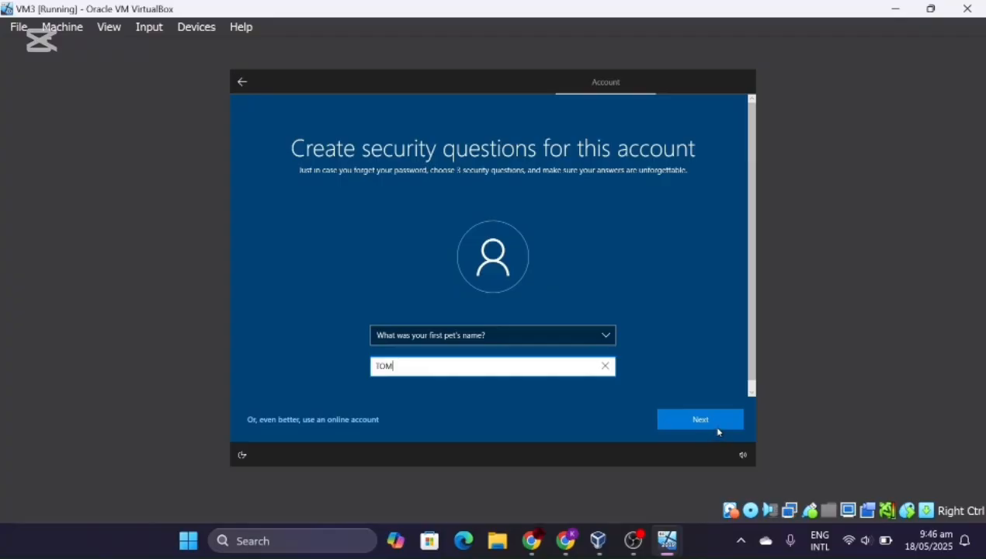
left_click(715, 426)
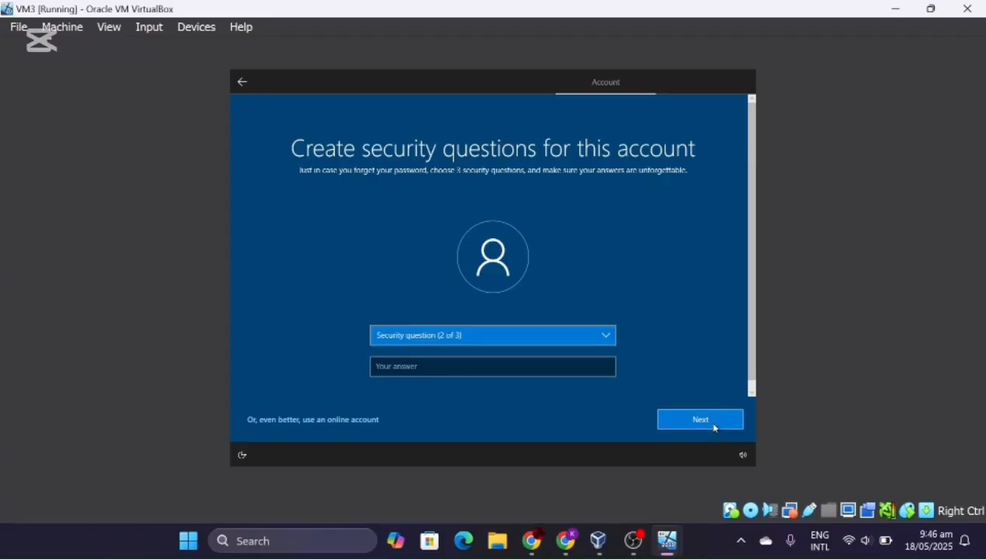
- Set the second security question to the childhood nickname and enter its answer
left_click(581, 337)
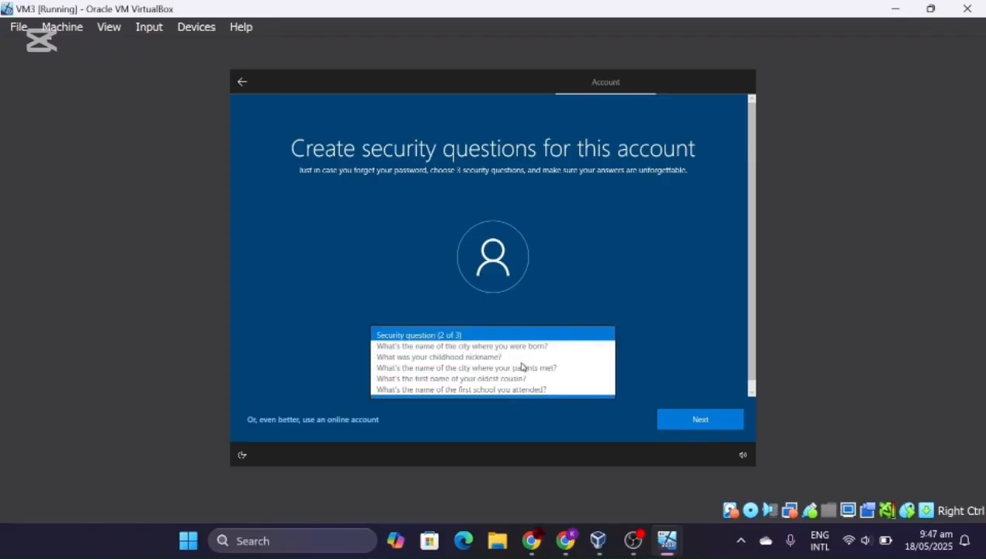
left_click(500, 359)
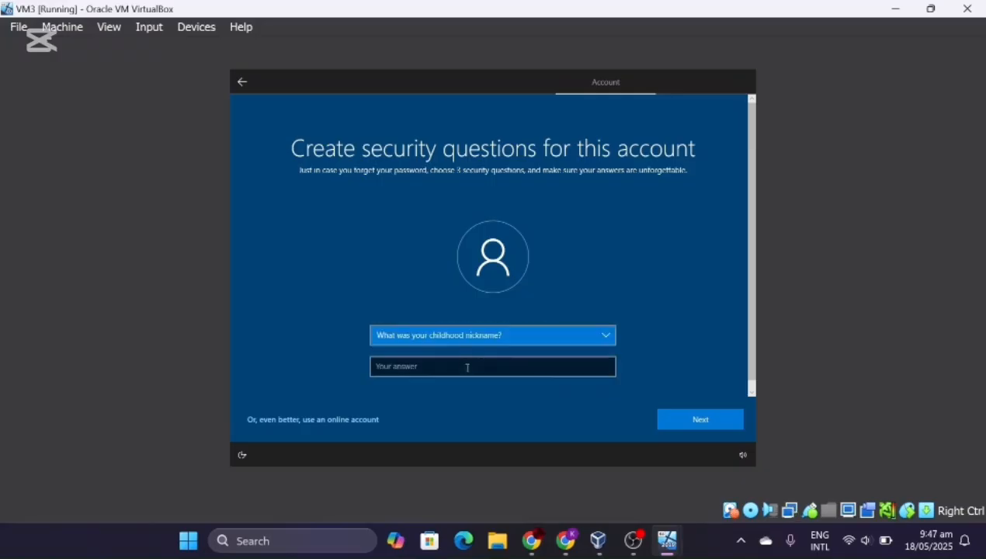
left_click(463, 366)
type("k")
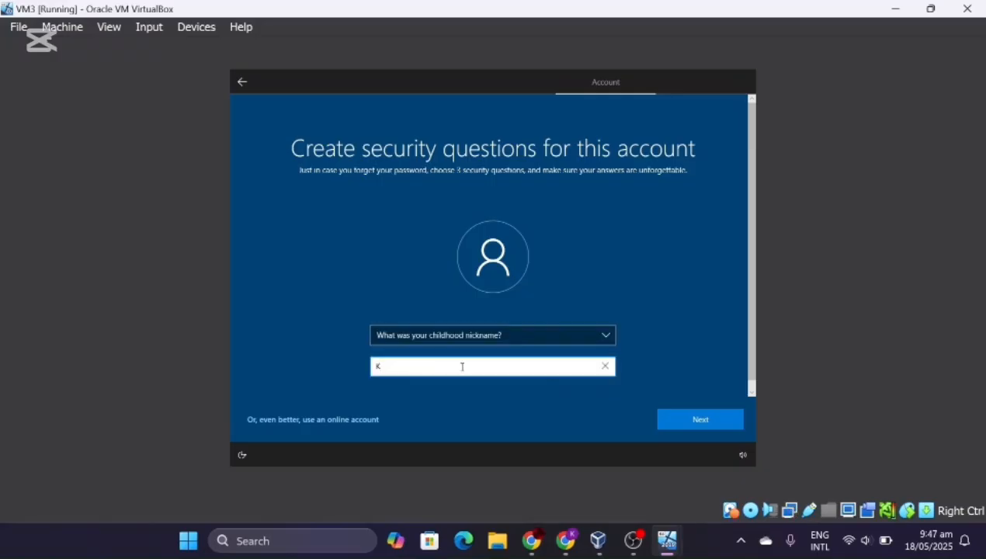
left_click(716, 420)
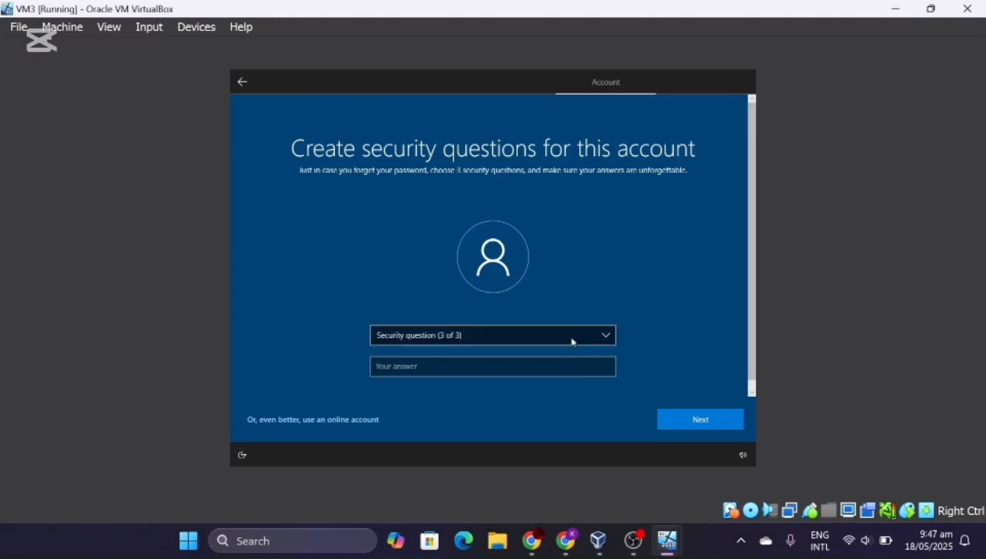
- Set the third security question to the birth city, enter its answer, and continue
left_click(573, 337)
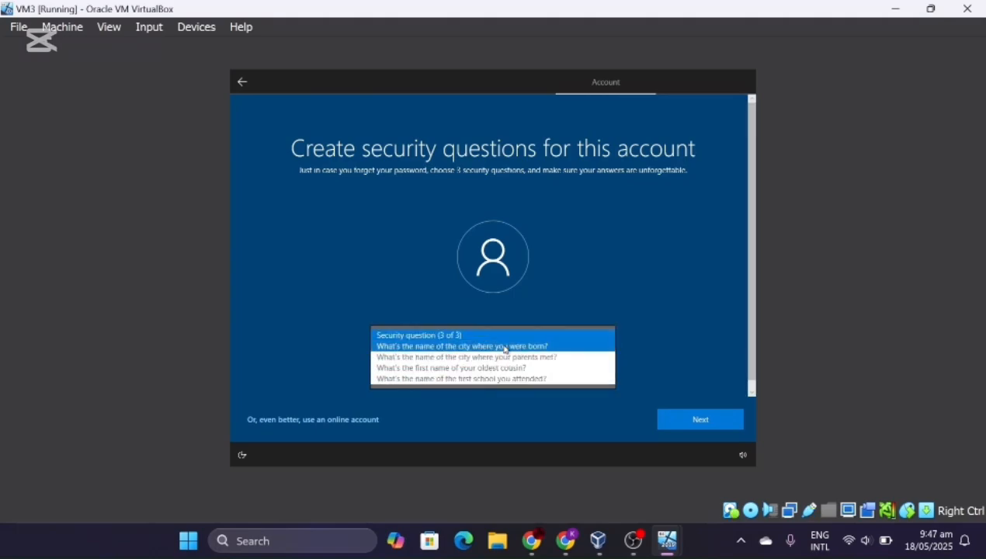
left_click(502, 346)
left_click(488, 375)
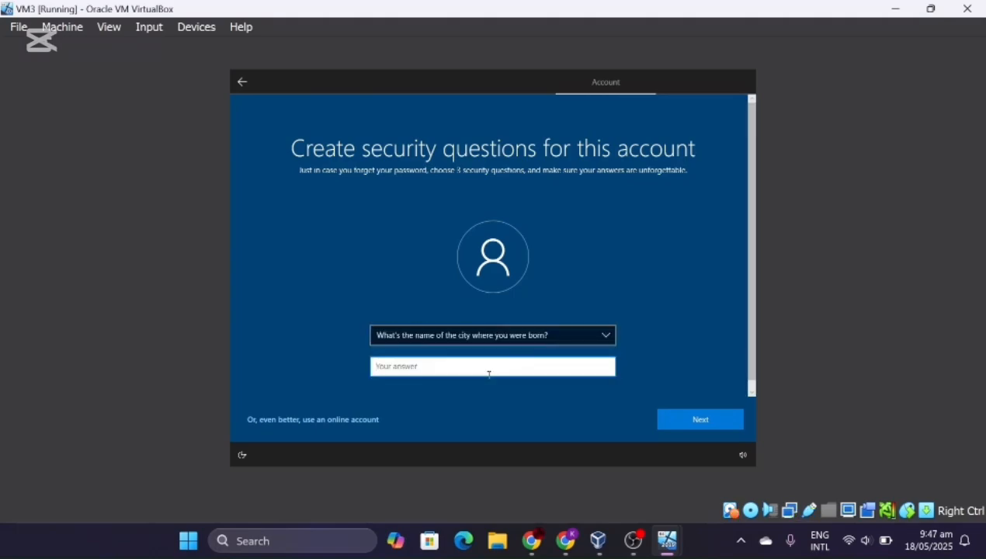
type("suva")
left_click(691, 420)
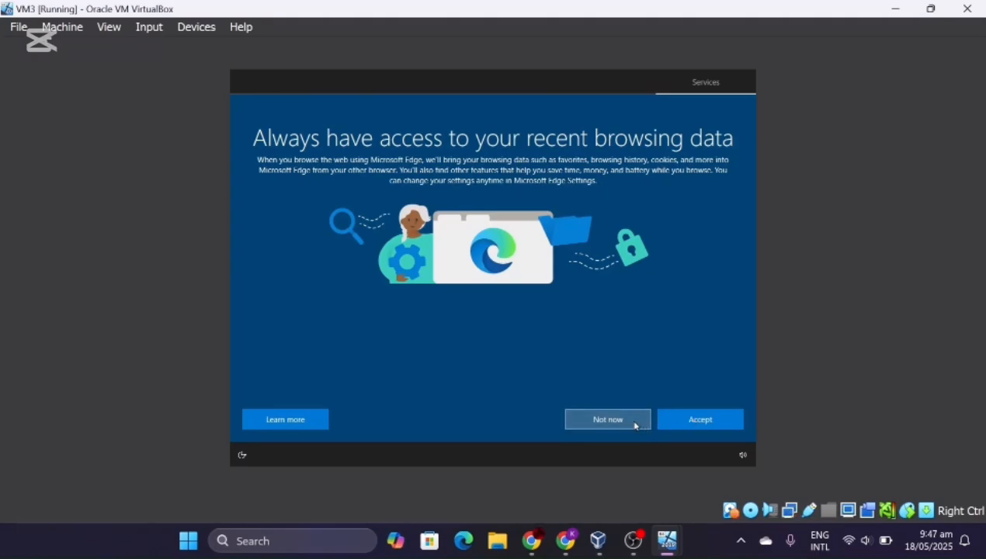
- Decline Edge data import, accept privacy settings, skip experience customization, and decline Cortana on VM3
left_click(635, 426)
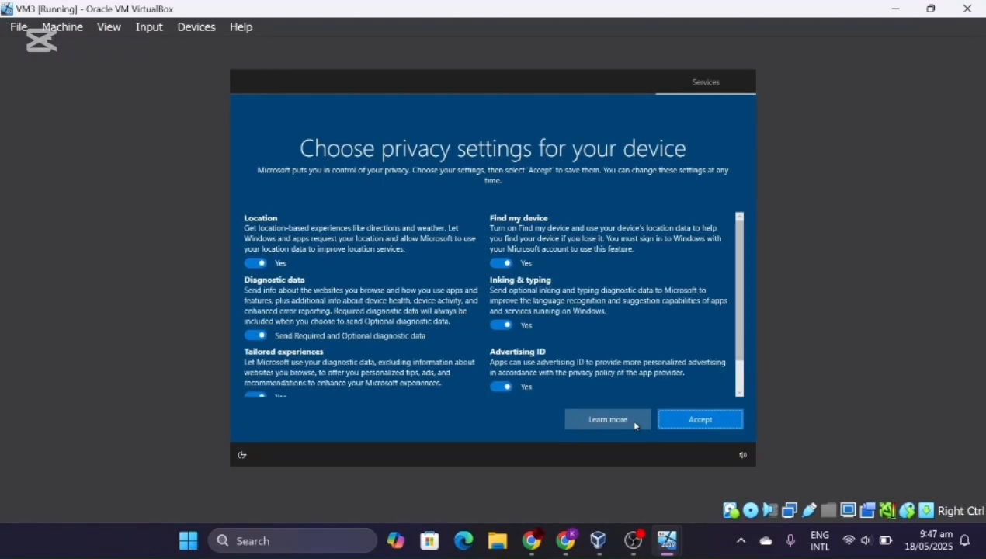
left_click(698, 420)
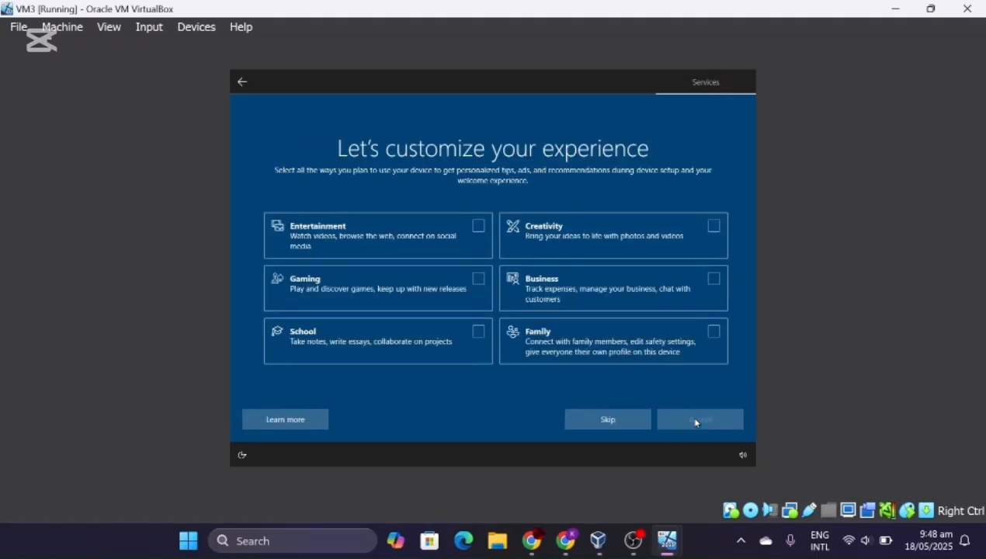
left_click(633, 422)
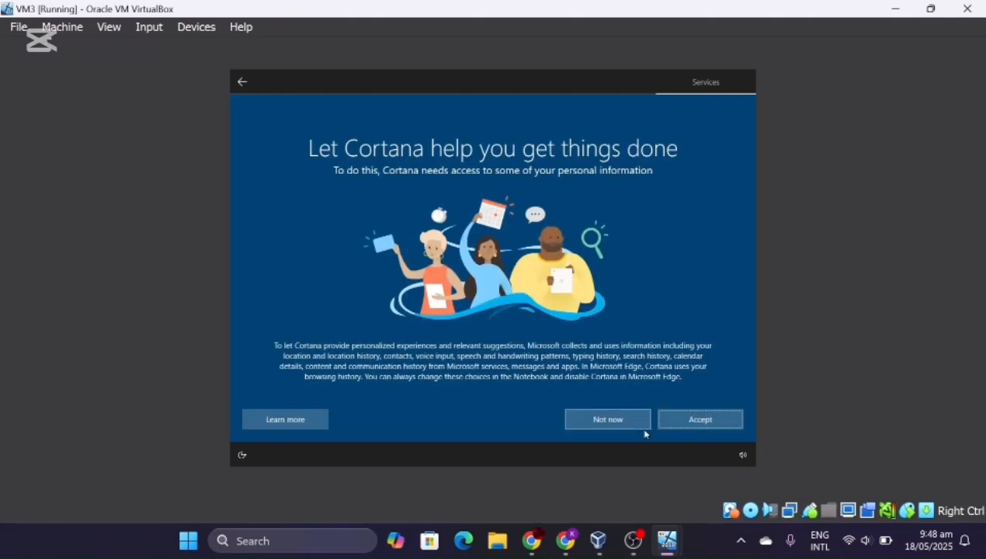
left_click(634, 424)
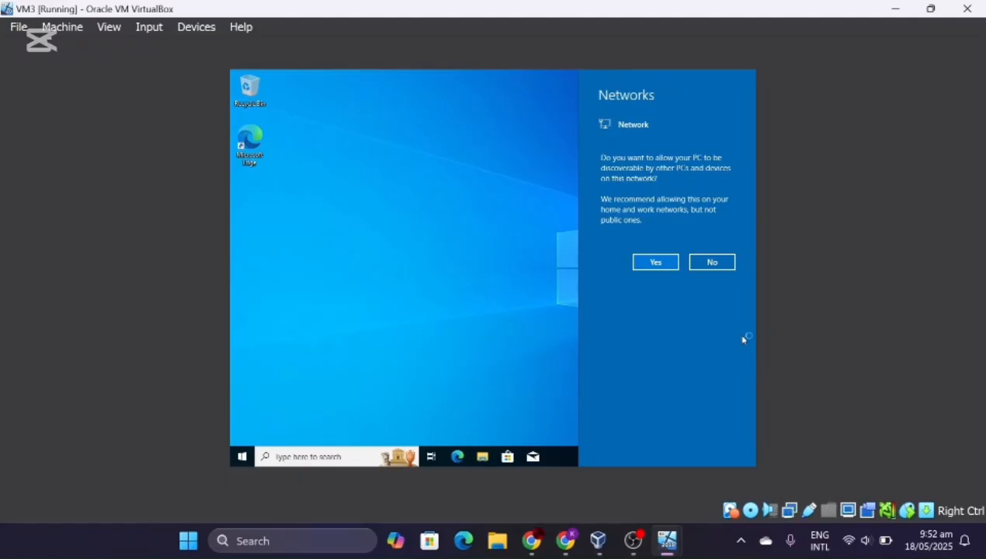
- Make VM3 discoverable on the network, dismiss the display driver notice, and bring up search
left_click(656, 261)
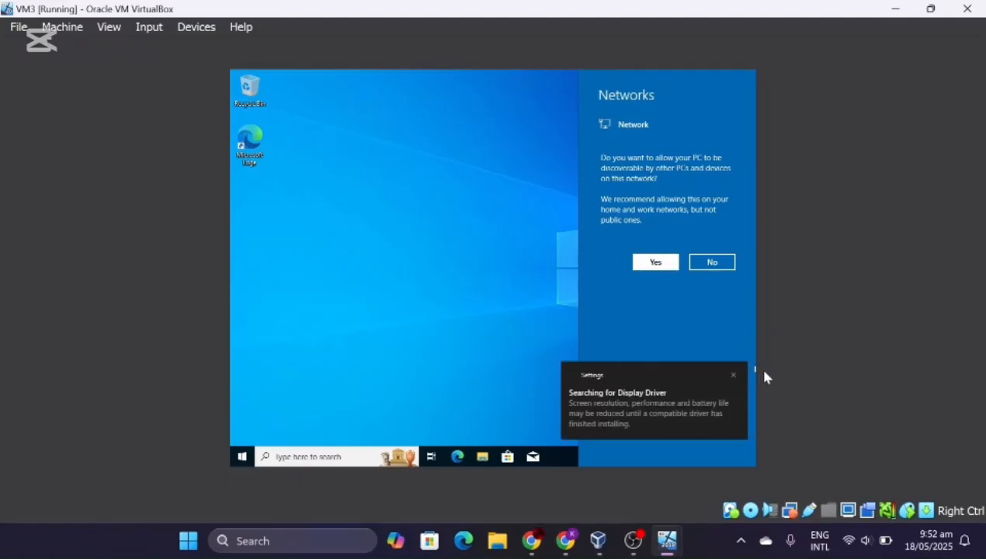
left_click(733, 377)
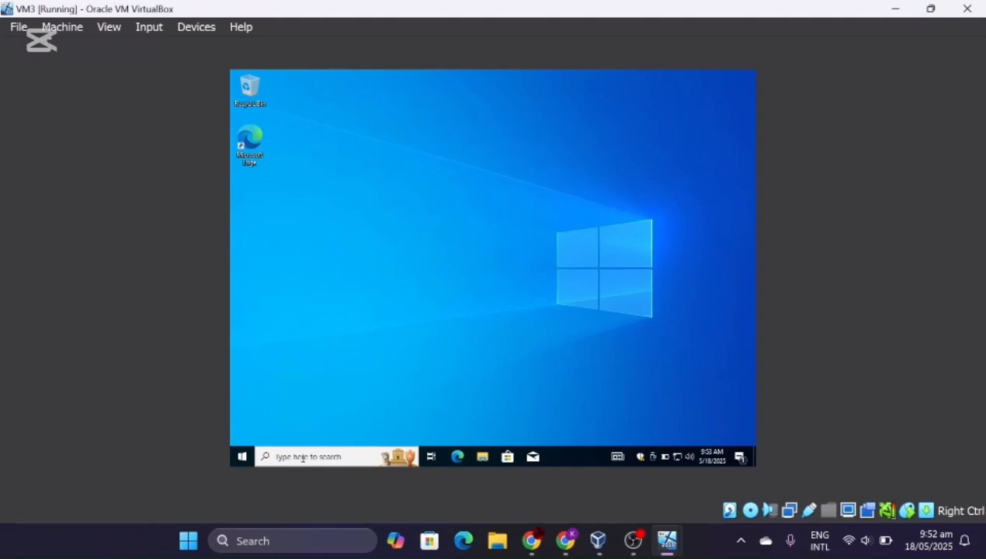
left_click(303, 458)
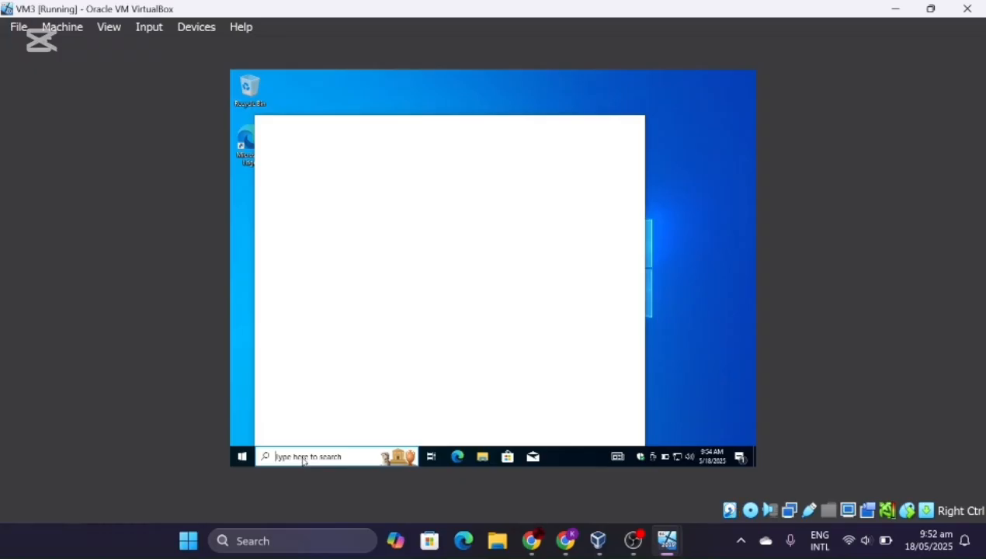
- Search 'windows defe' and launch Windows Defender Firewall from the results
type("w")
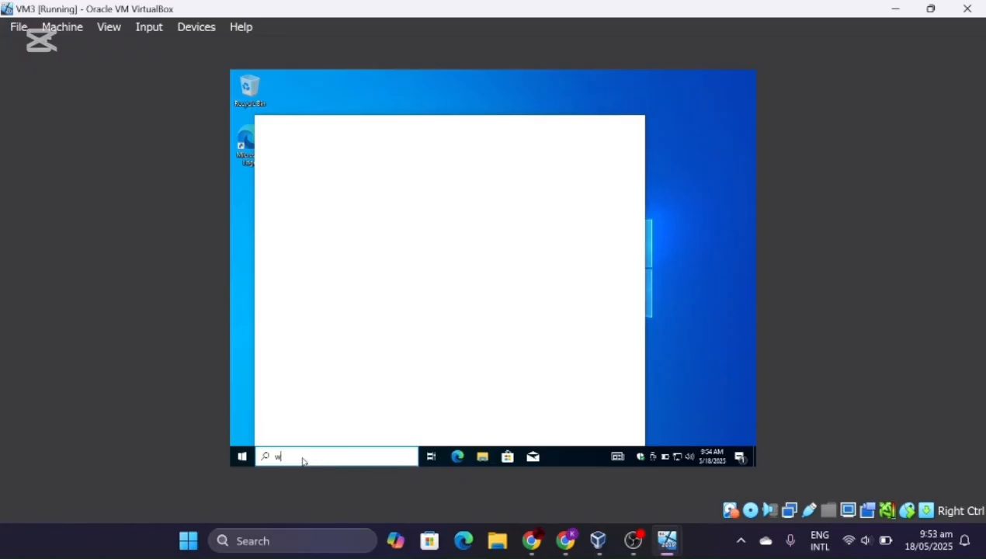
type("indows")
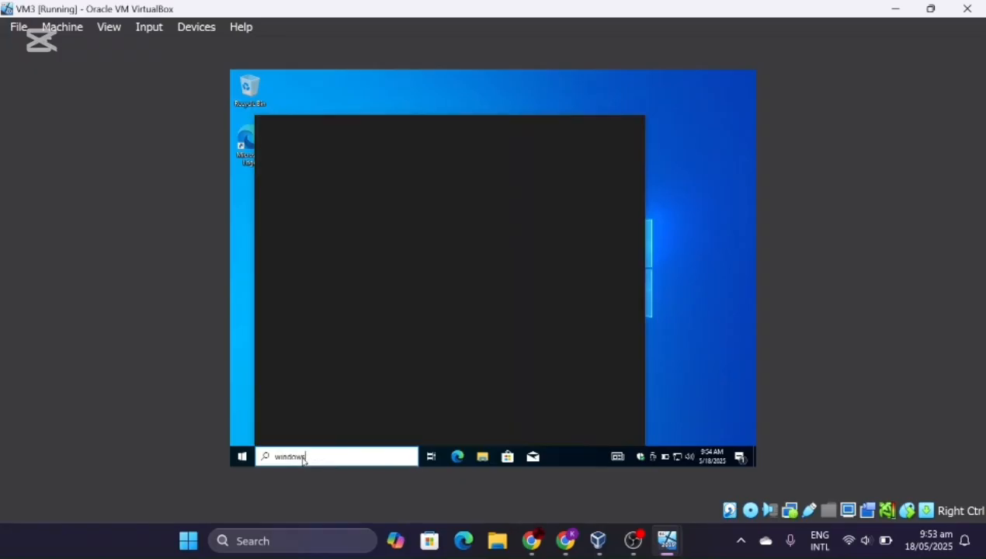
type(" co")
key("BackSpace")
key("BackSpace")
key("BackSpace")
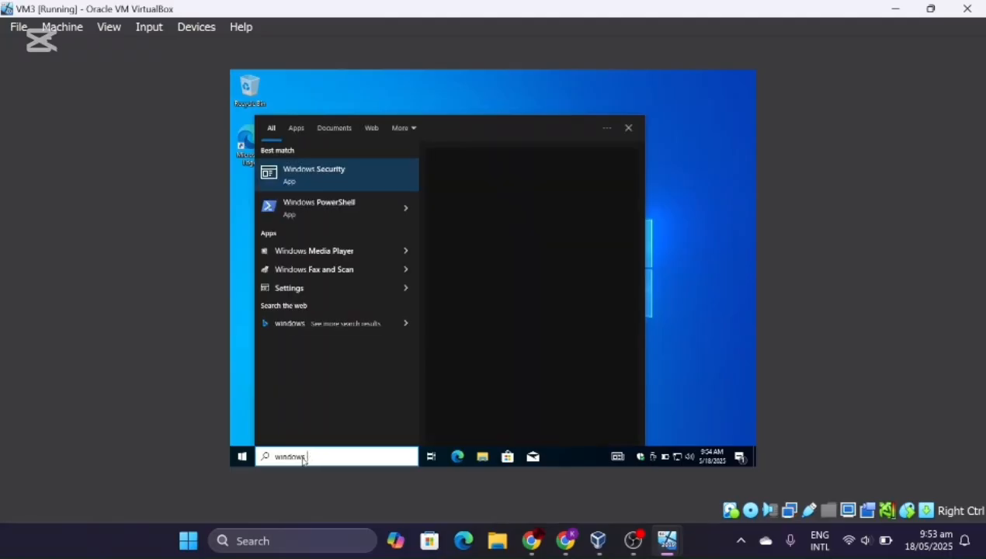
type("defe")
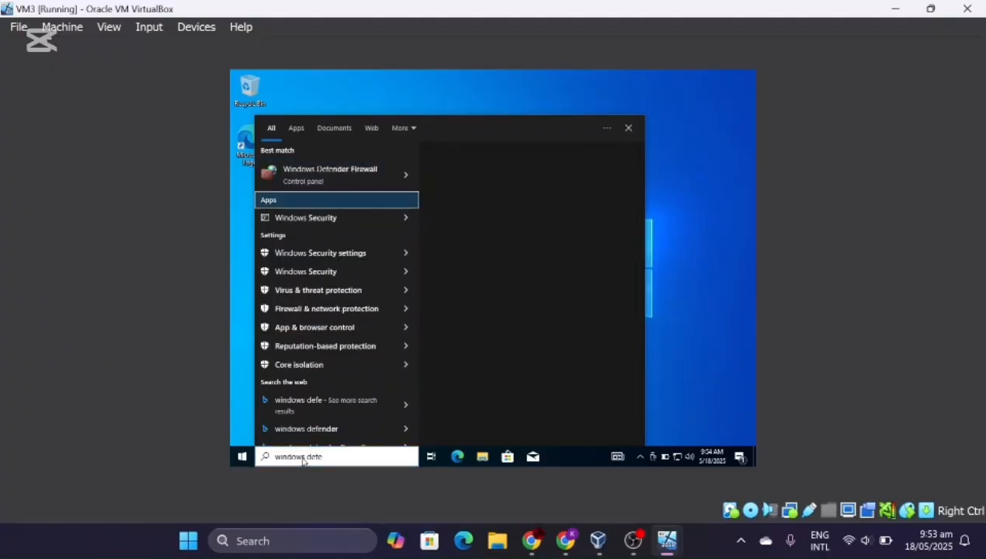
left_click(330, 175)
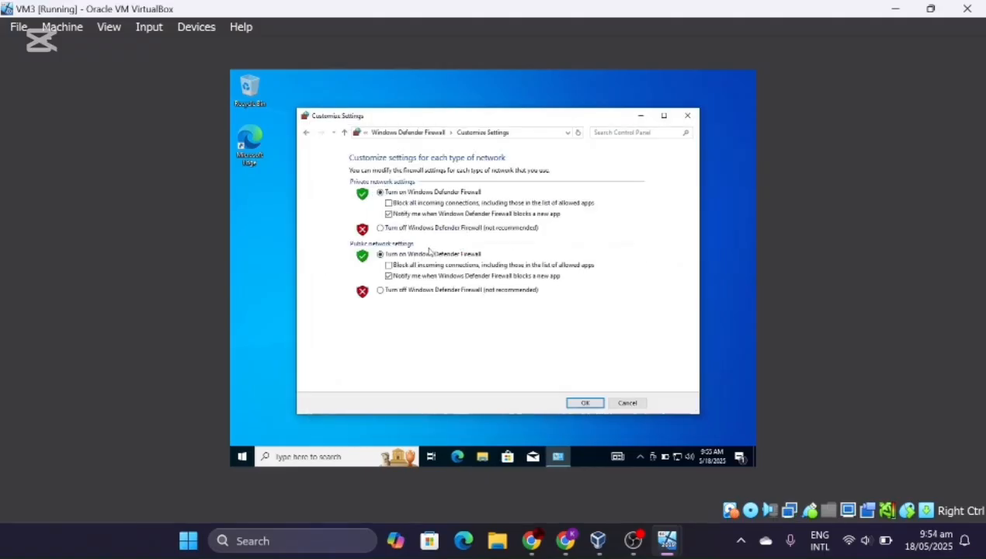
- Turn off the firewall for private and public networks, apply, and close the firewall window
left_click(379, 227)
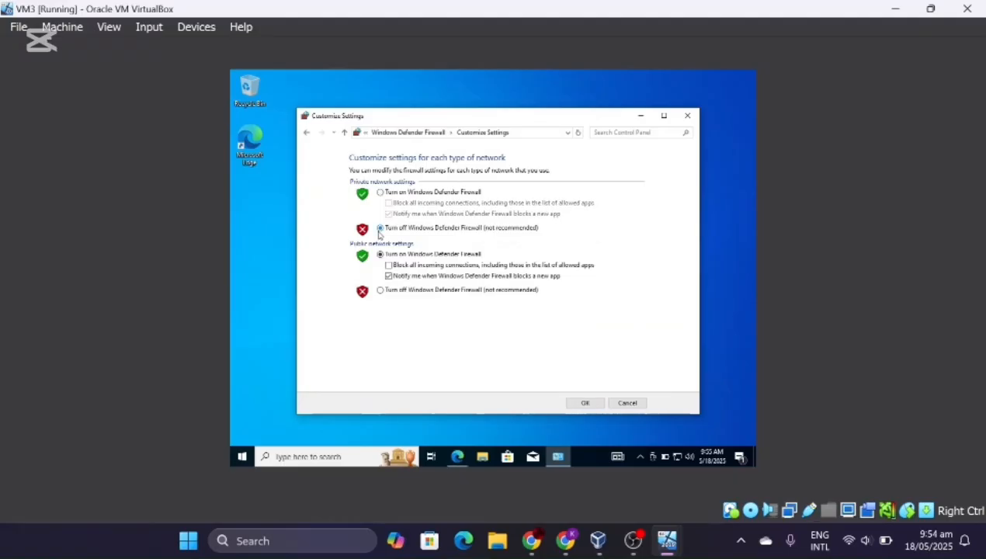
left_click(380, 291)
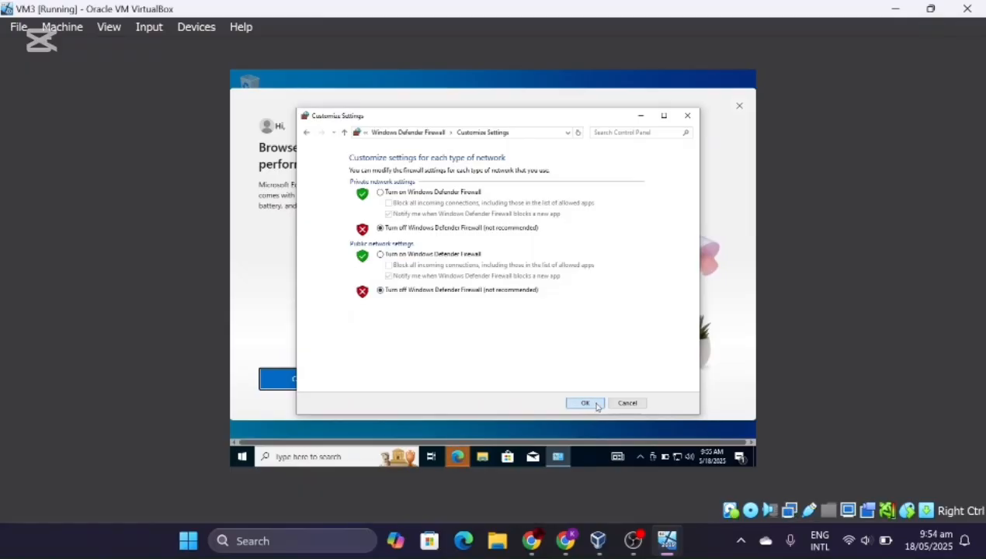
left_click(595, 403)
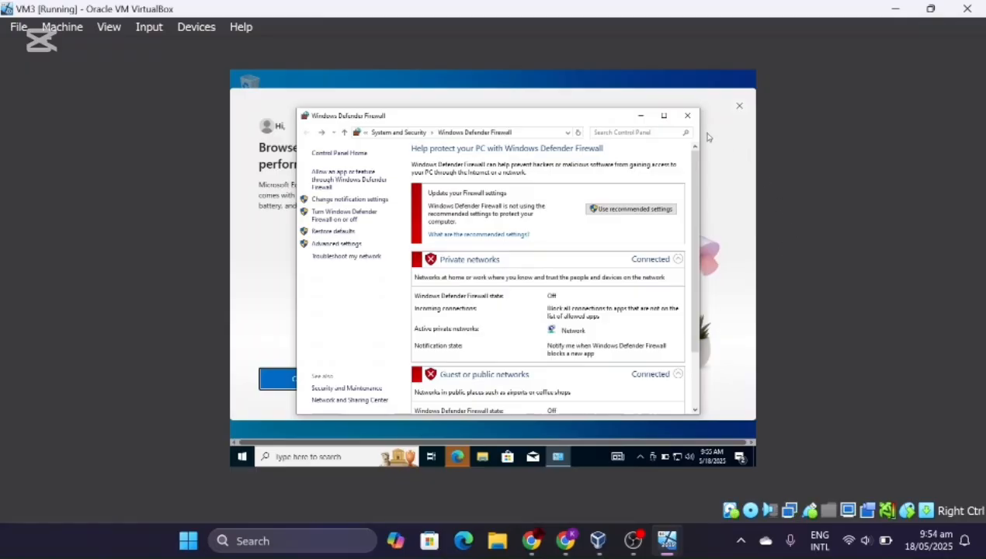
left_click(692, 118)
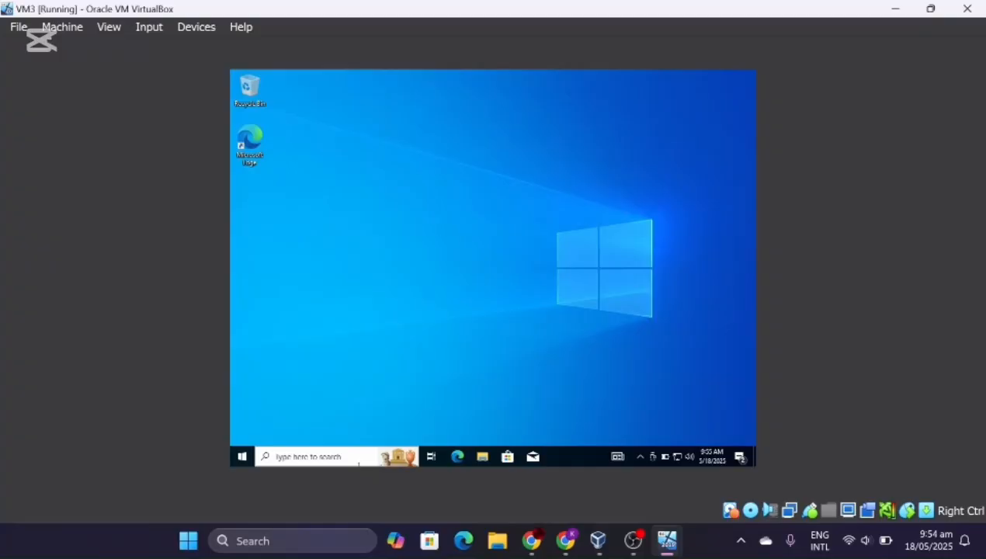
- Search 'control panel', open Control Panel, and go to Network and Internet
left_click(358, 460)
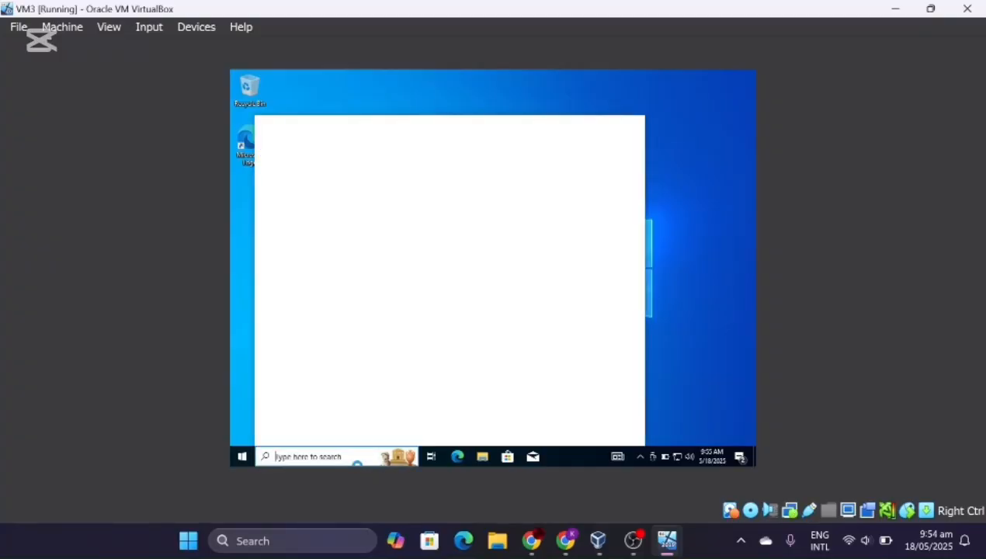
type("contr")
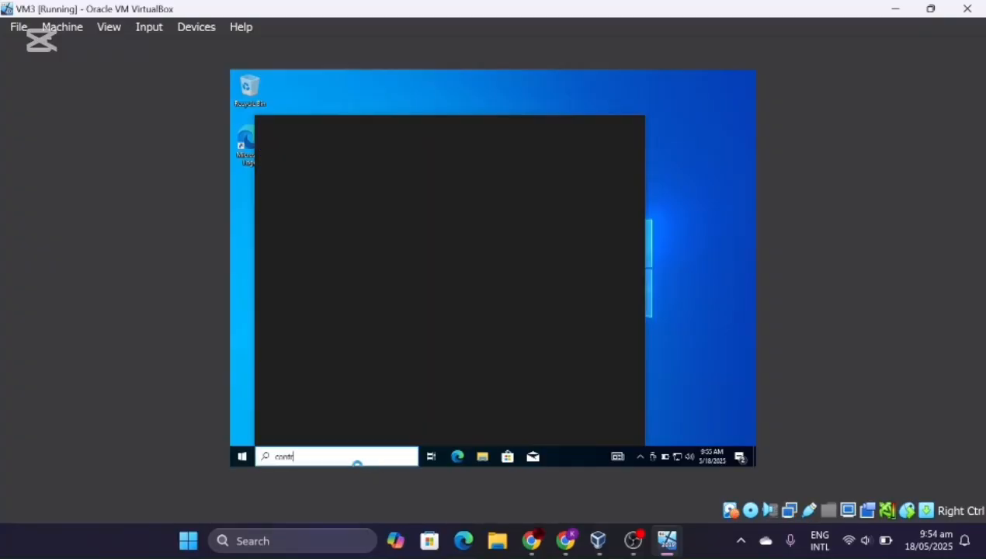
type("ol")
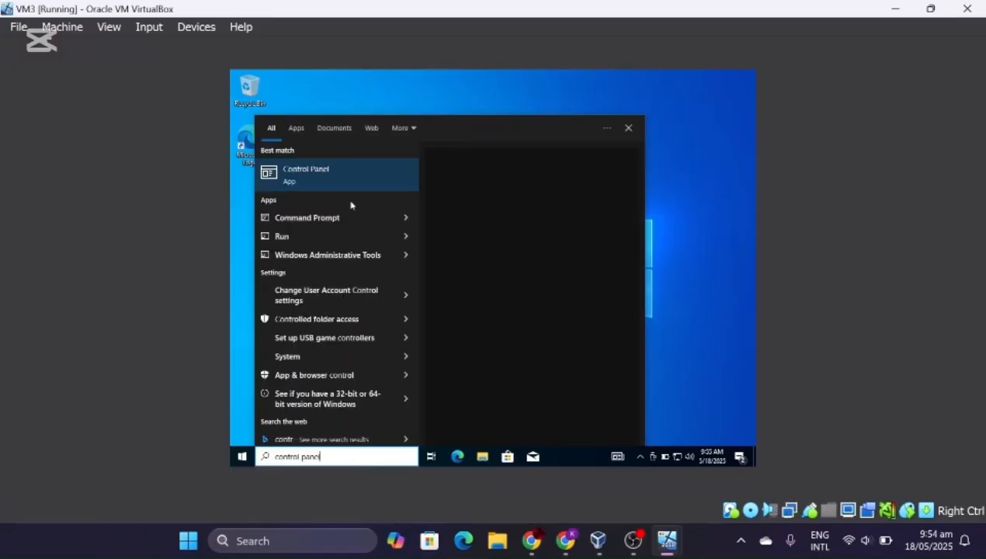
type(" panel")
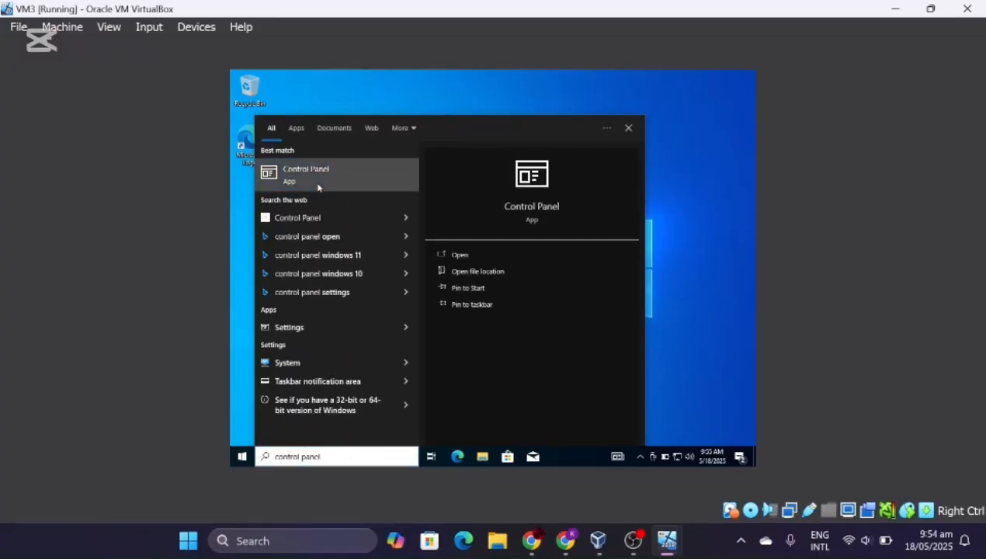
left_click(318, 187)
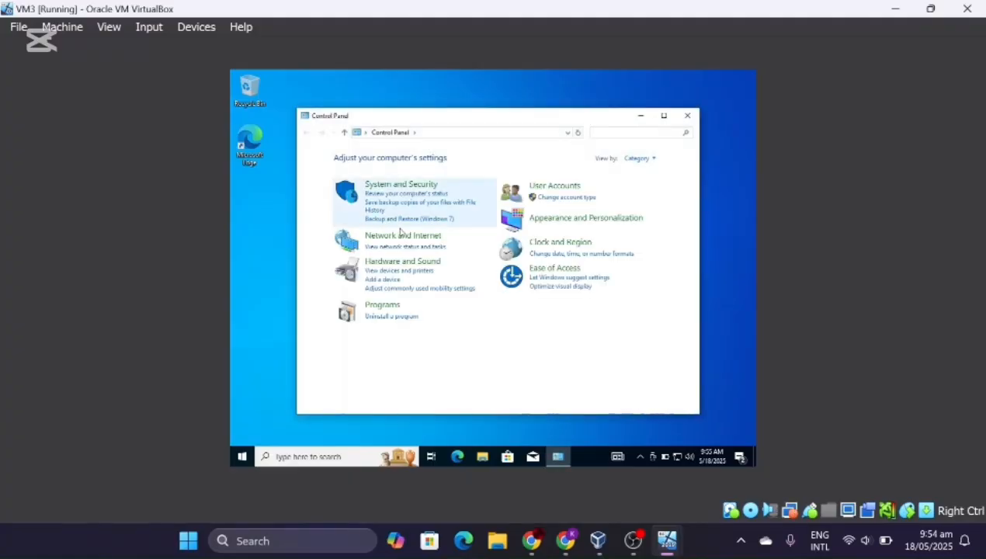
left_click(403, 236)
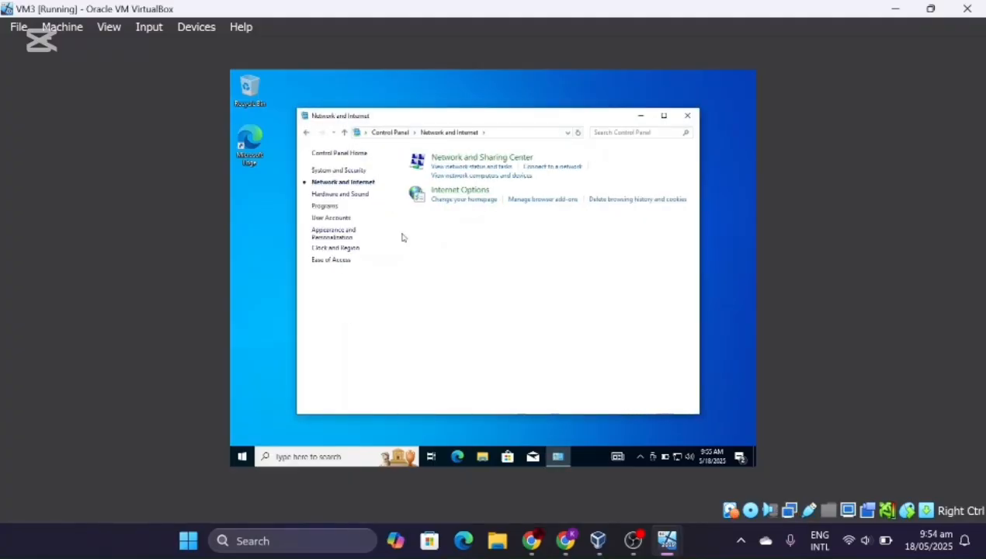
- Open the Ethernet adapter's Internet Protocol Version 4 (TCP/IPv4) properties from Network and Sharing Center
left_click(464, 163)
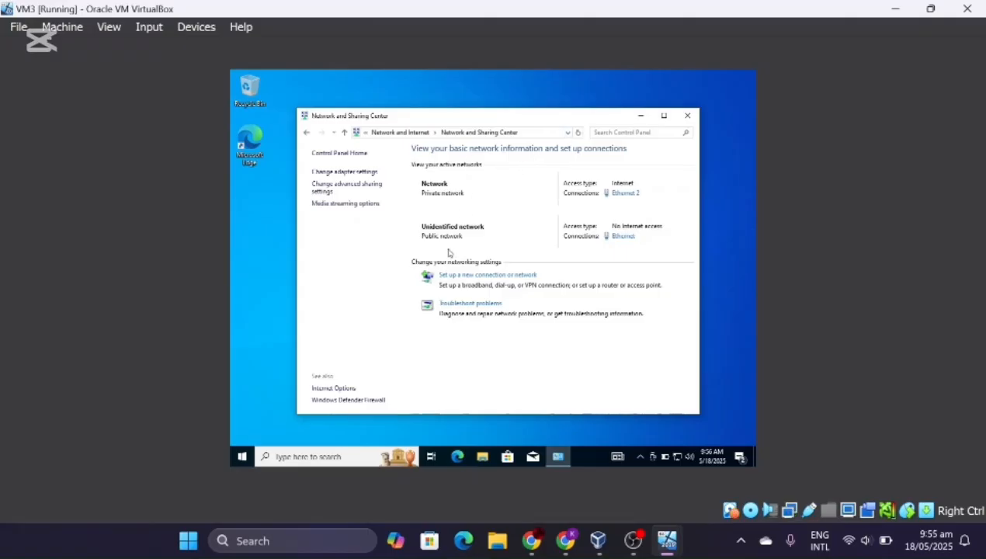
left_click(362, 173)
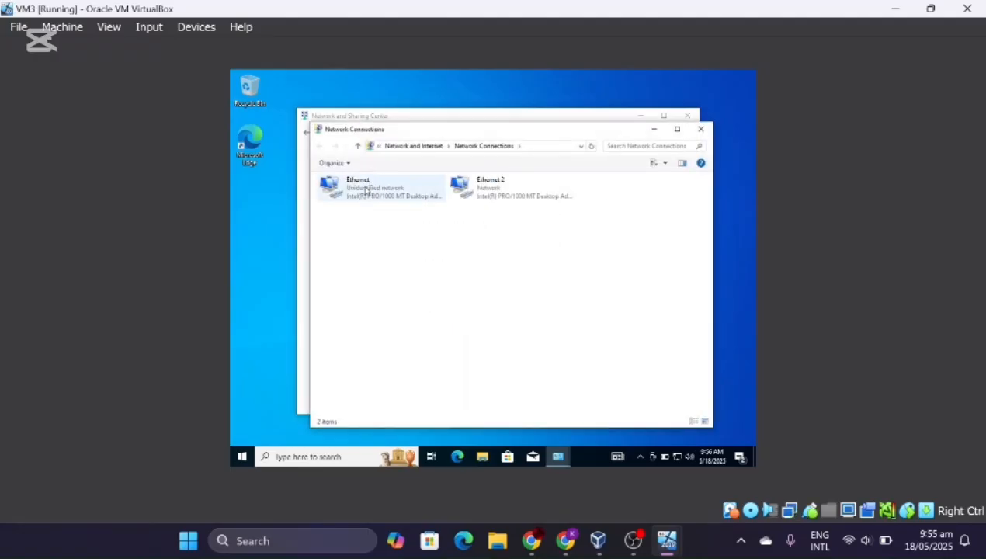
right_click(356, 186)
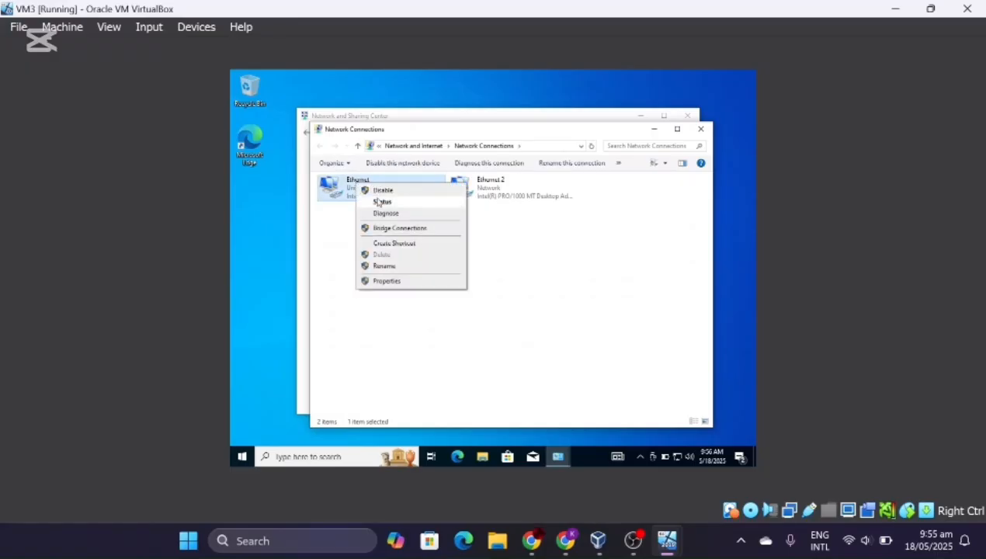
left_click(382, 282)
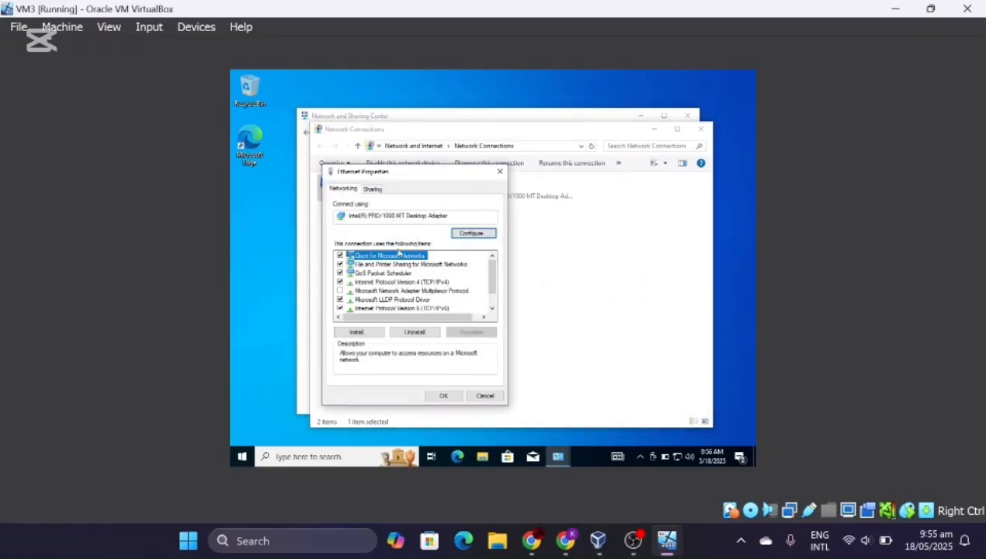
left_click(390, 283)
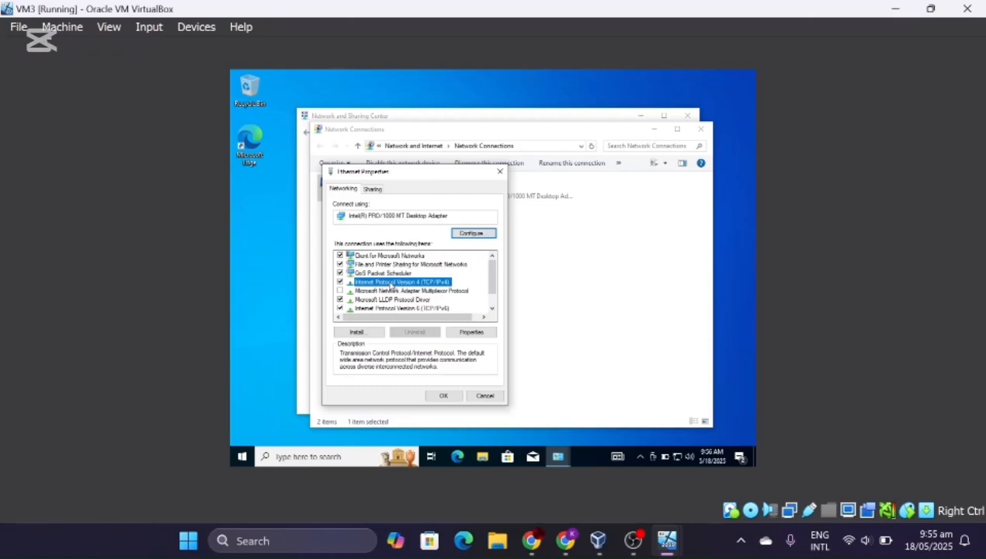
double_click(390, 284)
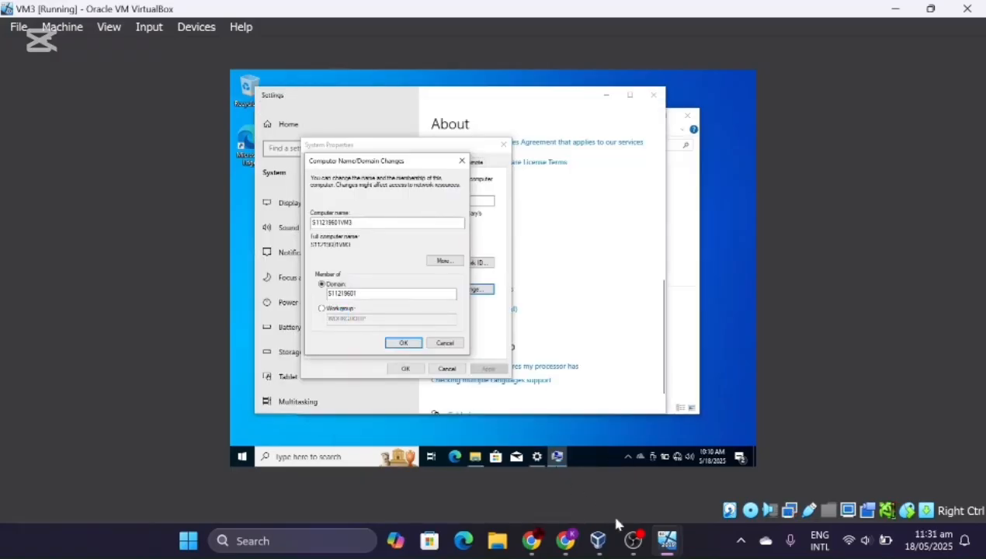
- Dismiss the domain-join error and close the domain changes, System Properties and Settings windows
mouse_move(641, 550)
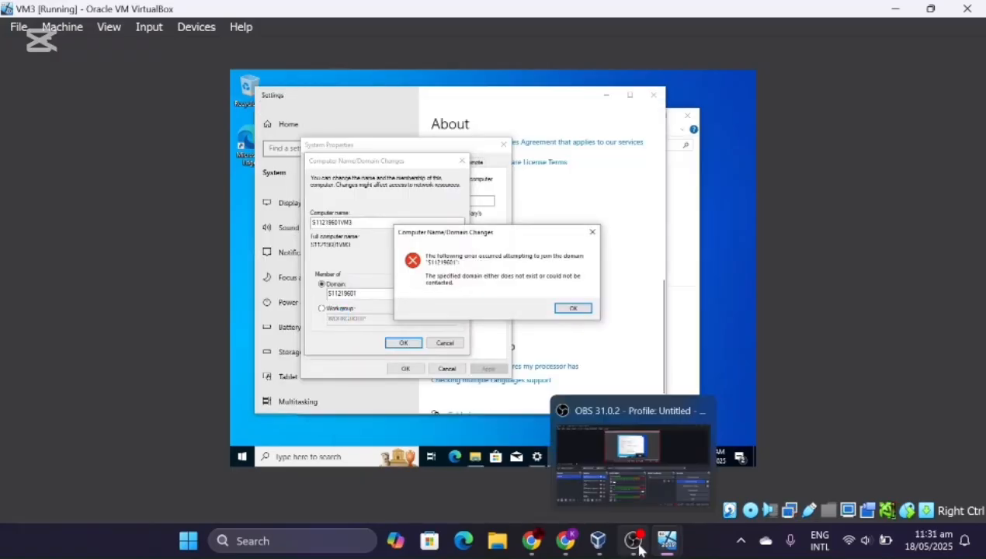
left_click(566, 310)
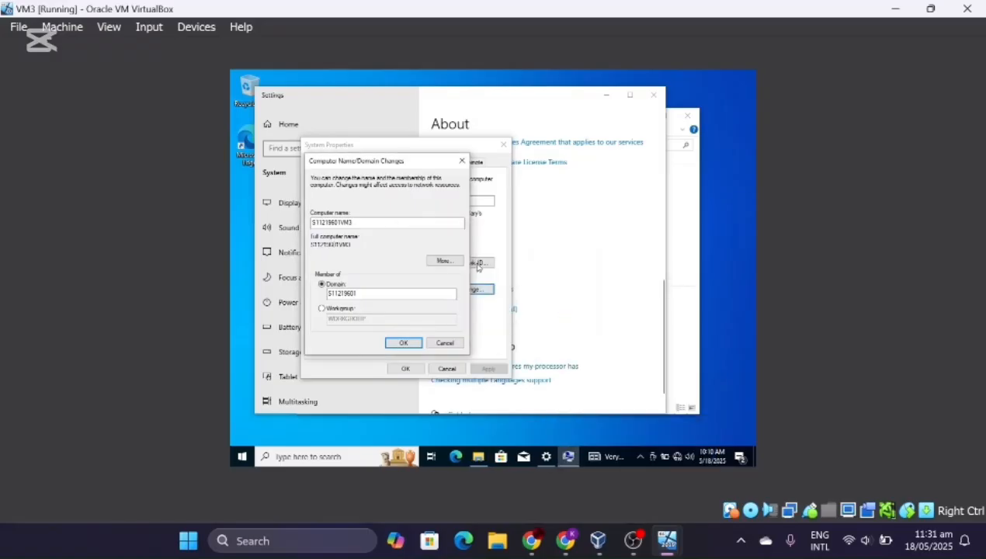
left_click(462, 160)
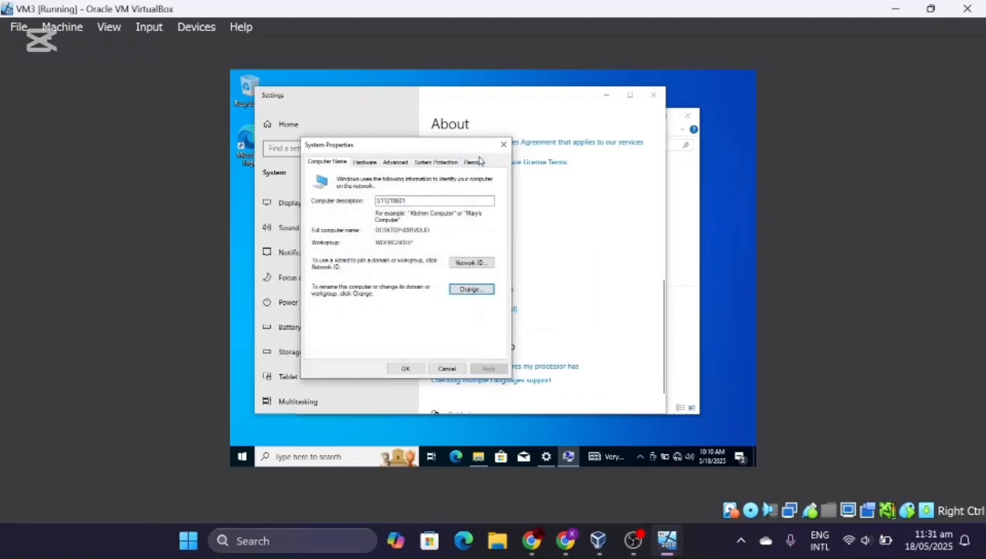
left_click(503, 144)
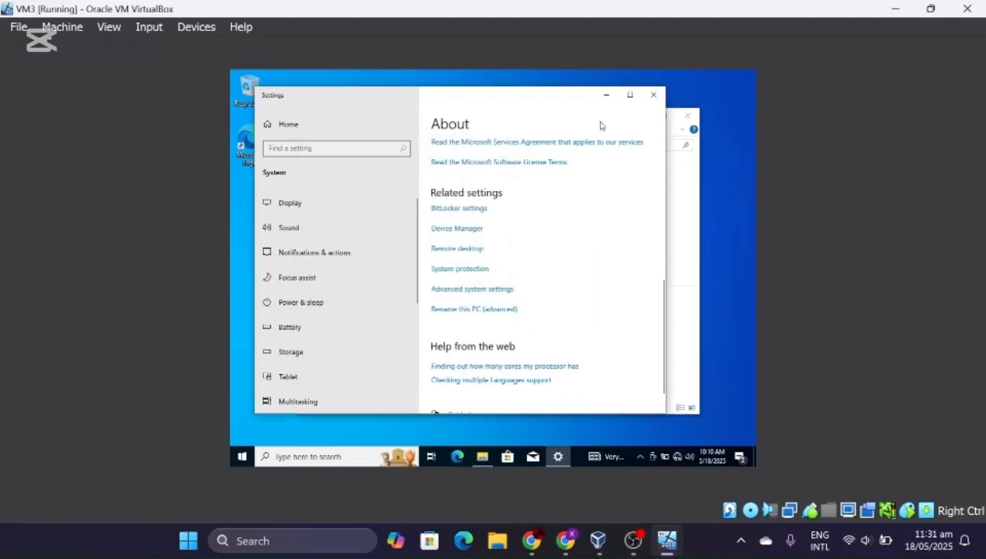
left_click(653, 95)
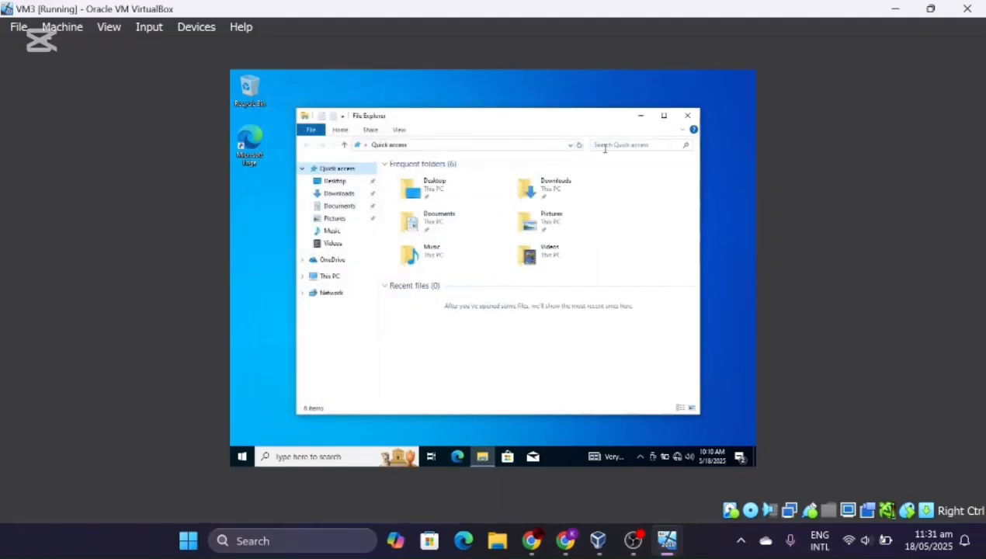
- Minimize File Explorer and reach the network adapter list via Control Panel's Network and Sharing Center
left_click(640, 116)
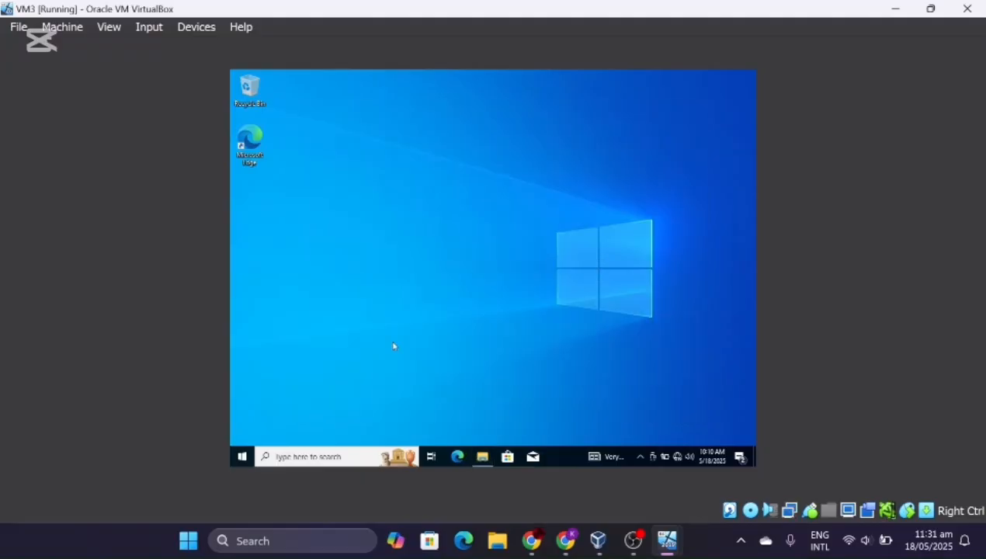
left_click(313, 458)
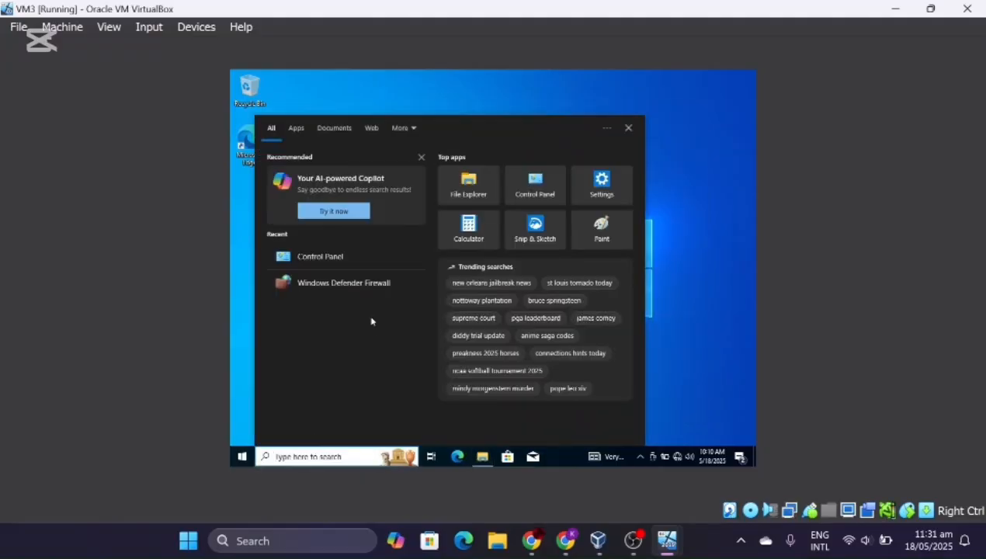
left_click(352, 266)
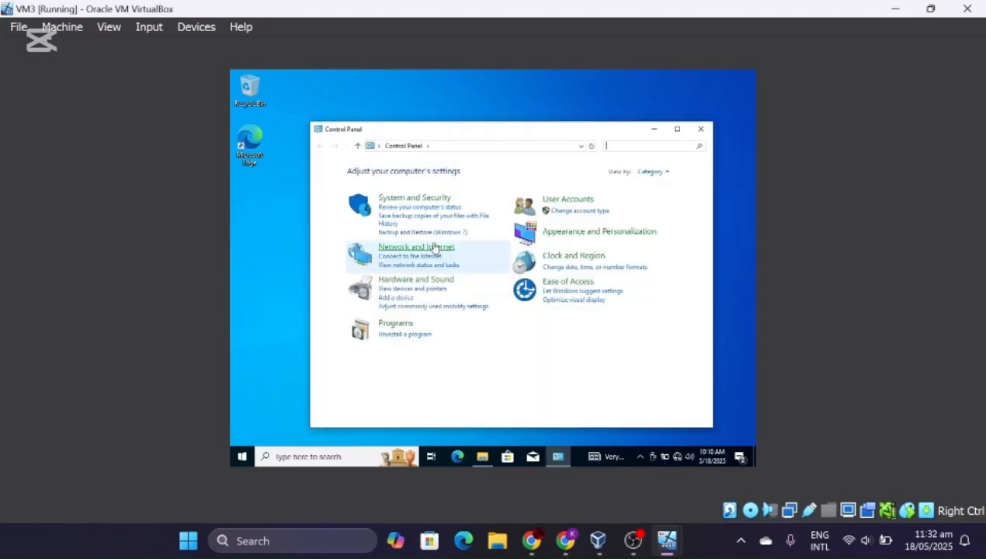
left_click(435, 247)
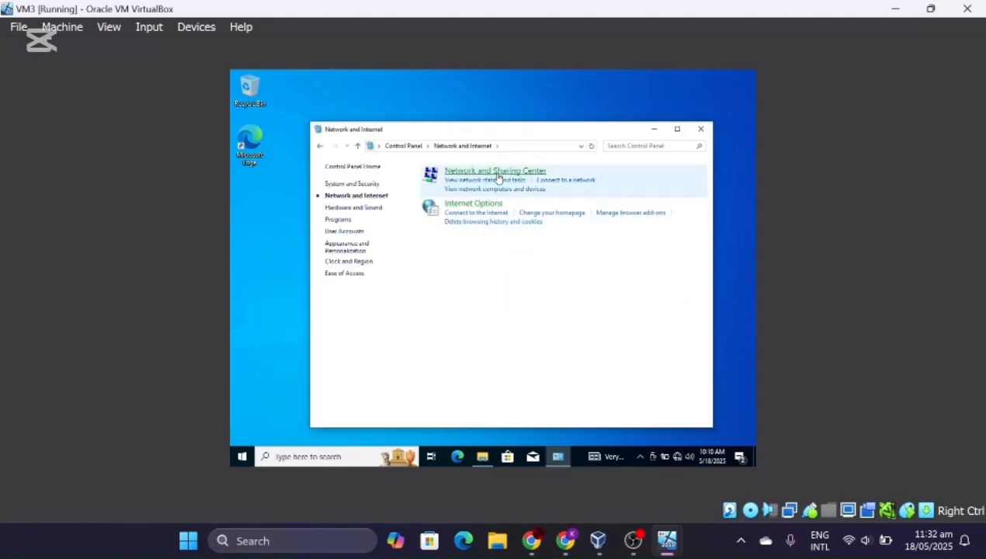
left_click(497, 172)
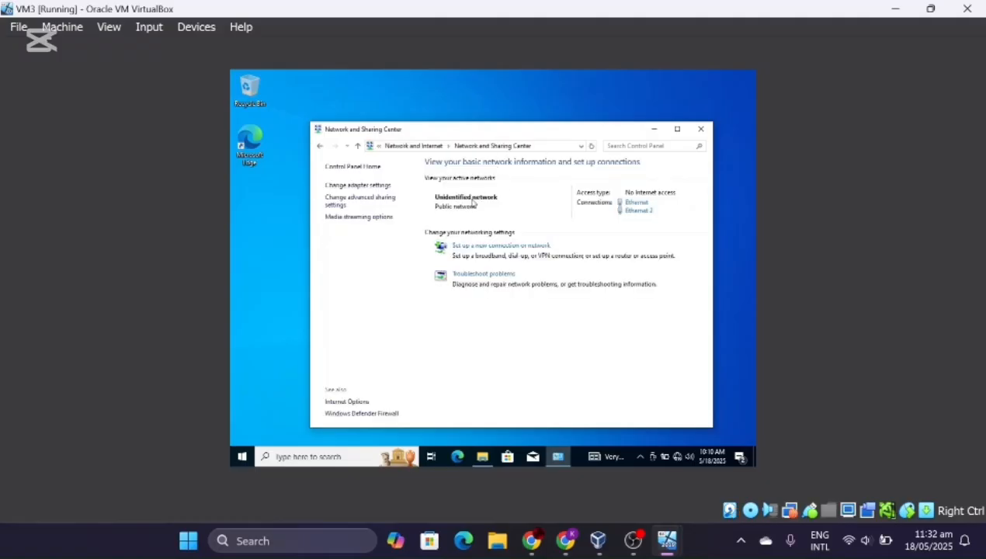
left_click(360, 185)
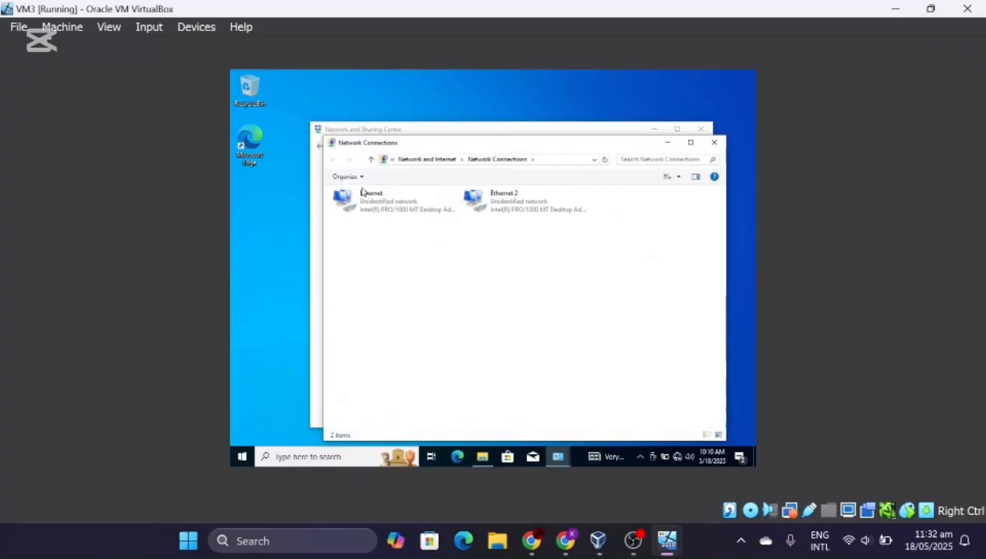
- Review the Ethernet adapter's current connection details in its Status window
left_click(371, 200)
right_click(373, 201)
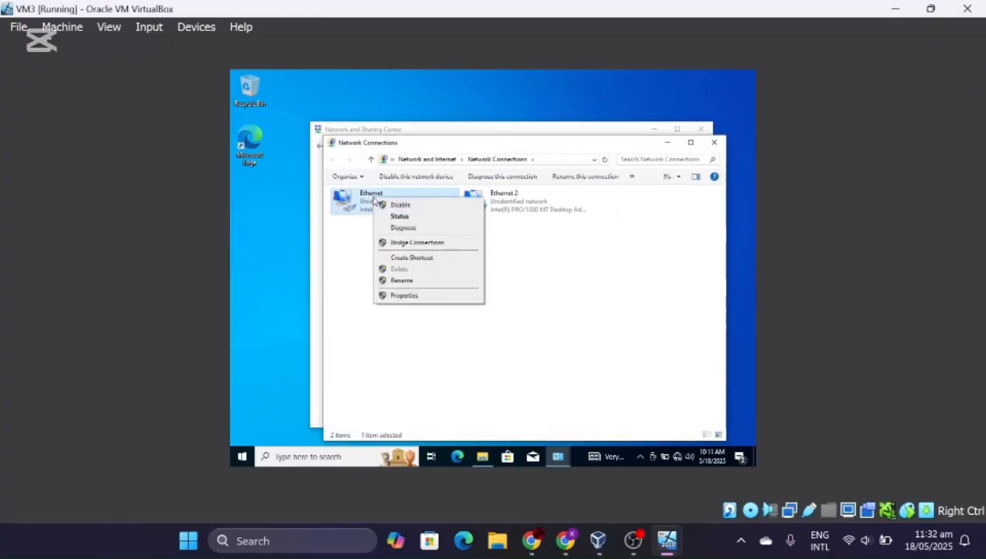
left_click(401, 218)
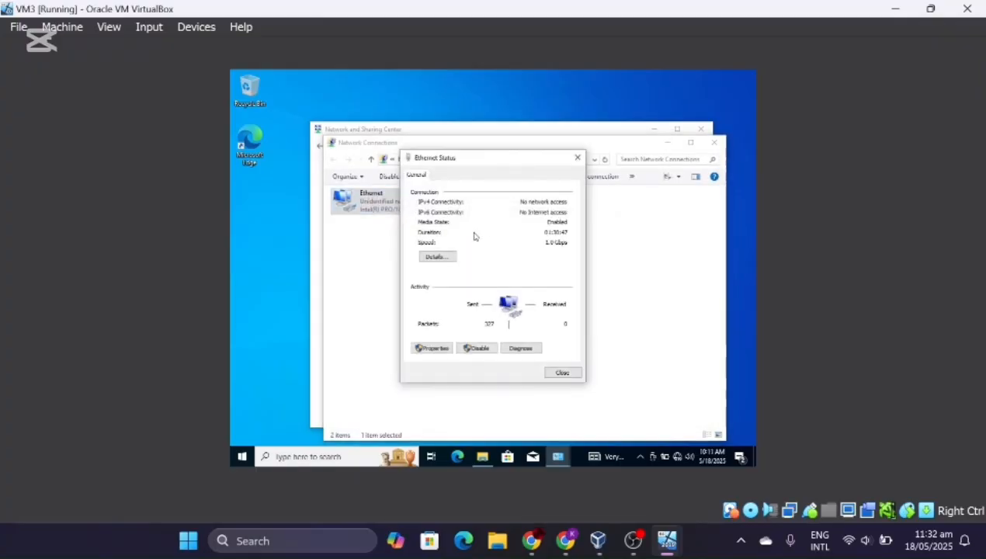
left_click(437, 257)
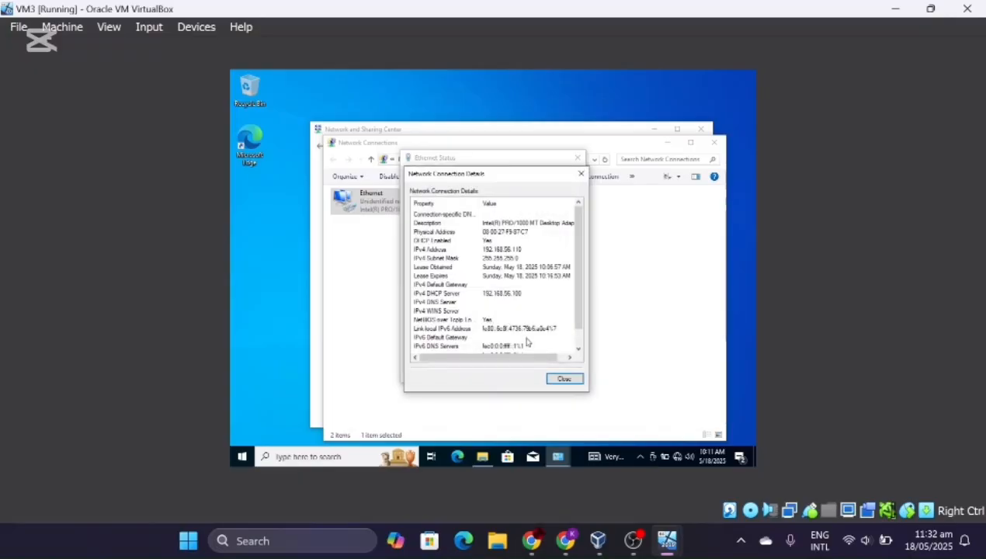
left_click(575, 380)
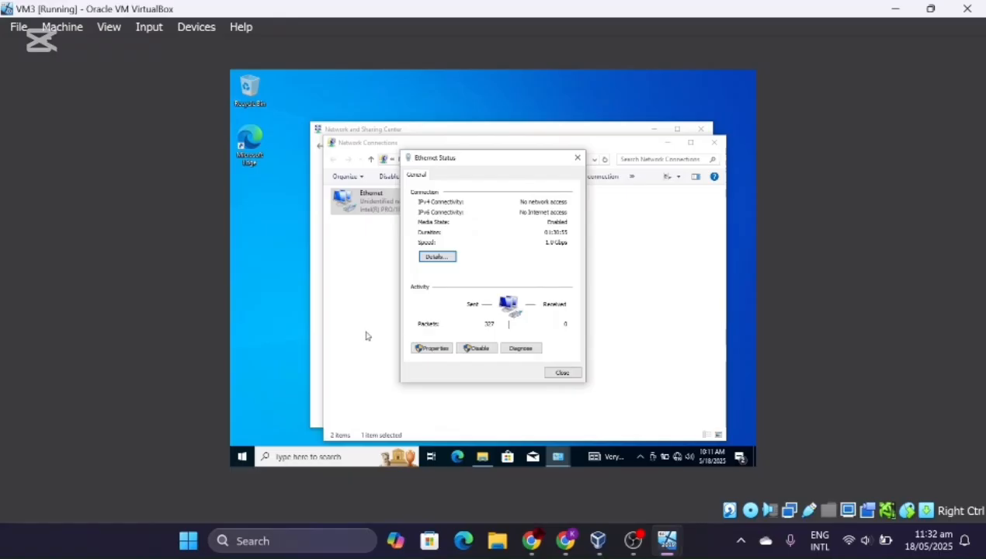
- Open the Ethernet adapter's Internet Protocol Version 4 (TCP/IPv4) properties
left_click(439, 349)
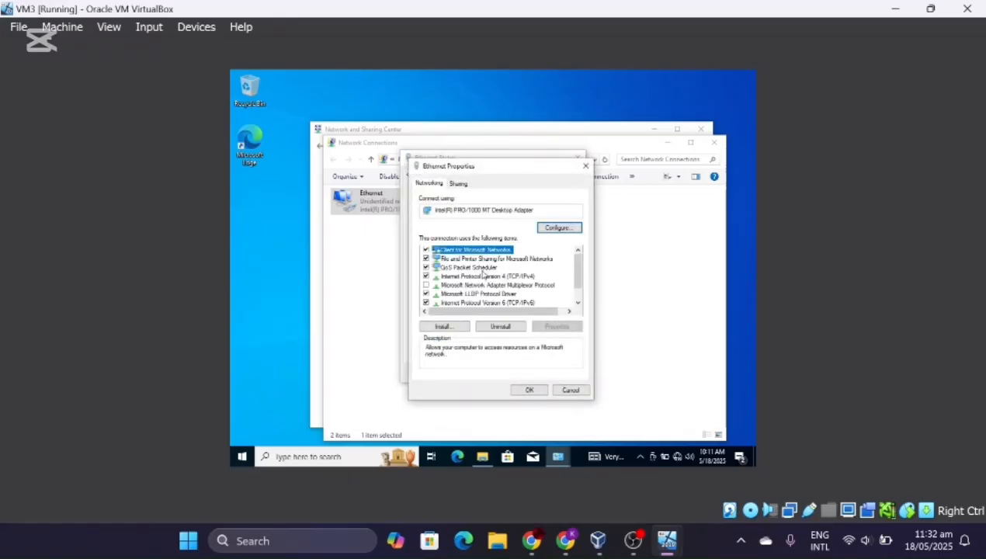
left_click(486, 276)
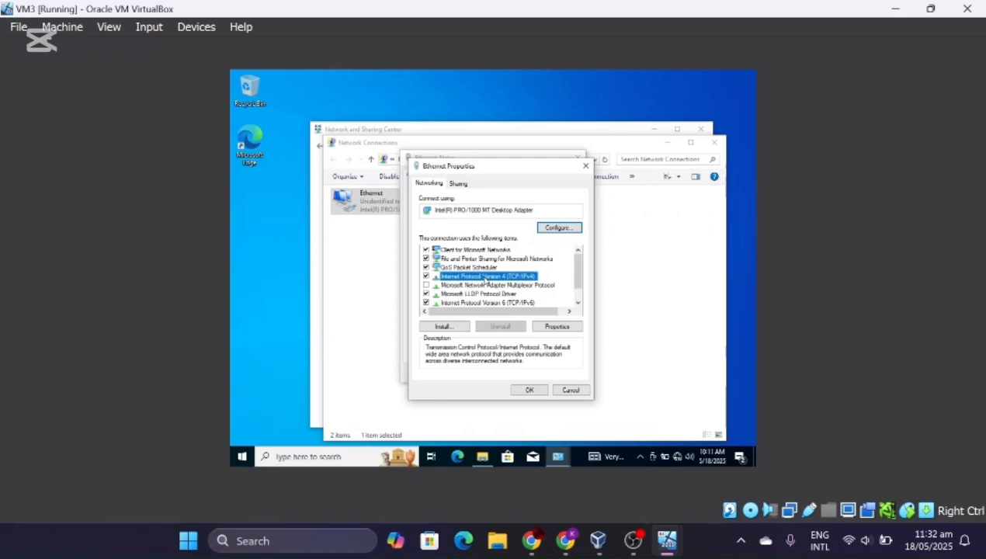
double_click(486, 276)
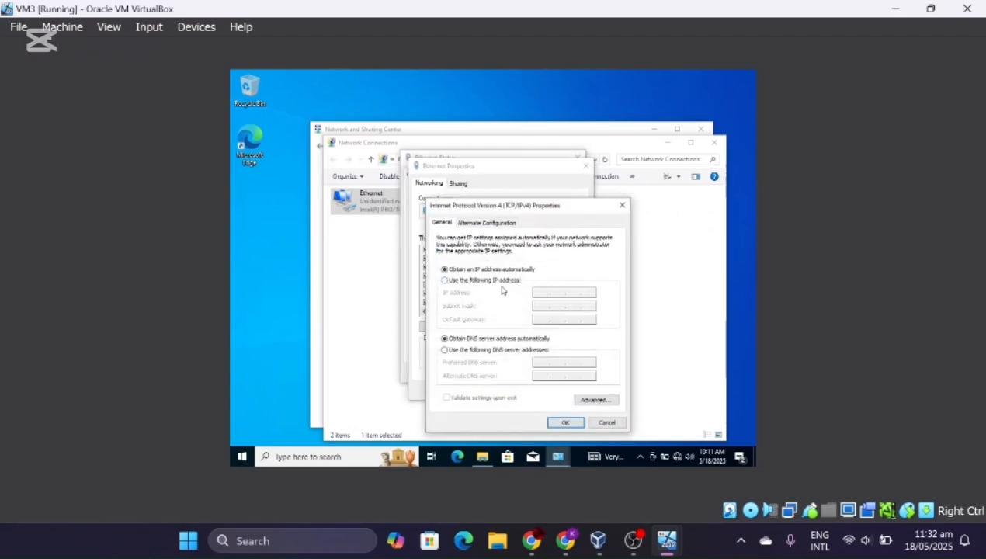
- Enter static IP 192.168.2.5, mask 255.255.255.0, gateway 192.168.2.7, DNS 192.168.2.1, and confirm
left_click(454, 281)
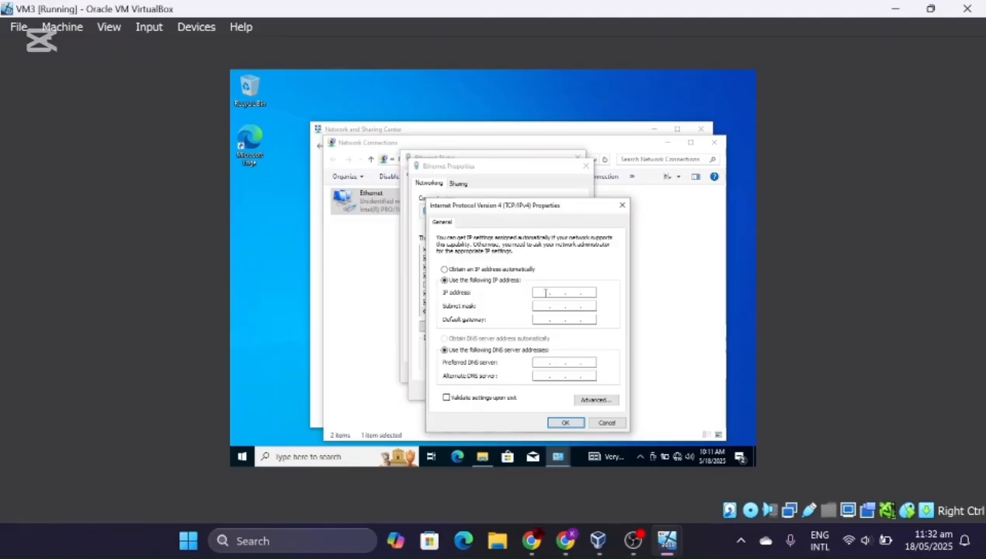
type("192 . 168 . 2 . 5")
left_click(537, 307)
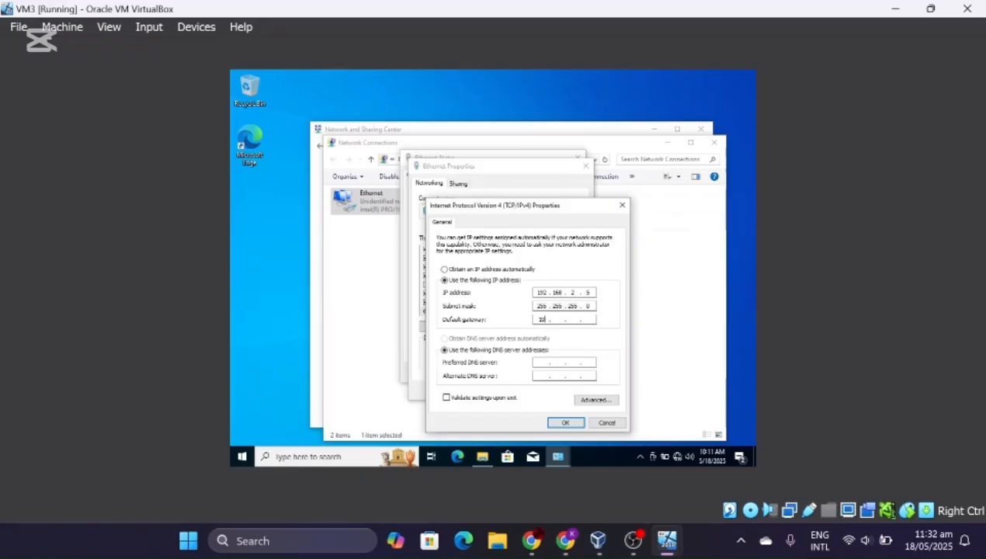
left_click(541, 320)
type("192 . 168 . 2 . ")
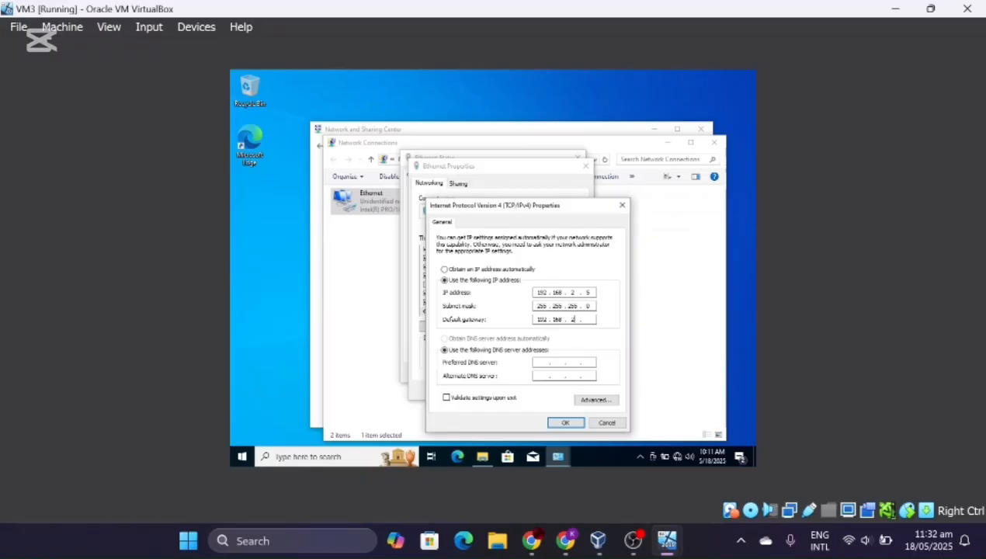
type("1")
left_click(542, 362)
type("192 . 168 . 2")
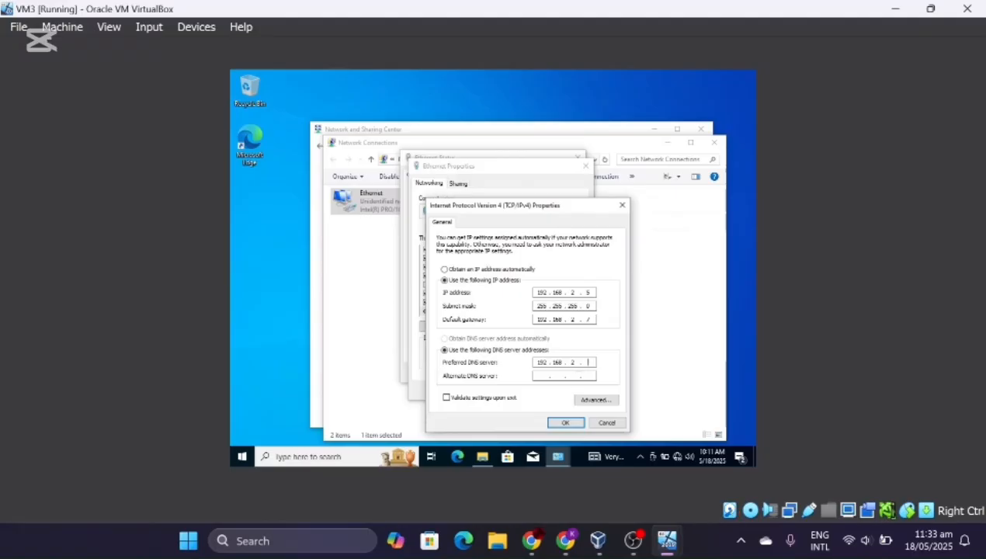
type("1")
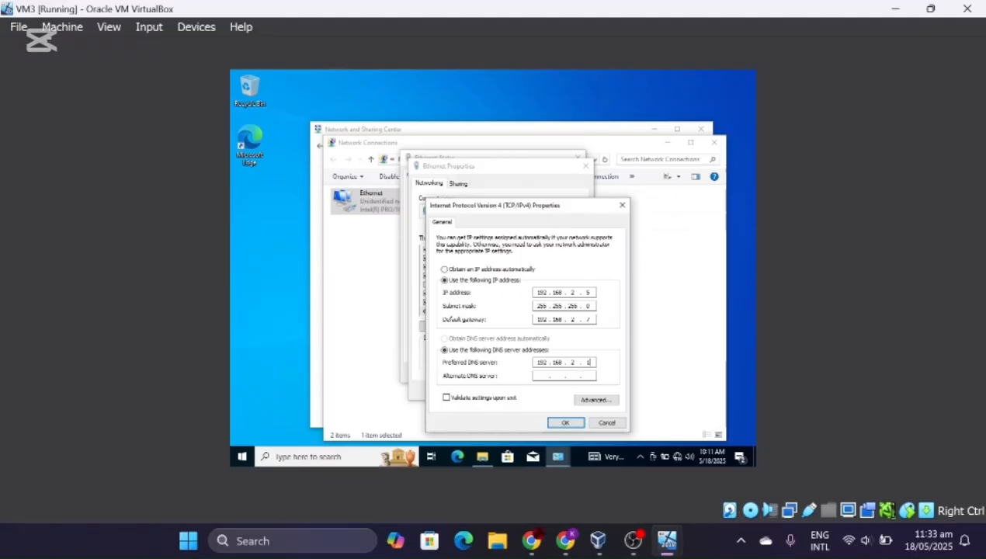
left_click(566, 423)
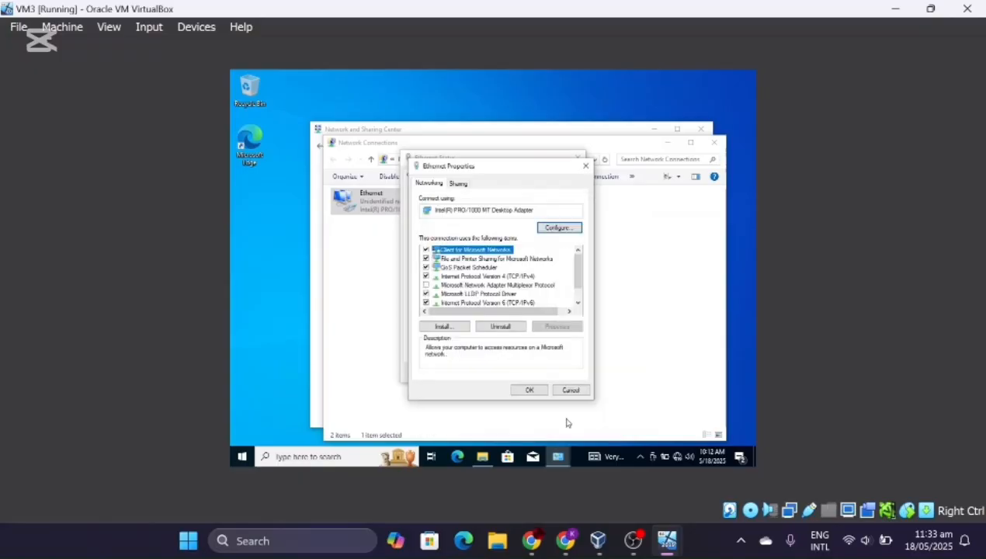
- Save Ethernet Properties, verify 192.168.2.5 in connection details, then close the network windows
left_click(536, 390)
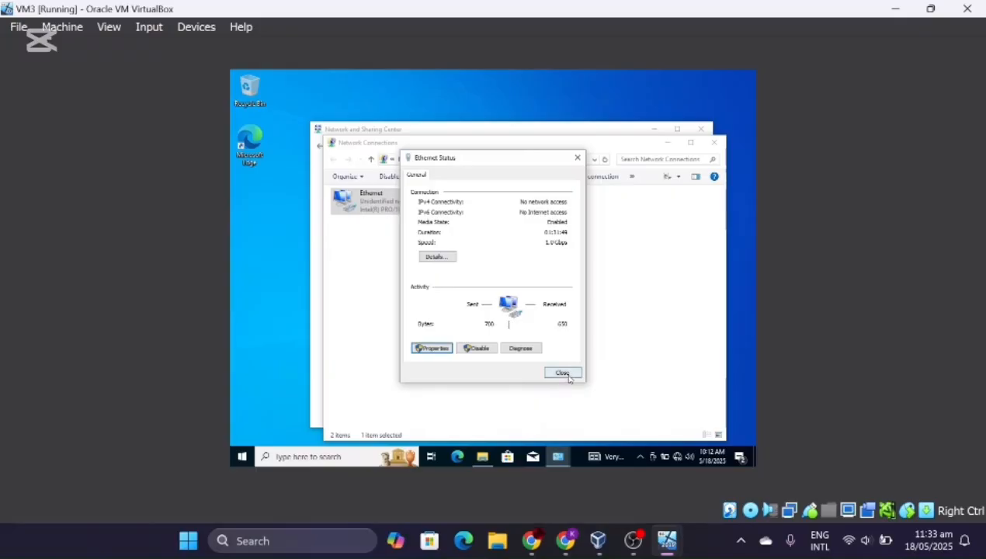
left_click(444, 257)
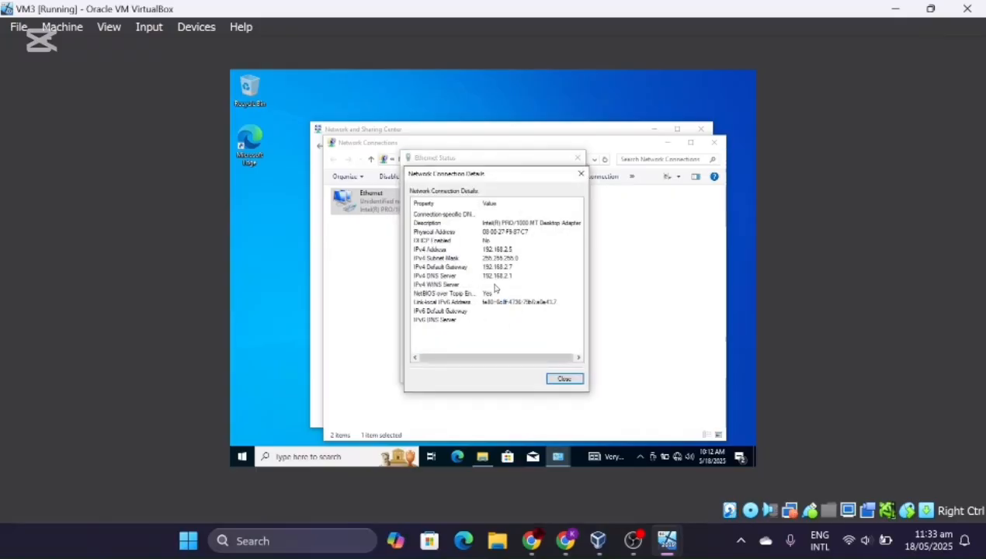
left_click(581, 174)
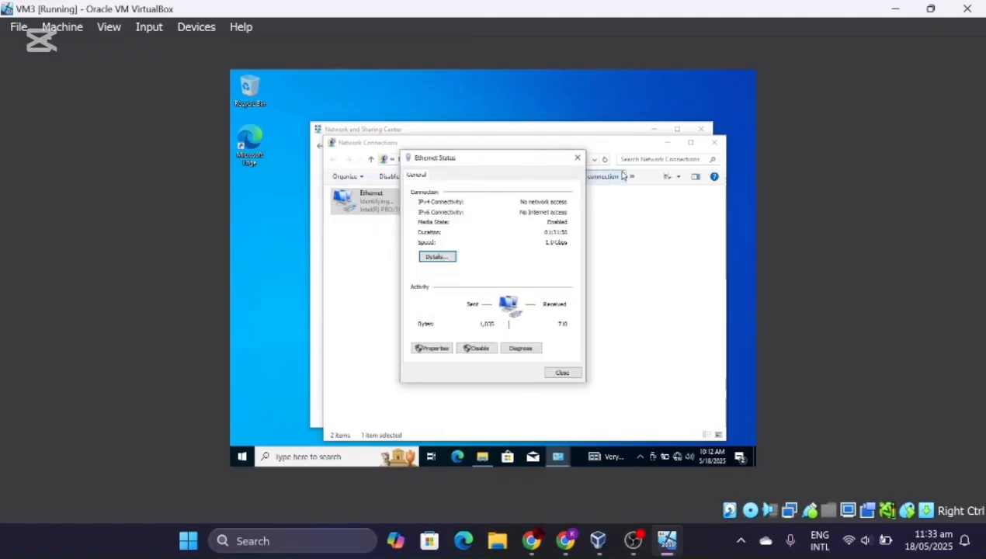
left_click(575, 156)
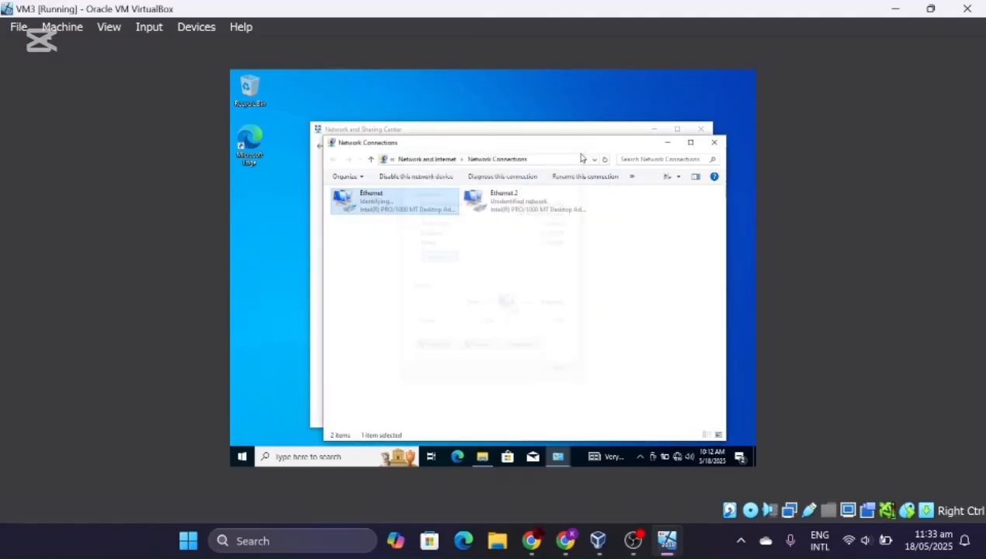
left_click(714, 142)
left_click(700, 129)
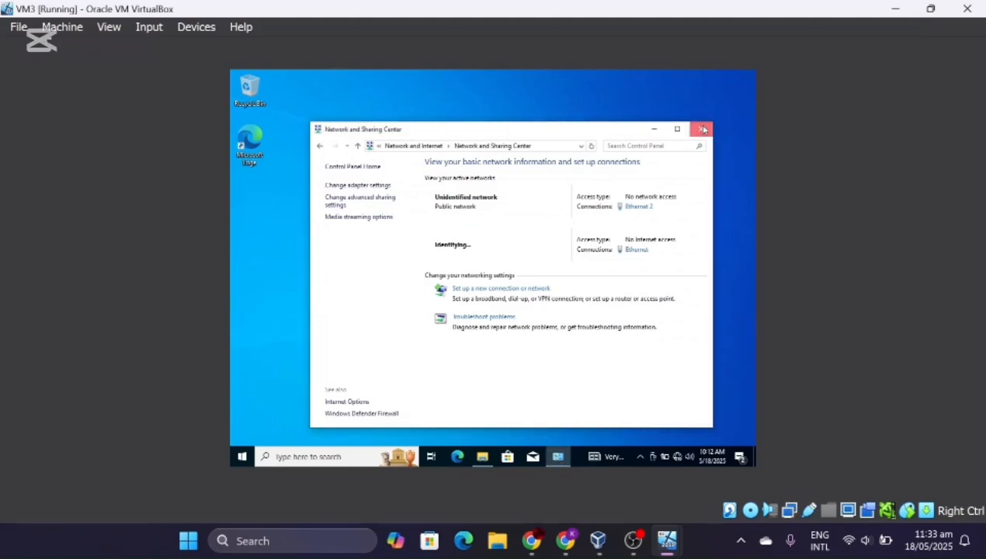
- On VM3, open System Properties from This PC's Properties via Advanced system settings
left_click(481, 456)
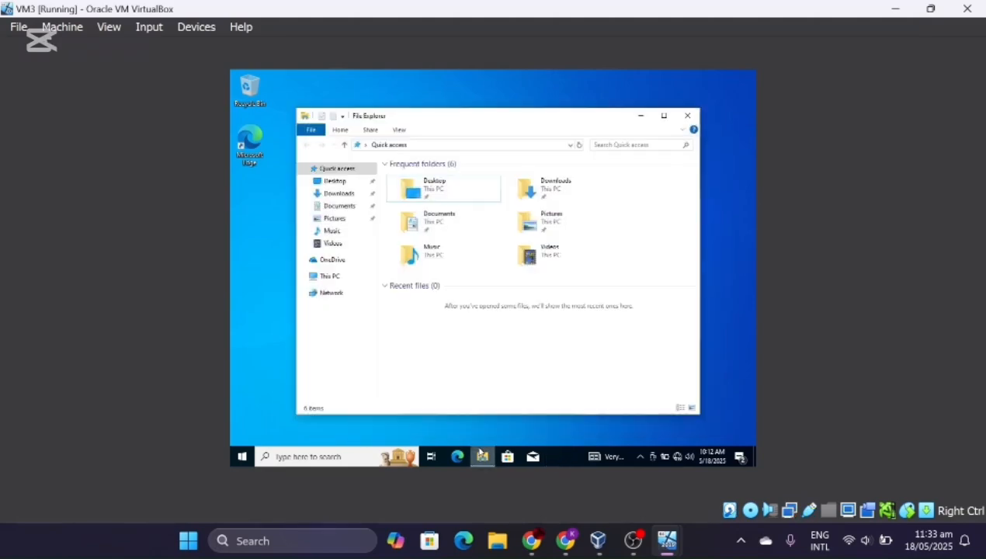
right_click(334, 277)
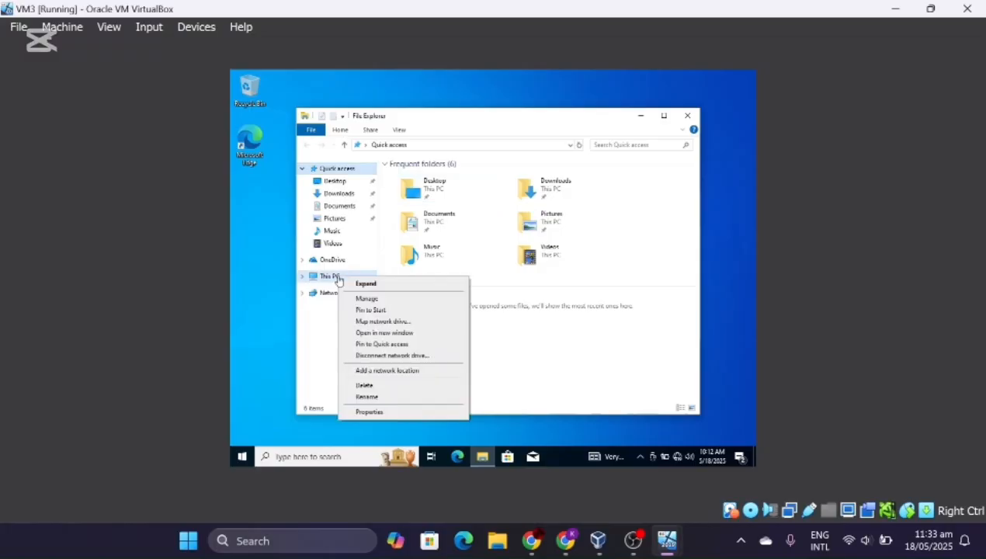
left_click(376, 411)
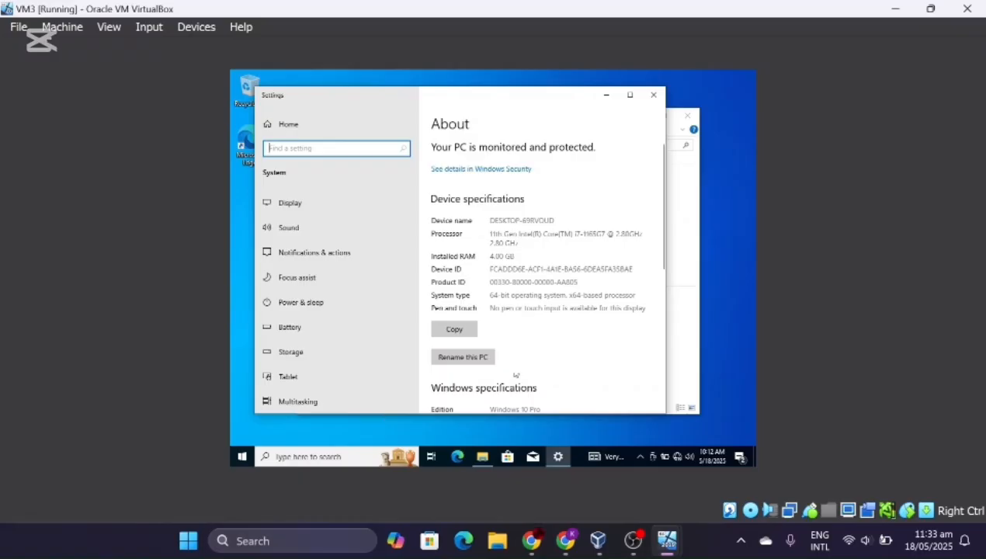
scroll(532, 344, "down", 5)
scroll(532, 345, "down", 2)
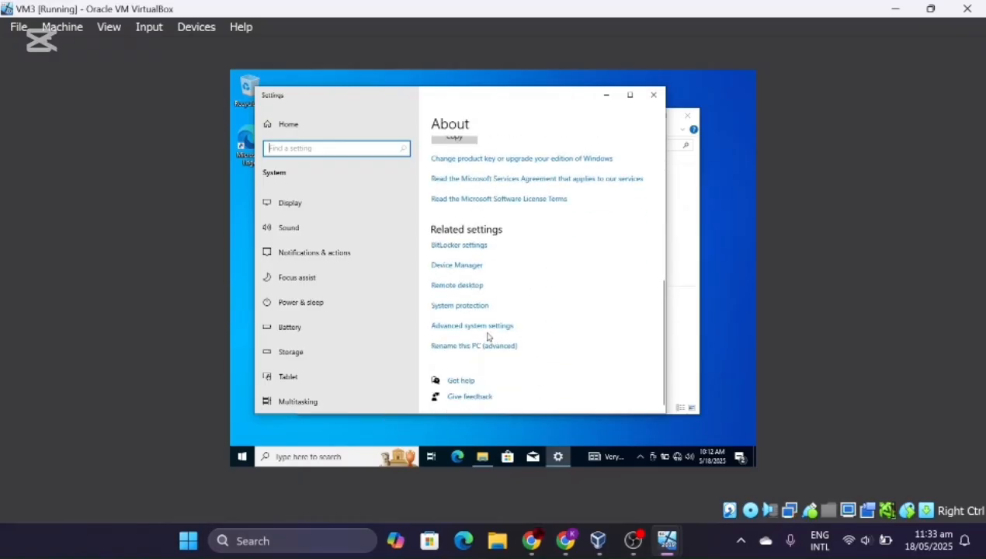
left_click(488, 330)
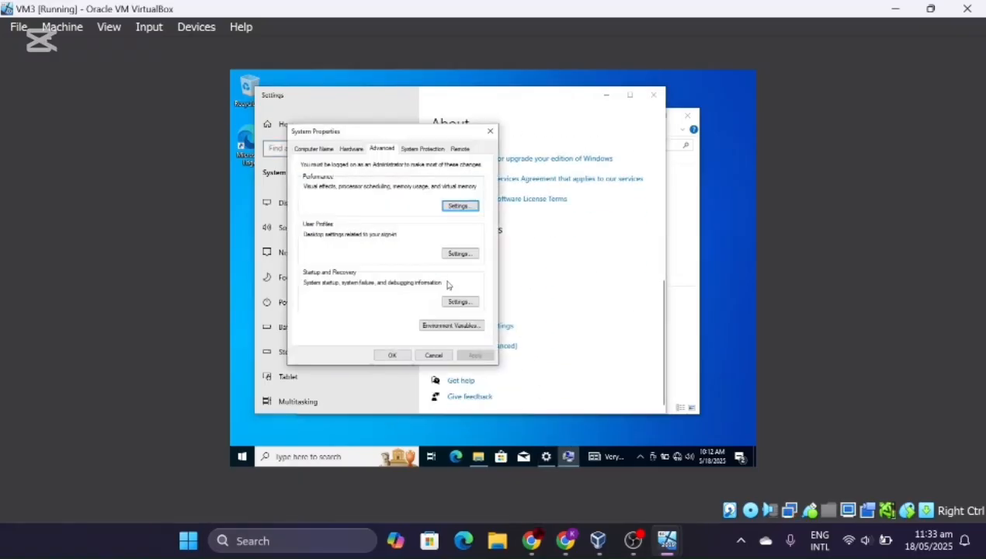
- On the Computer Name tab, enter a new computer name and the lab domain, then apply
left_click(314, 149)
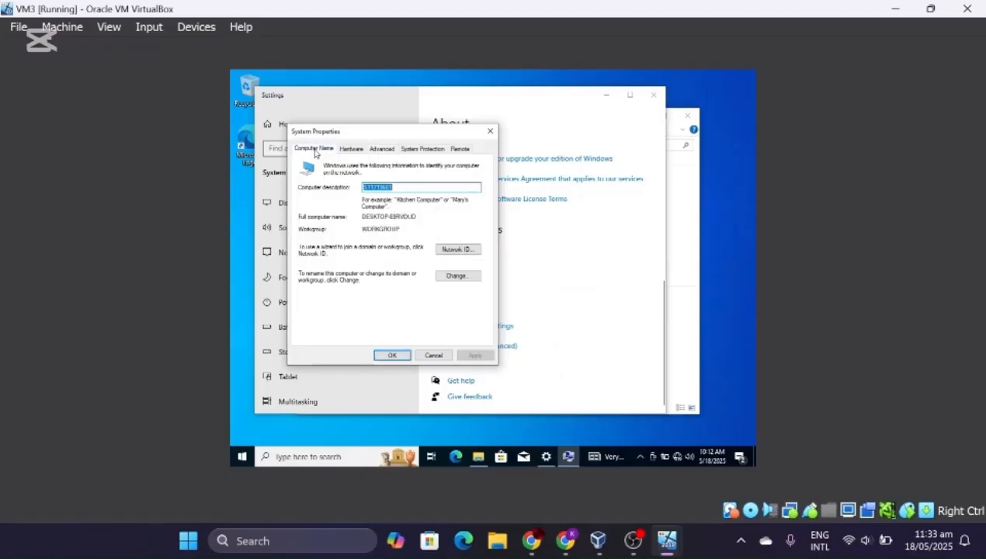
left_click(458, 277)
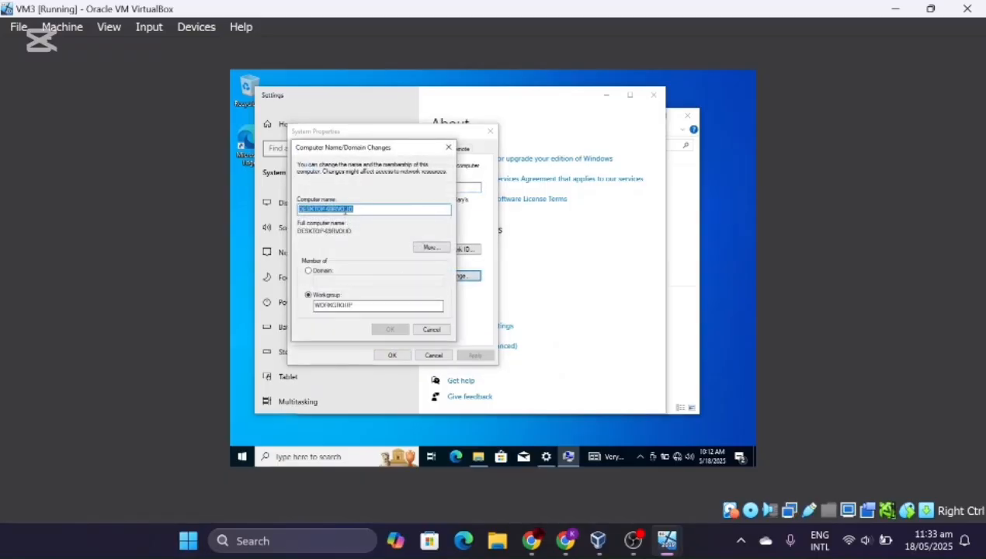
type("S1121")
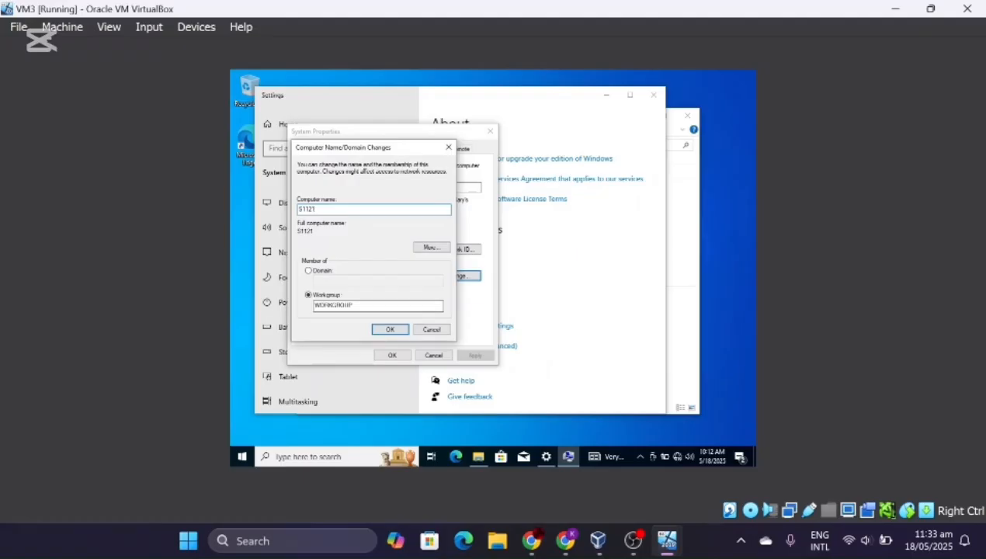
type("9801")
left_click(309, 270)
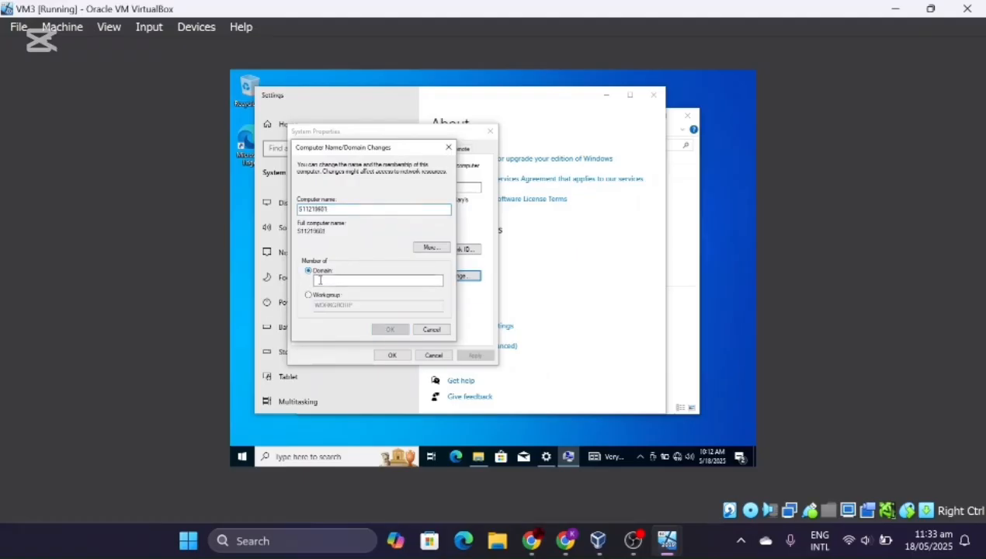
left_click(319, 279)
type("S112")
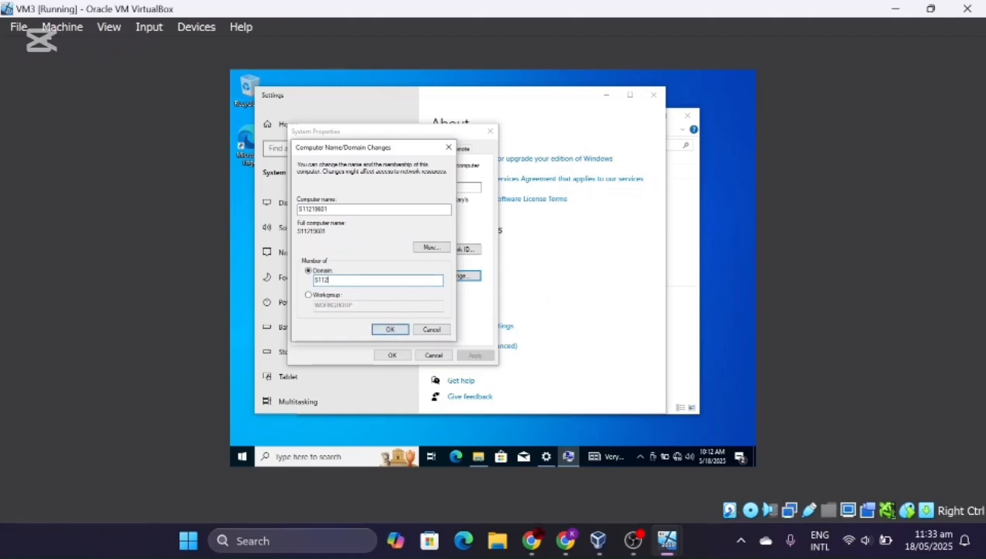
type("19601")
left_click(386, 328)
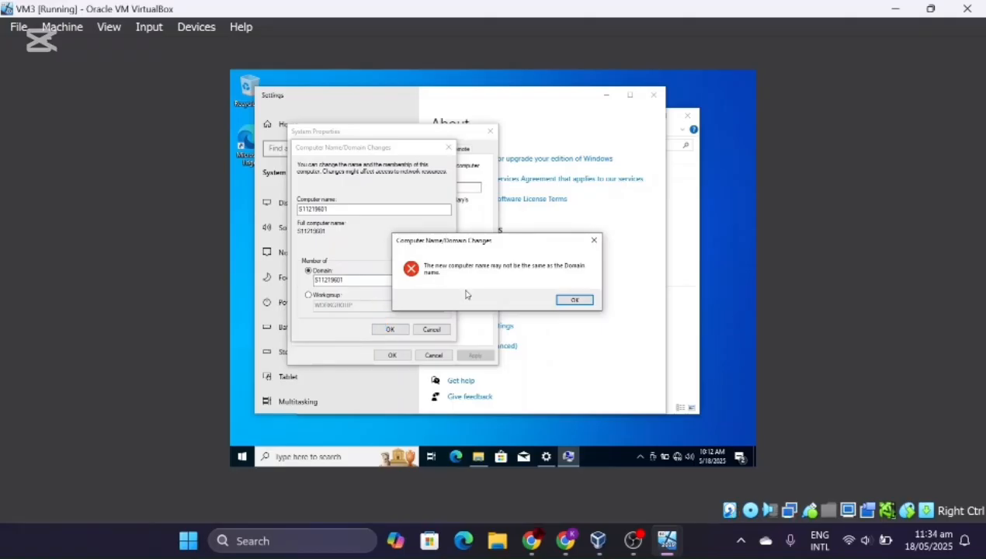
- Clear the name-matches-domain error by appending VM3 to the computer name and reapply the join
left_click(579, 302)
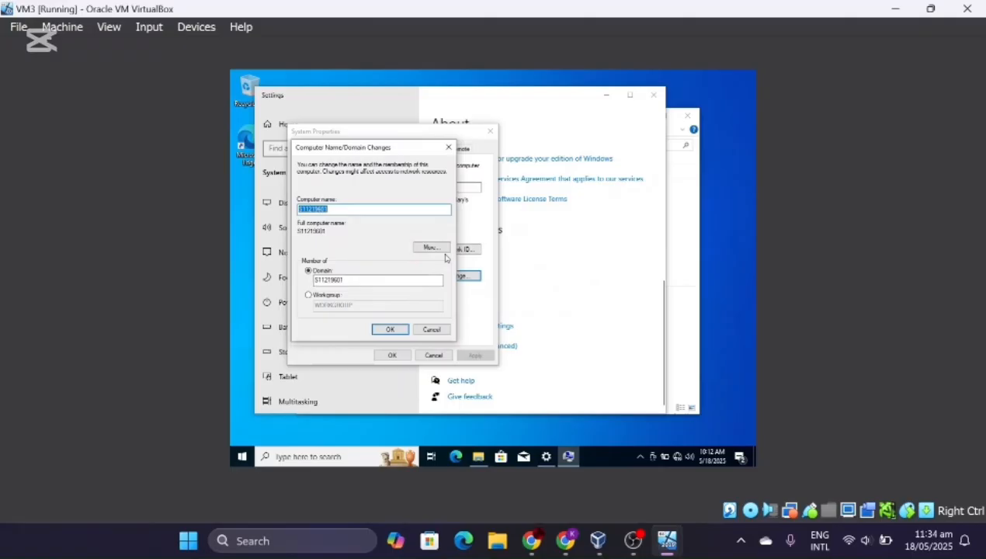
left_click(382, 209)
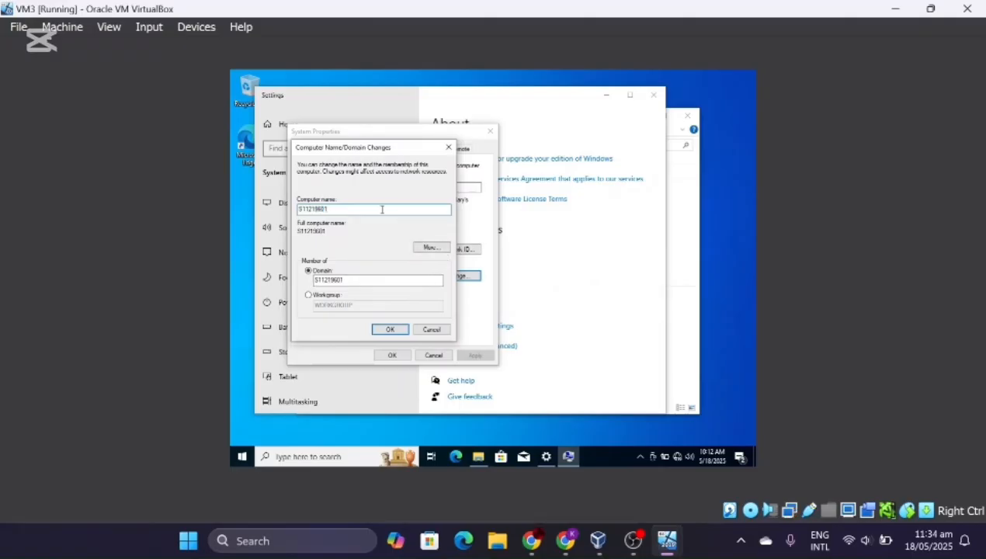
type("VM3")
left_click(388, 328)
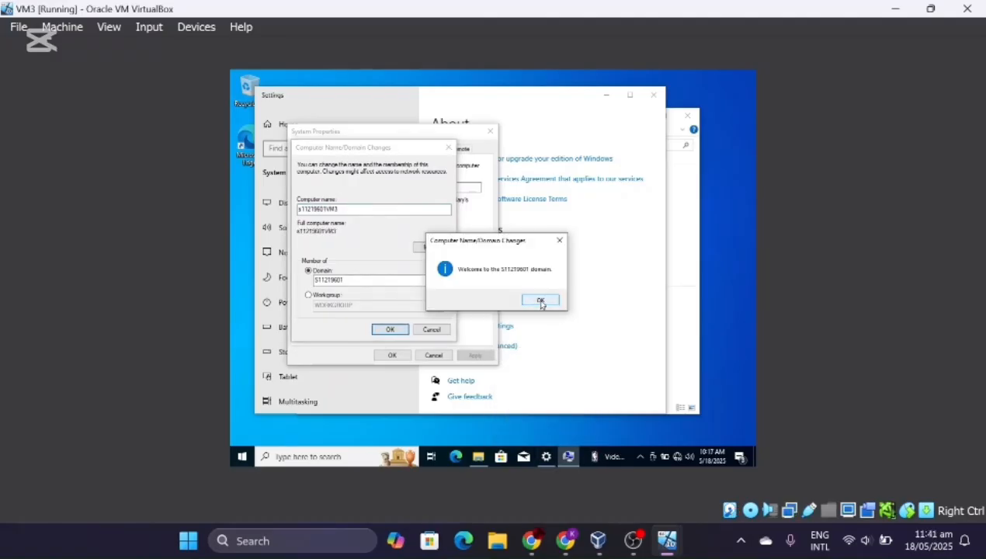
- Acknowledge the domain welcome and restart notices, close System Properties, and restart VM3 now
left_click(541, 301)
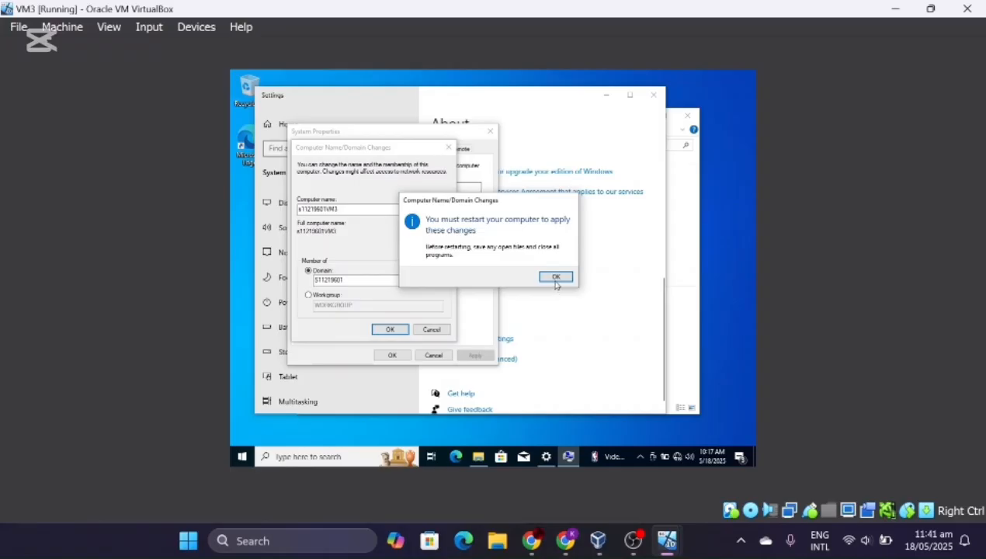
left_click(556, 278)
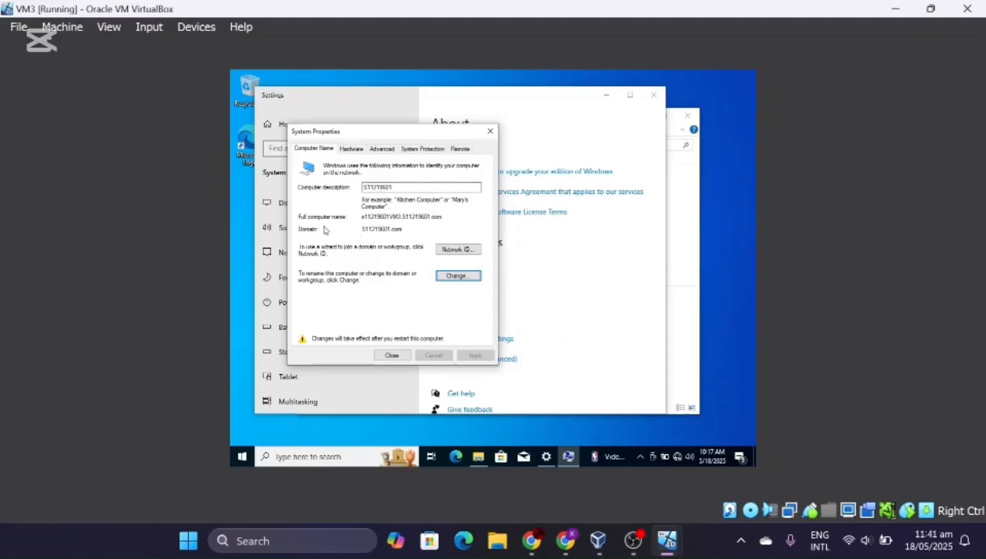
left_click(391, 355)
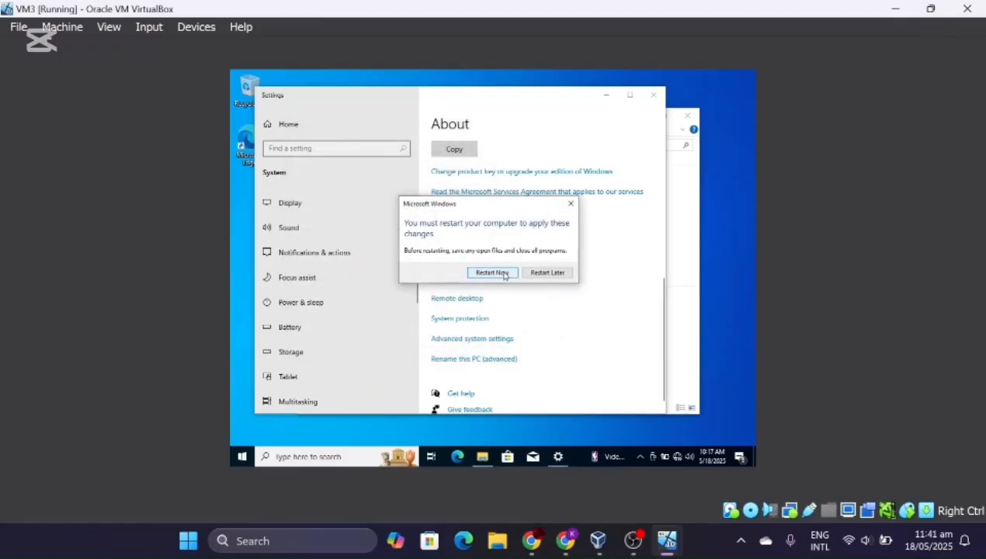
left_click(492, 272)
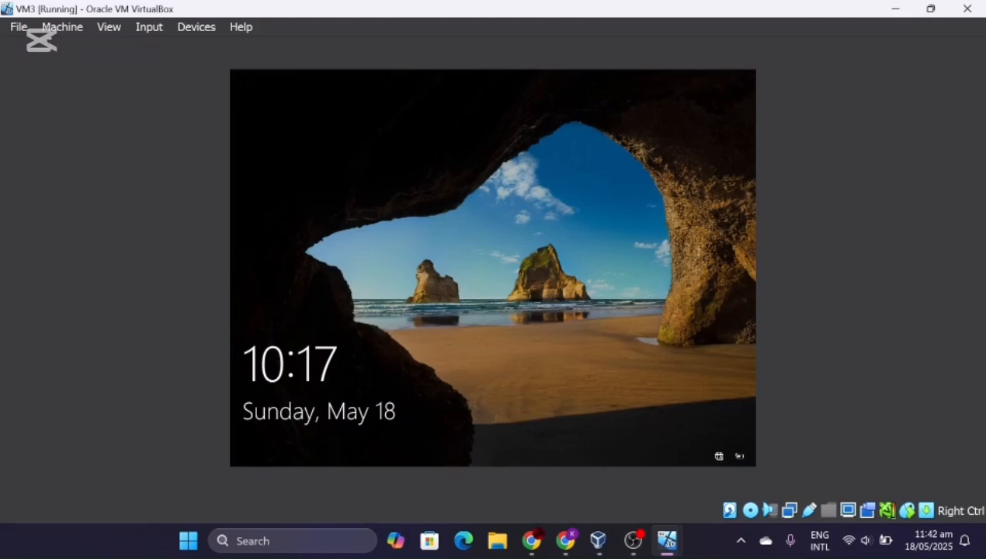
- Send Ctrl-Alt-Del to VM3 through the Input menu and sign in with the user's password
left_click(161, 31)
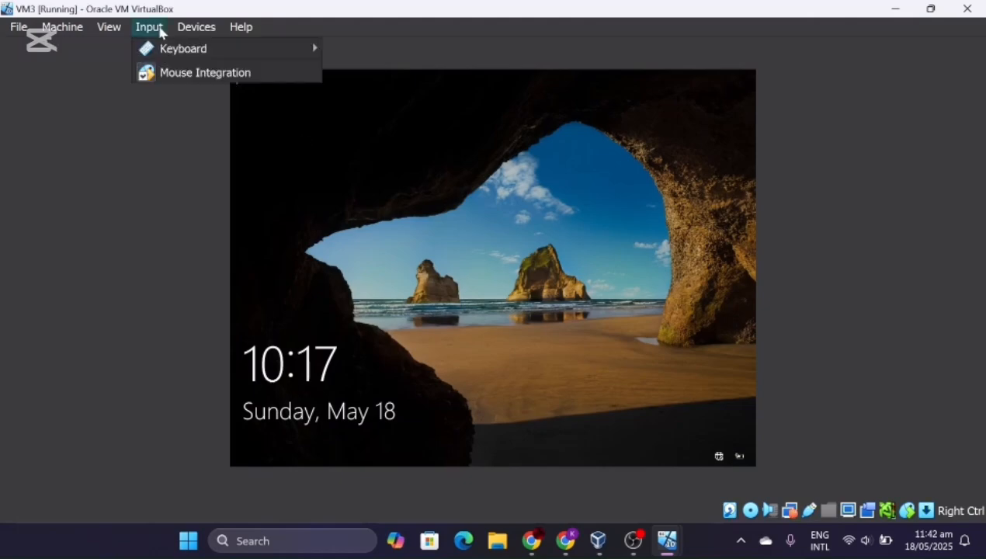
mouse_move(172, 48)
left_click(403, 95)
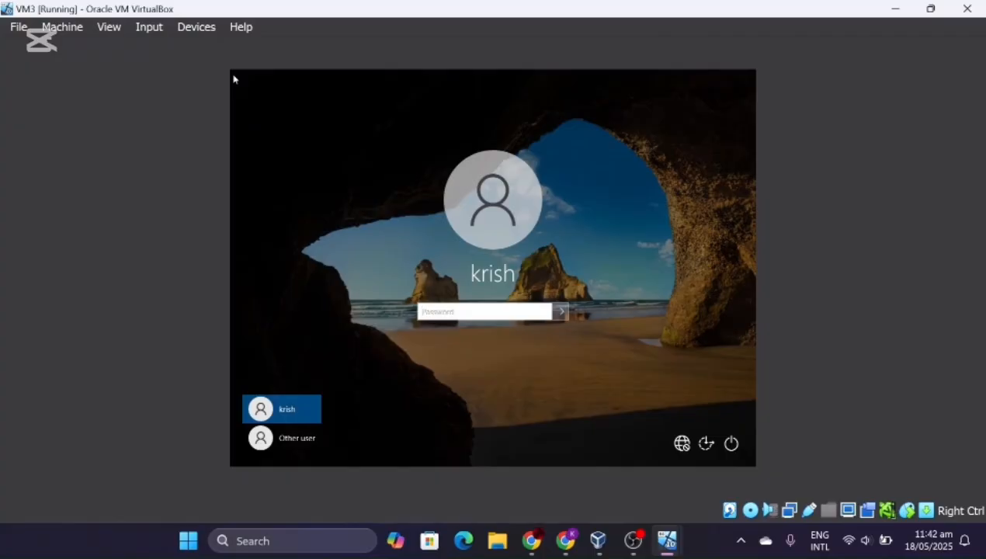
key("Caps_Lock")
key("Caps_Lock")
key("Caps_Lock")
type("••••")
key("Caps_Lock")
type("••")
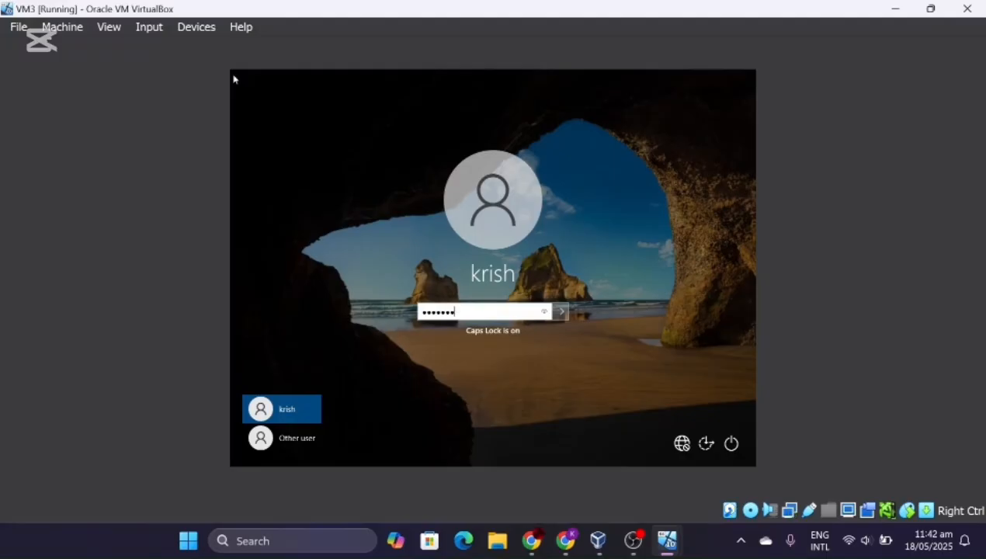
key("Return")
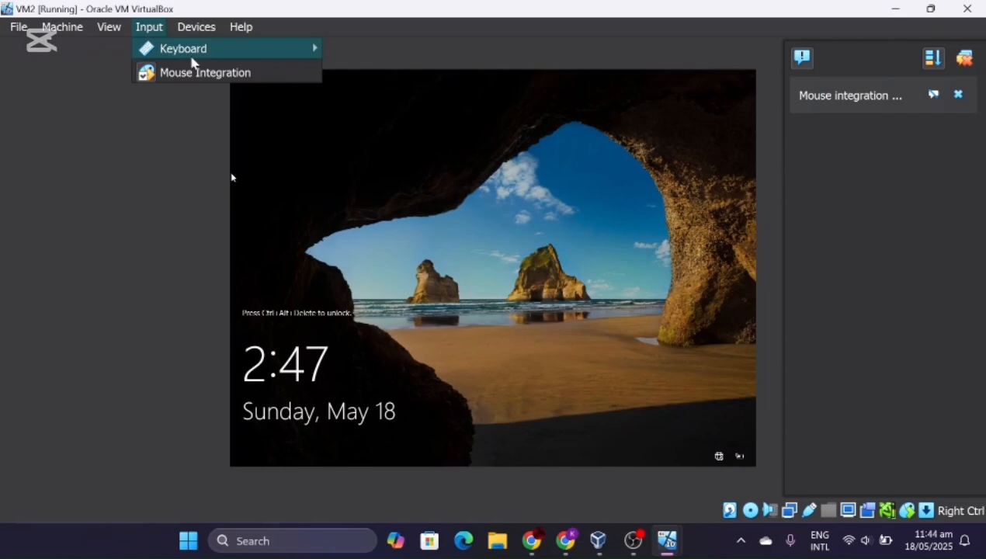
- Send Ctrl-Alt-Del to VM2 and bring its VirtualBox window to the front
mouse_move(191, 48)
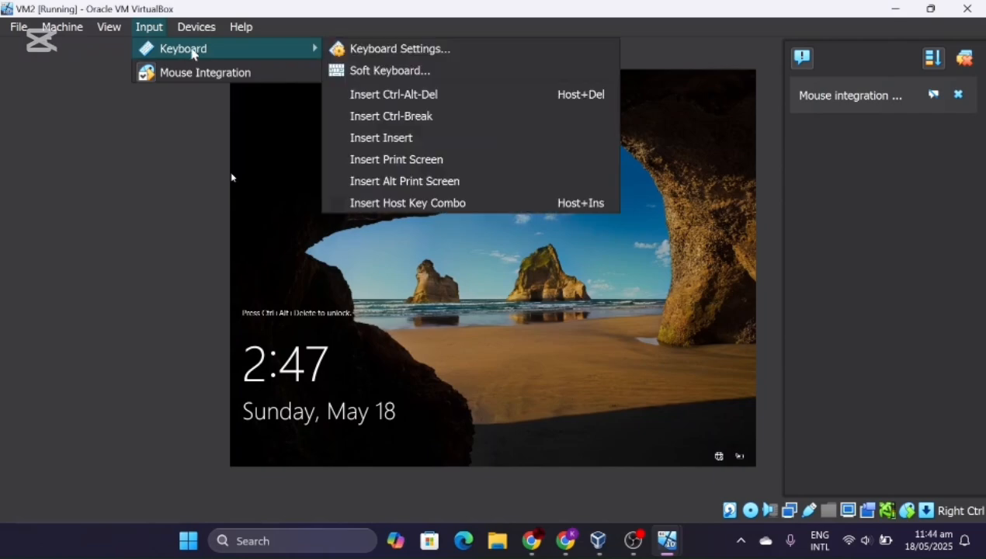
left_click(368, 97)
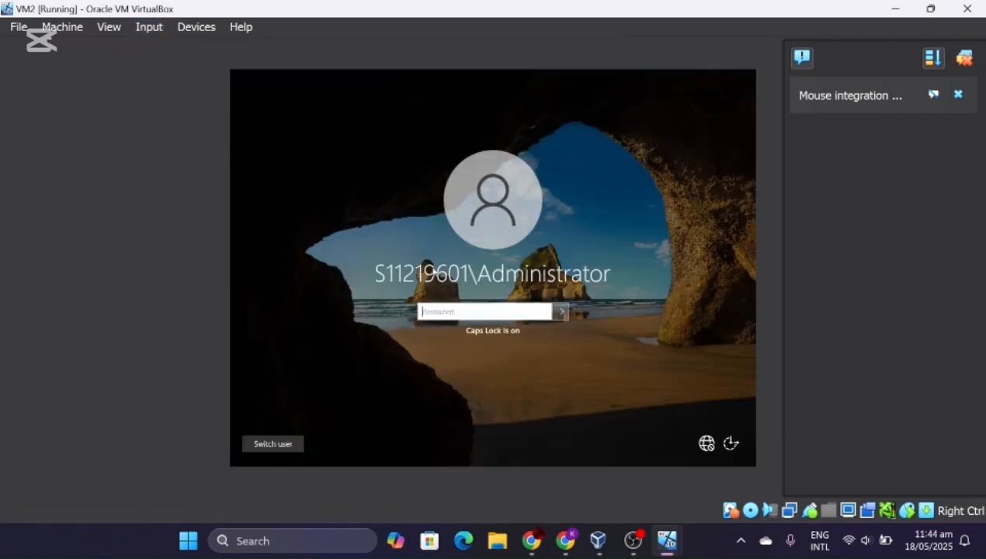
left_click(598, 541)
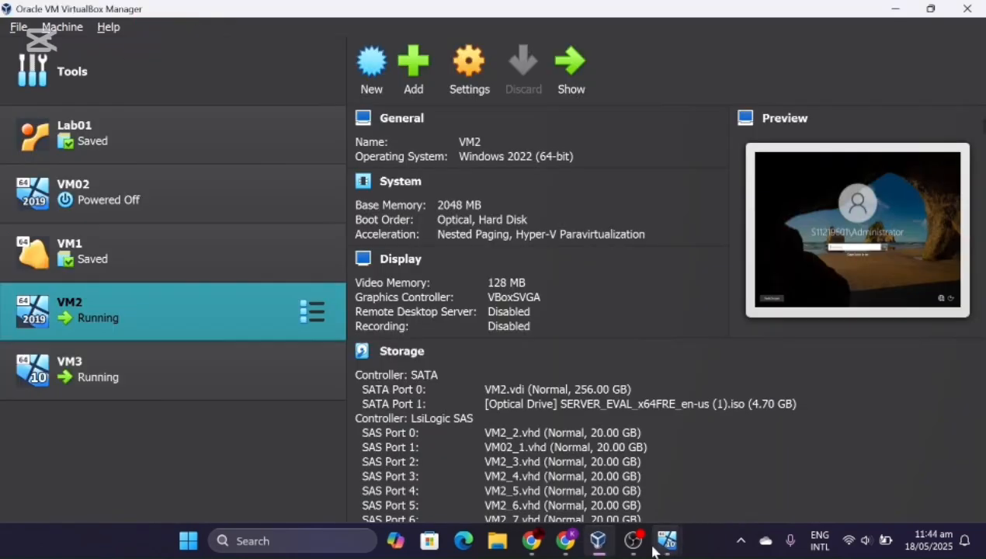
mouse_move(666, 544)
left_click(761, 476)
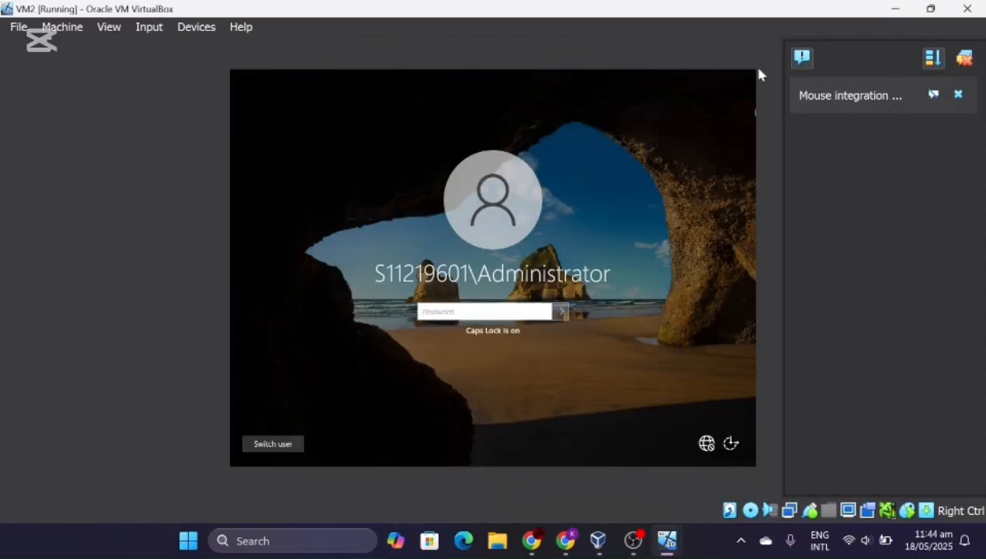
- Shrink and position VM2's window beside VM3, then enter the Administrator password
left_click_drag(723, 18, 770, 68)
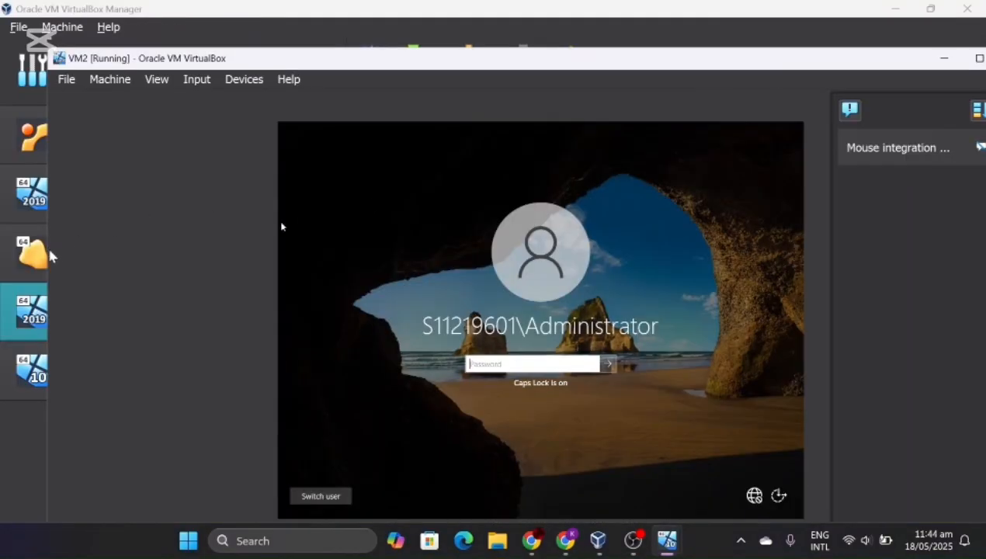
left_click_drag(47, 246, 424, 266)
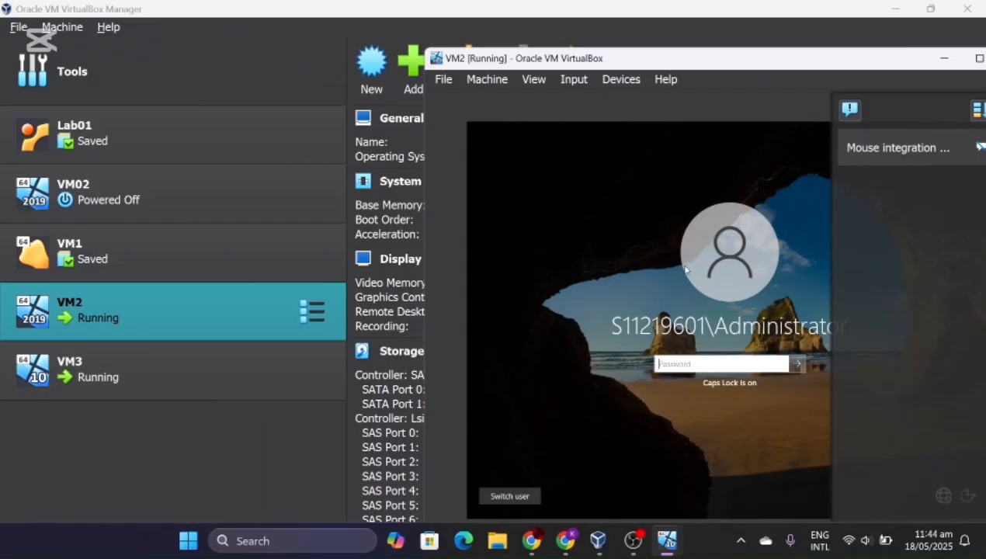
left_click_drag(854, 62, 768, 29)
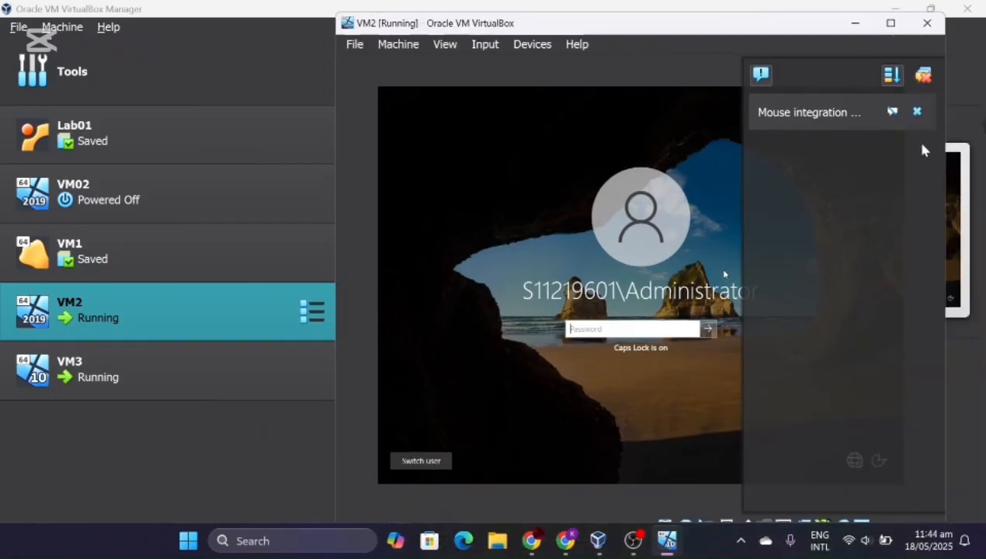
left_click(917, 113)
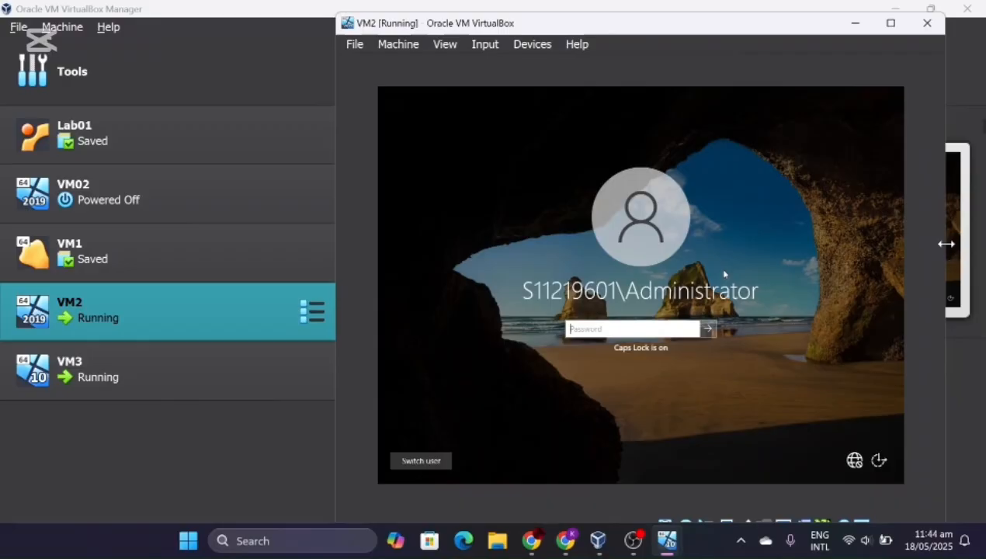
left_click_drag(947, 244, 866, 246)
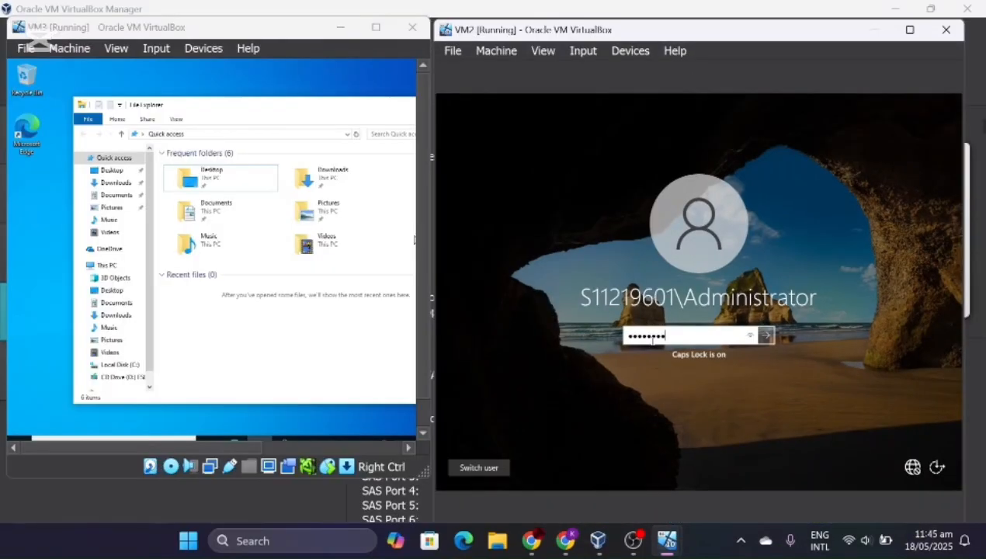
type("••")
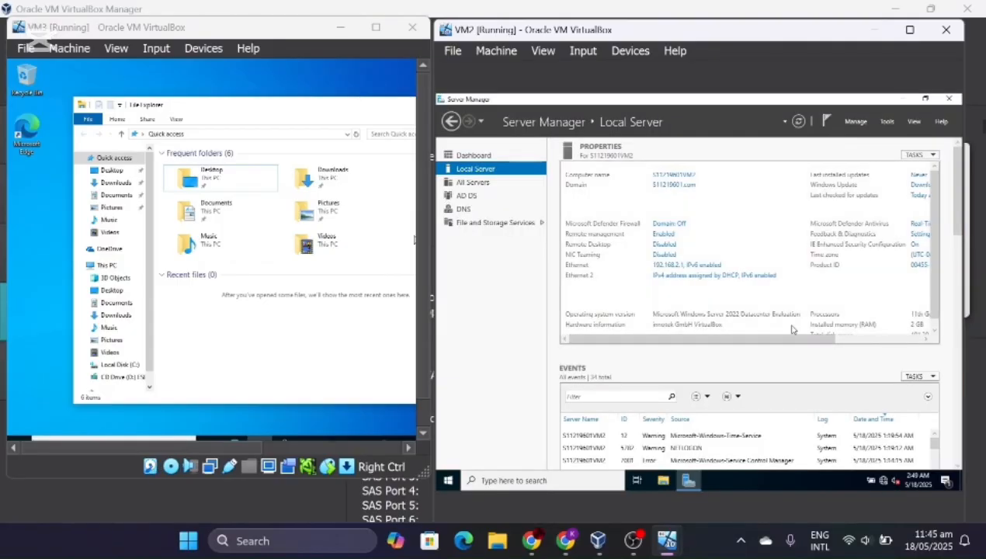
- Close Server Manager on VM2, open Command Prompt, and start typing 'ping 190.168.'
left_click(950, 100)
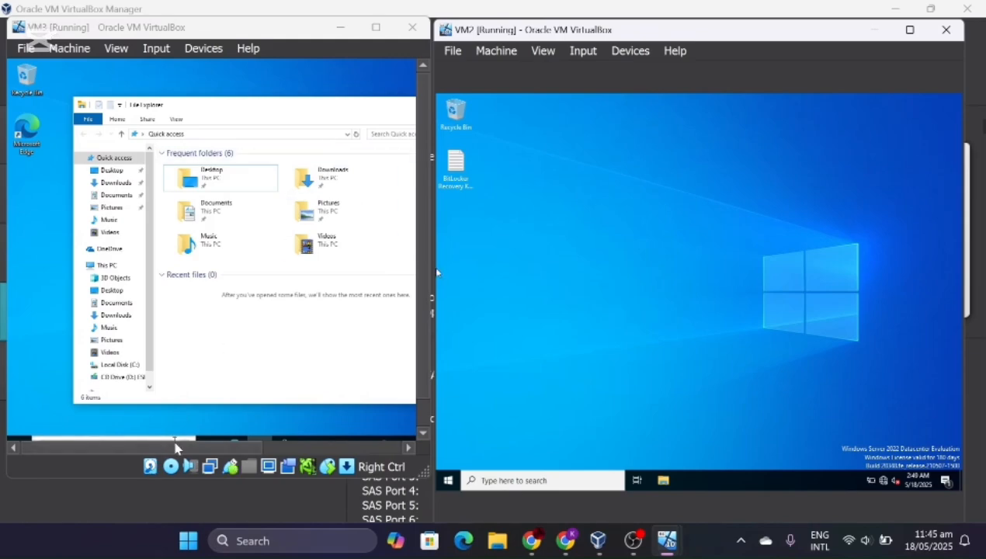
left_click(547, 480)
type("comman")
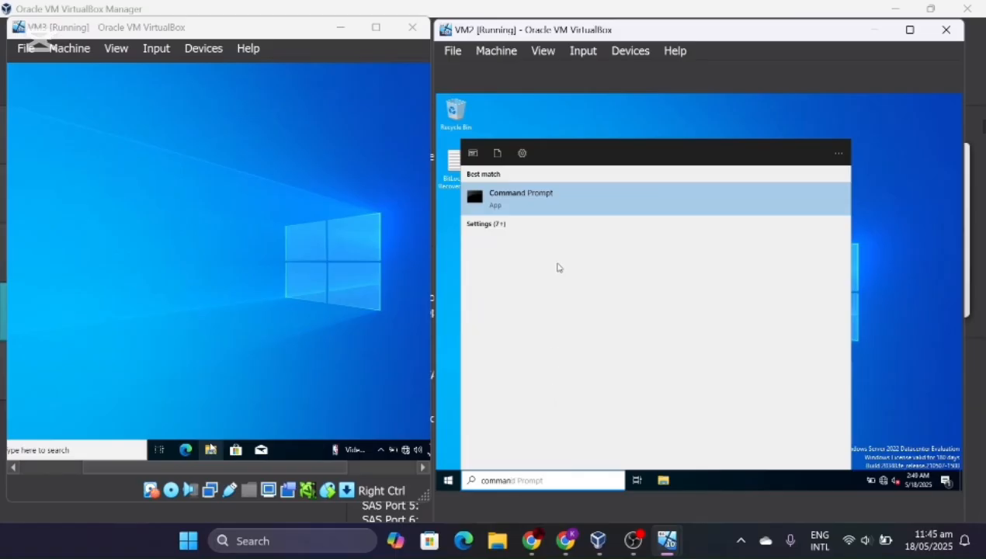
left_click(561, 206)
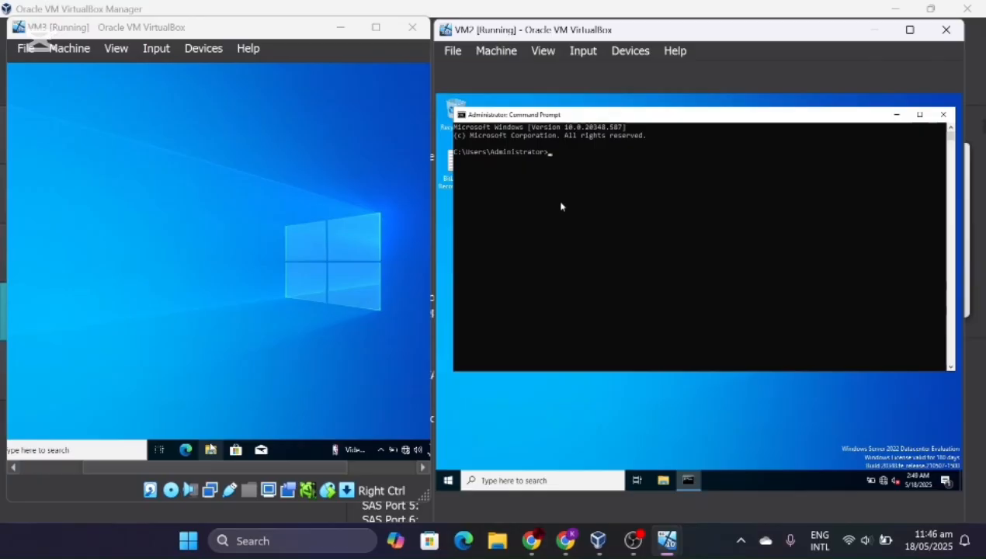
type("ping 190.")
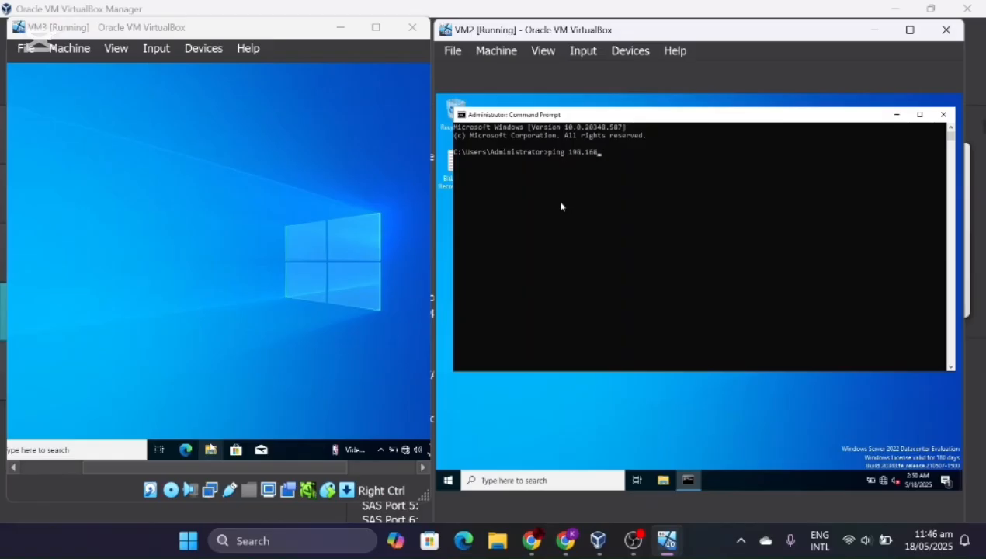
type("168.2.")
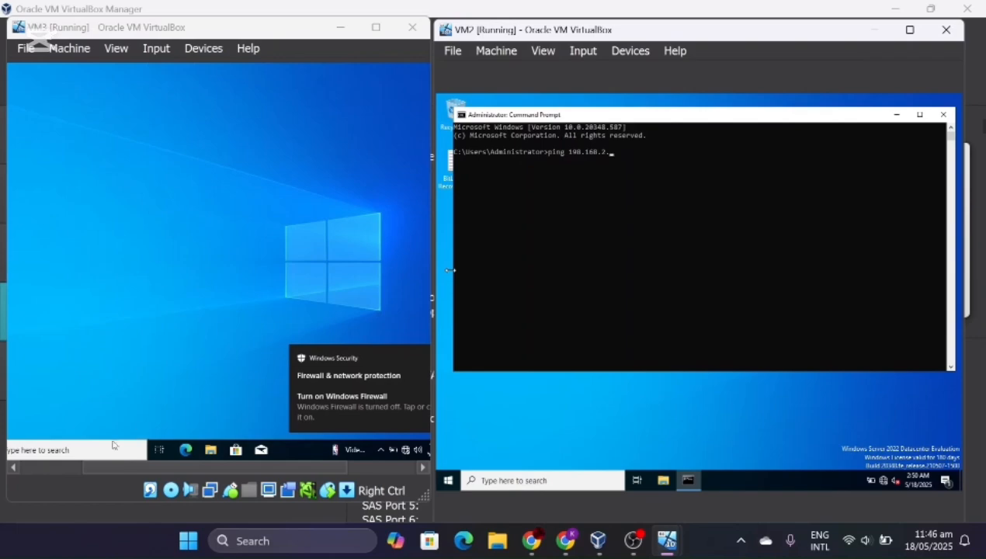
- Run ipconfig in a VM3 Command Prompt, confirming IPv4 192.168.2.5, then refocus VM2's console
left_click(87, 449)
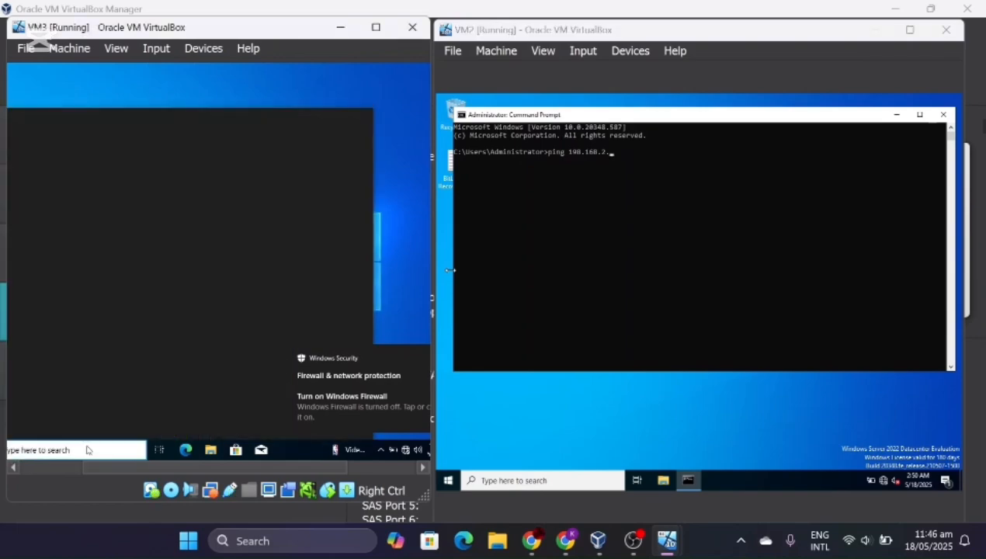
type("COM")
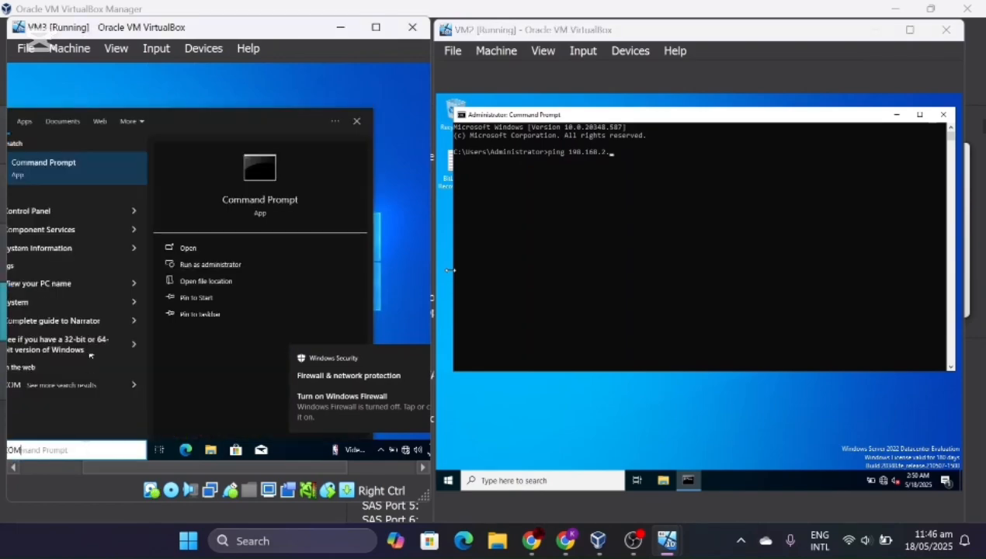
left_click(94, 161)
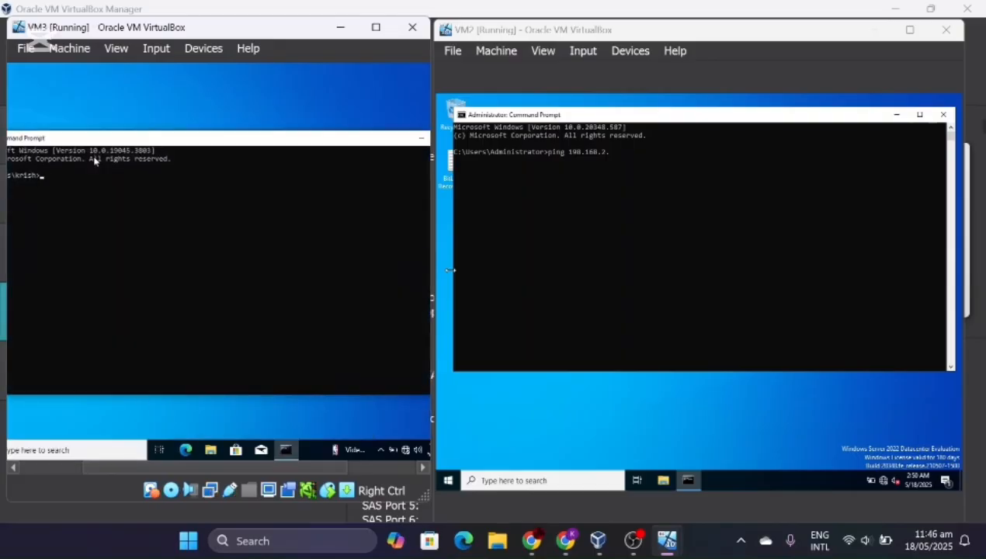
type("ipconfig")
key("Return")
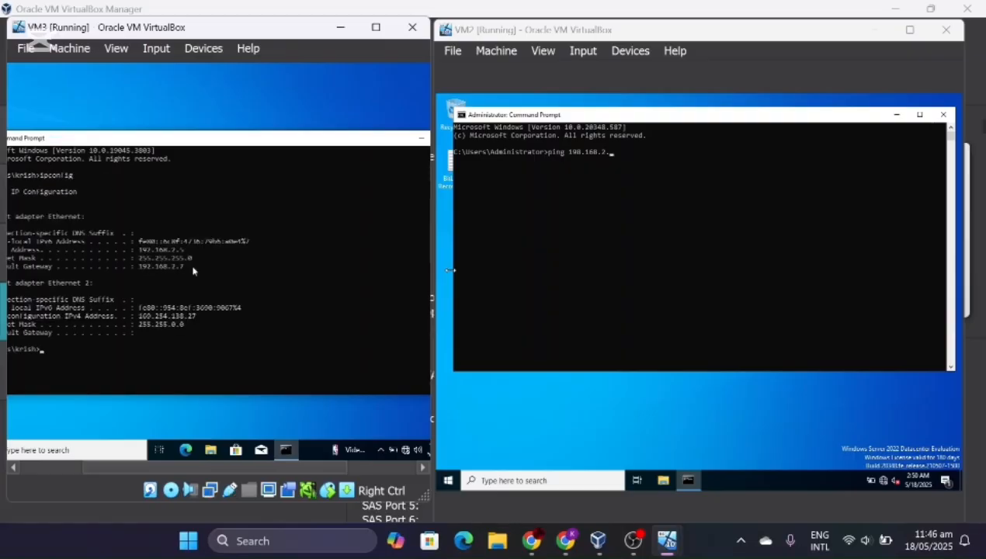
left_click_drag(210, 473, 154, 472)
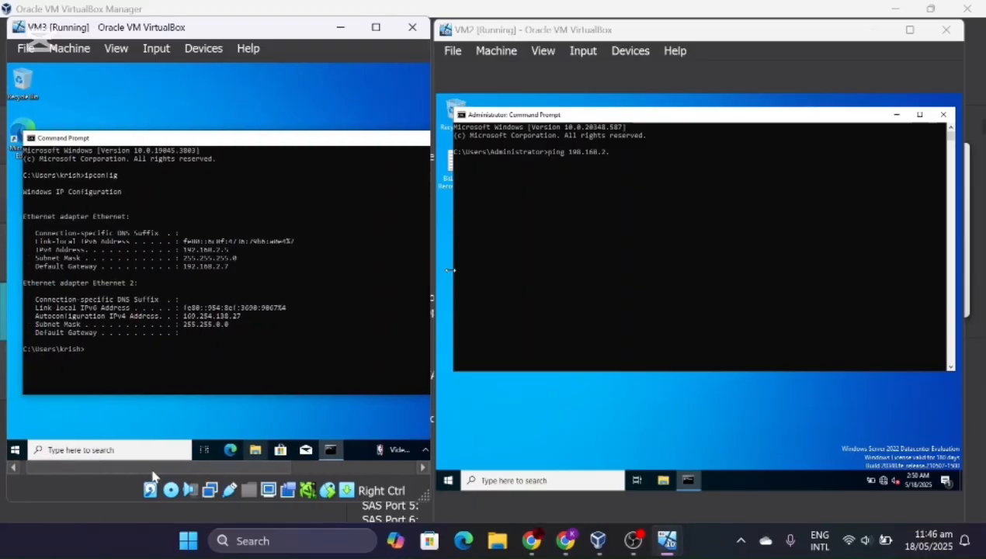
left_click(620, 149)
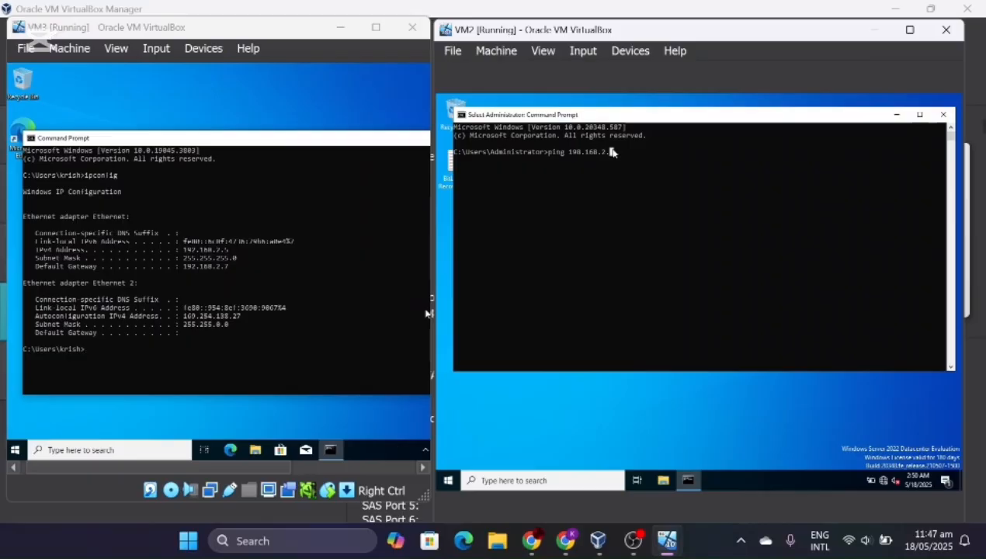
- Ping 198.168.2.5 from VM2 (destination host unreachable), then search VM3 for 'comm'
type("5")
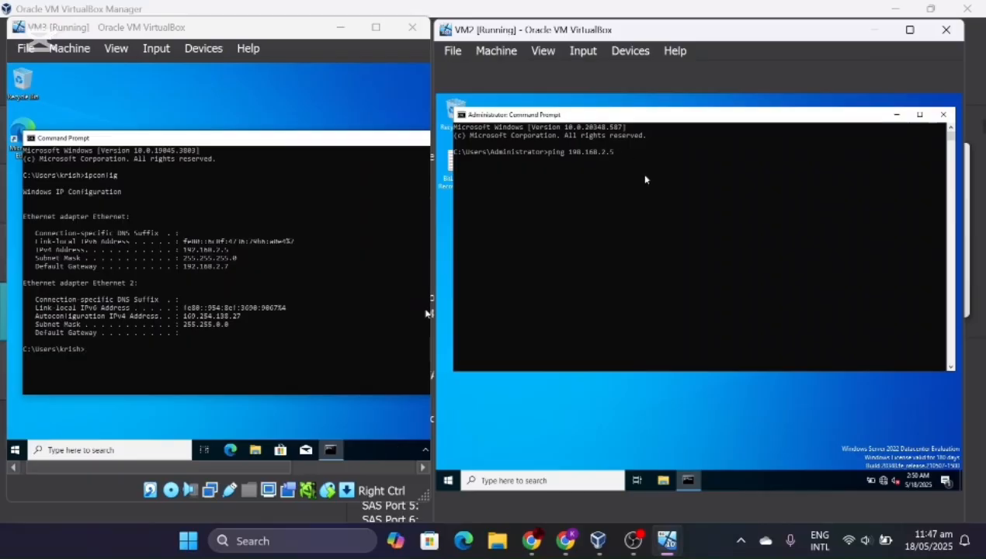
key("Return")
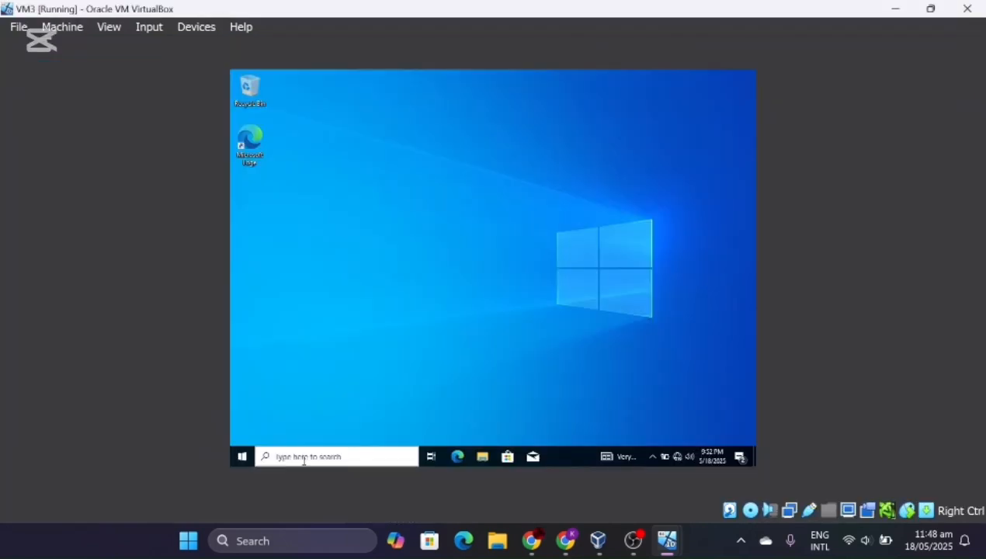
left_click(302, 458)
type("comm")
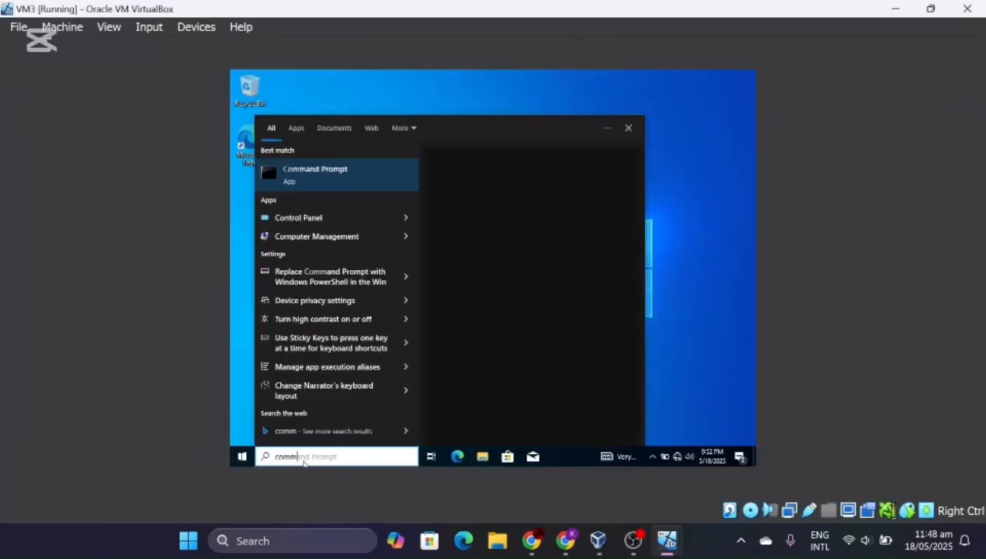
- Open Command Prompt on VM3 and ping 192.168.2.1, receiving 4 of 4 replies
left_click(336, 185)
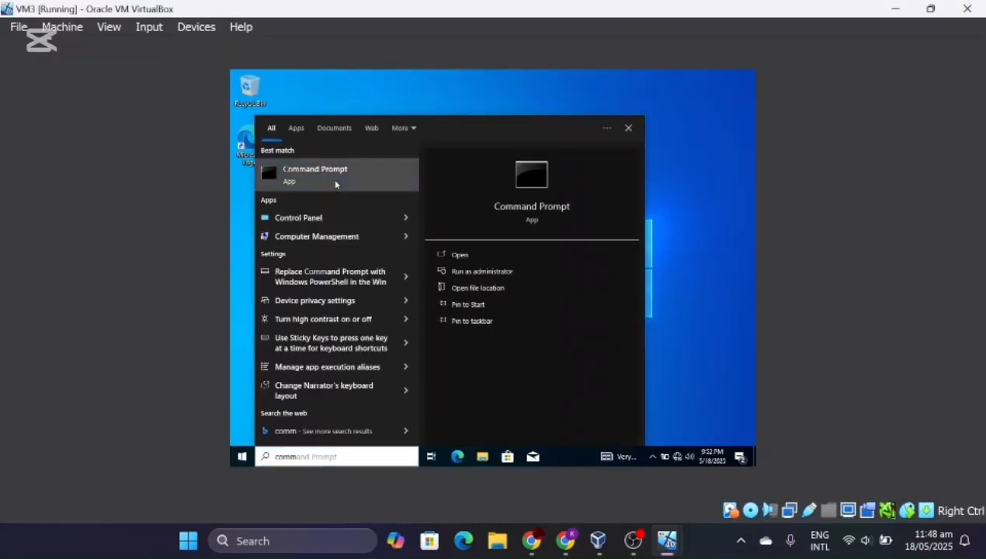
type("ping")
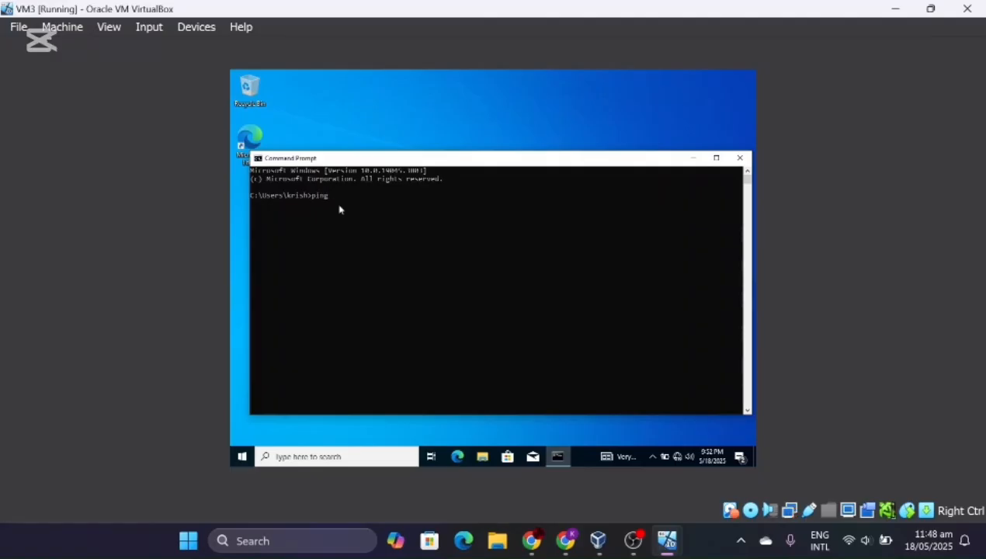
type(" 192.168.2.1")
key("Return")
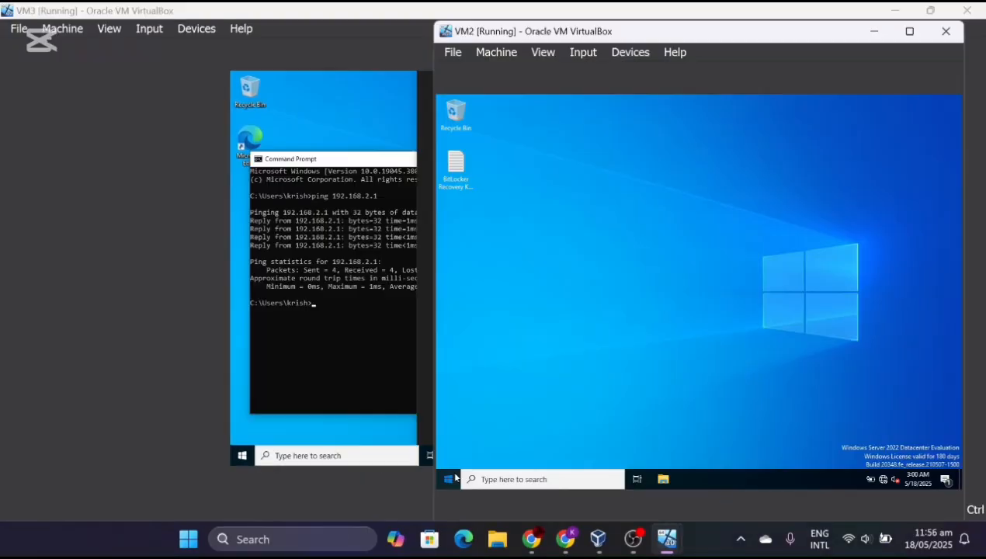
- Launch Server Manager on maximized VM2, dismiss the Admin Center prompt, and start Active Directory Users and Computers
key("super")
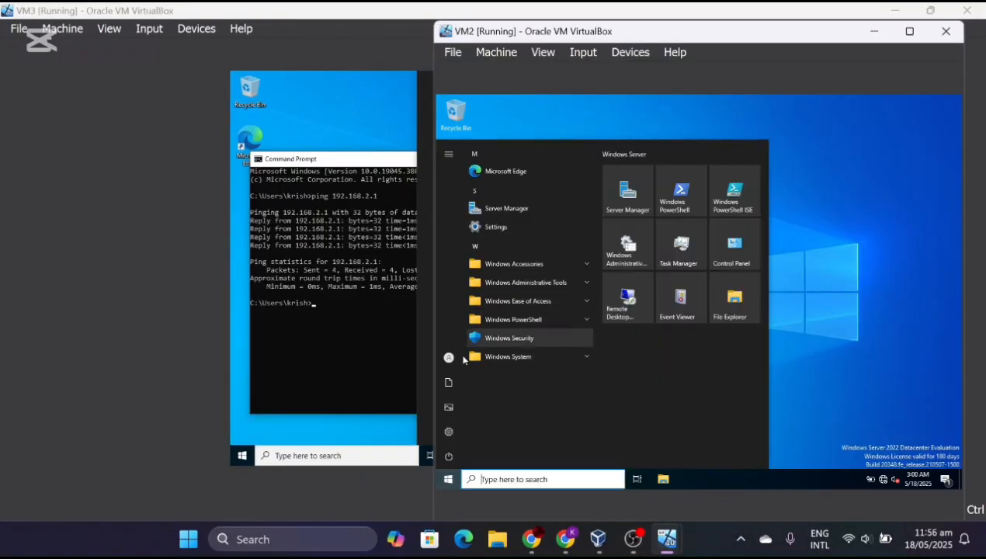
left_click(627, 190)
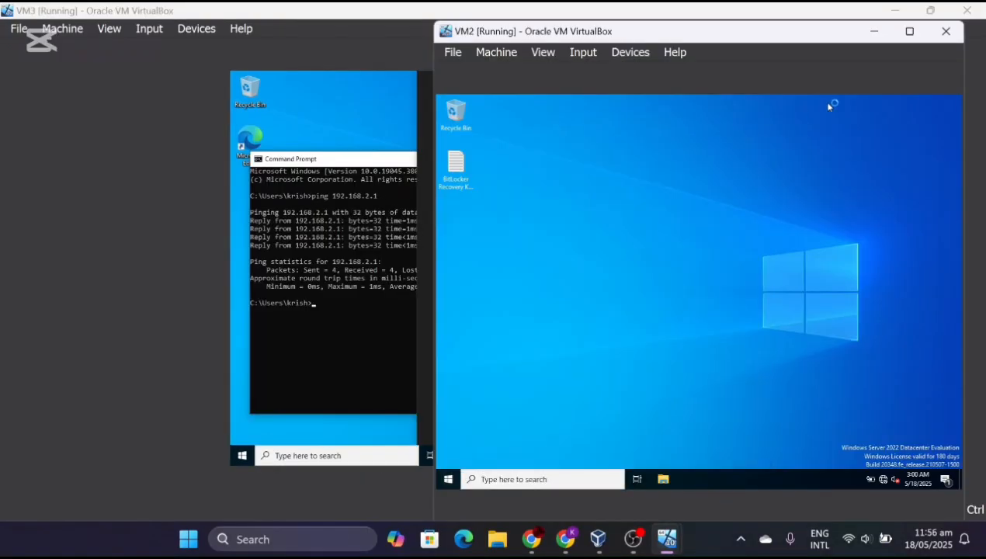
left_click(909, 32)
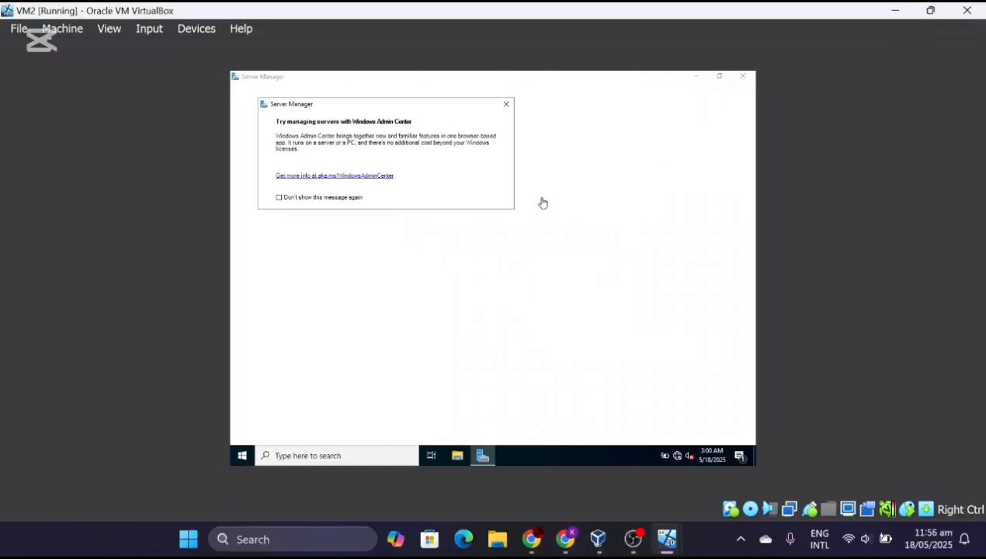
left_click(506, 103)
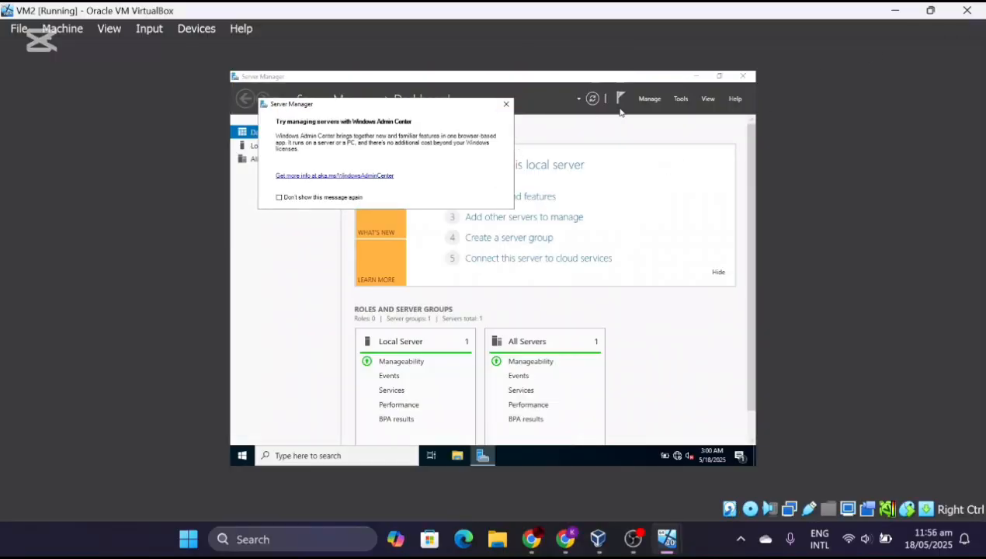
left_click(680, 101)
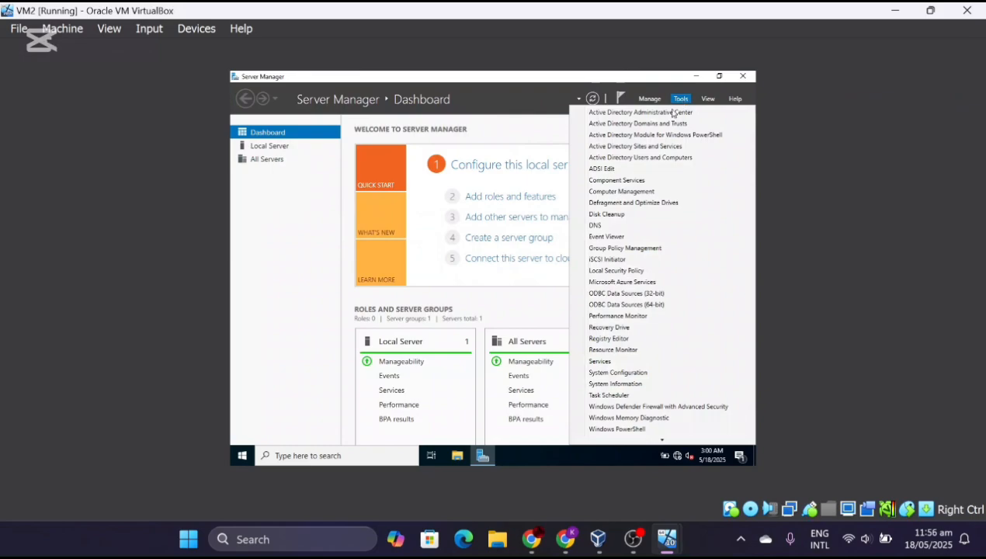
left_click(637, 158)
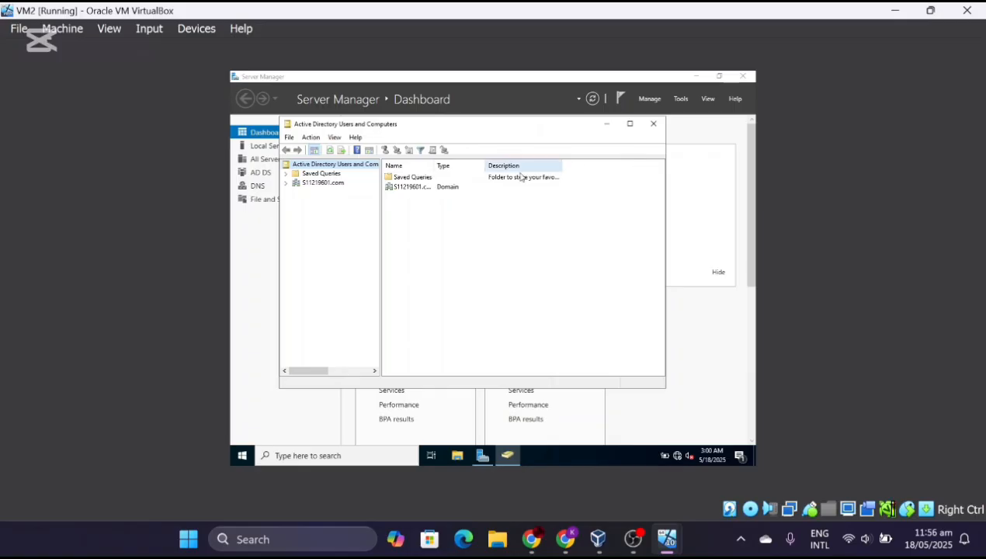
- Open the domain's Users container and bring up the New submenu from its context menu
left_click(322, 184)
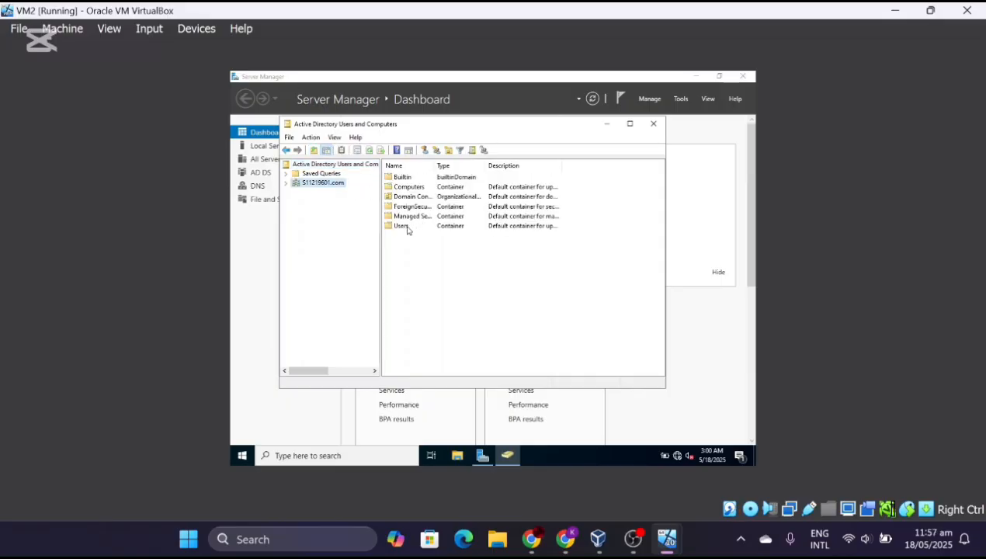
left_click(407, 228)
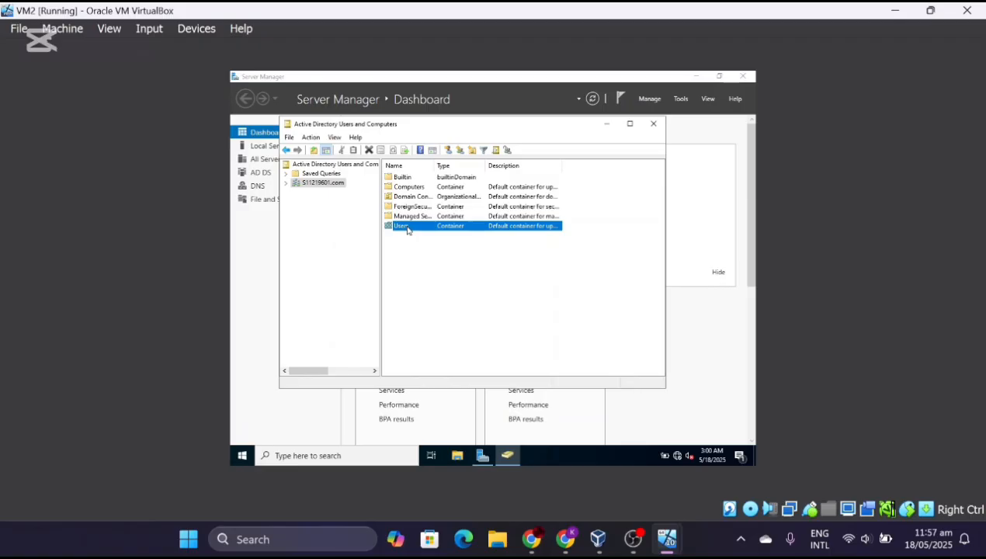
double_click(404, 226)
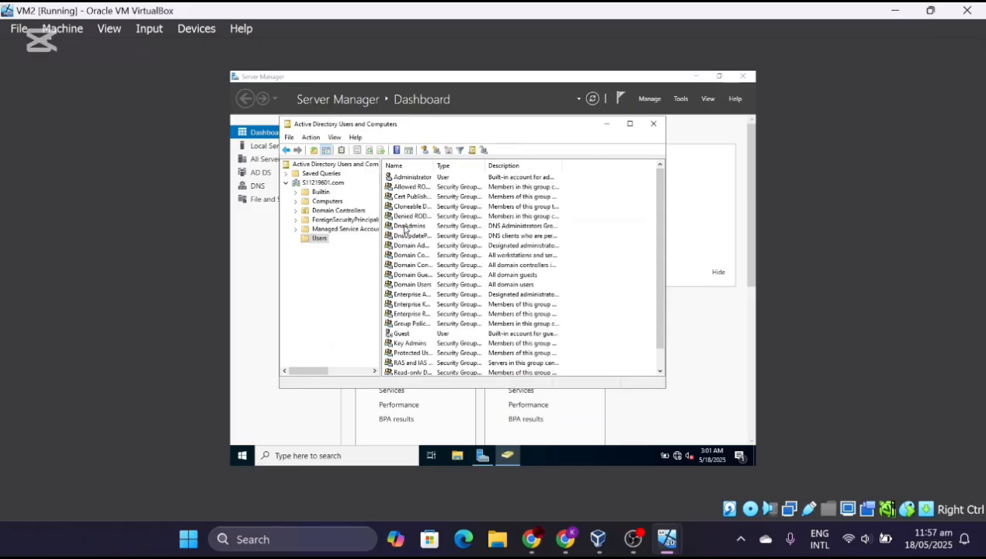
right_click(599, 263)
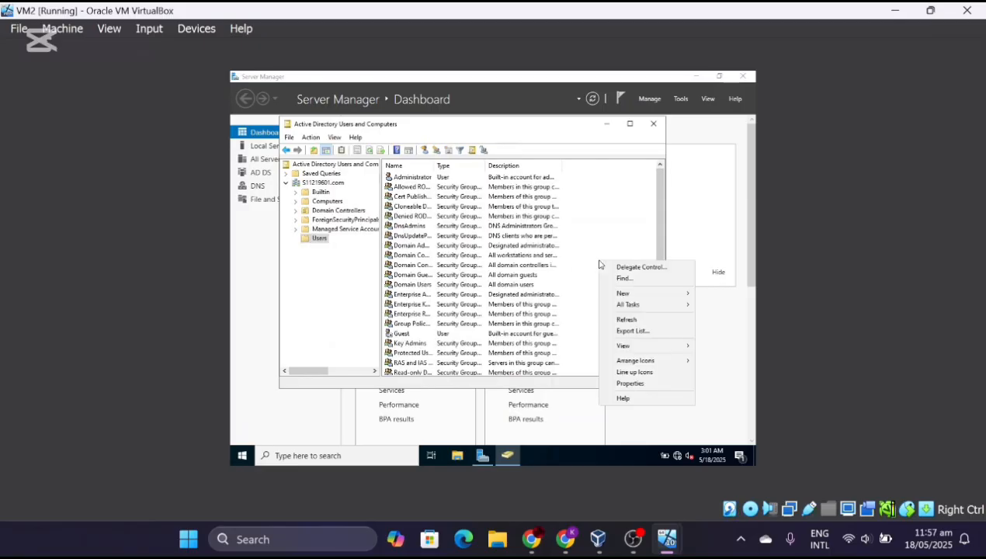
mouse_move(630, 295)
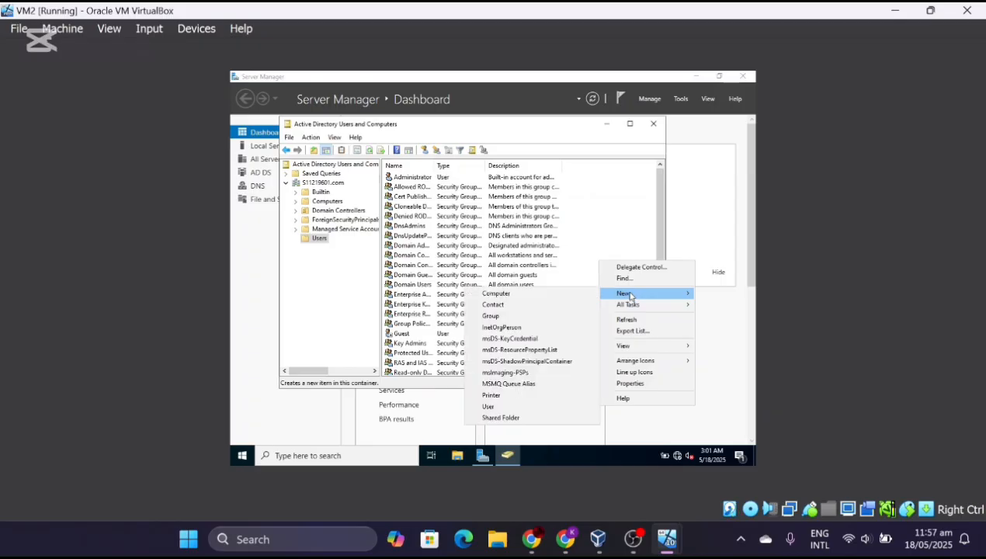
- Start a New User and enter the person's first name and user logon name
left_click(502, 406)
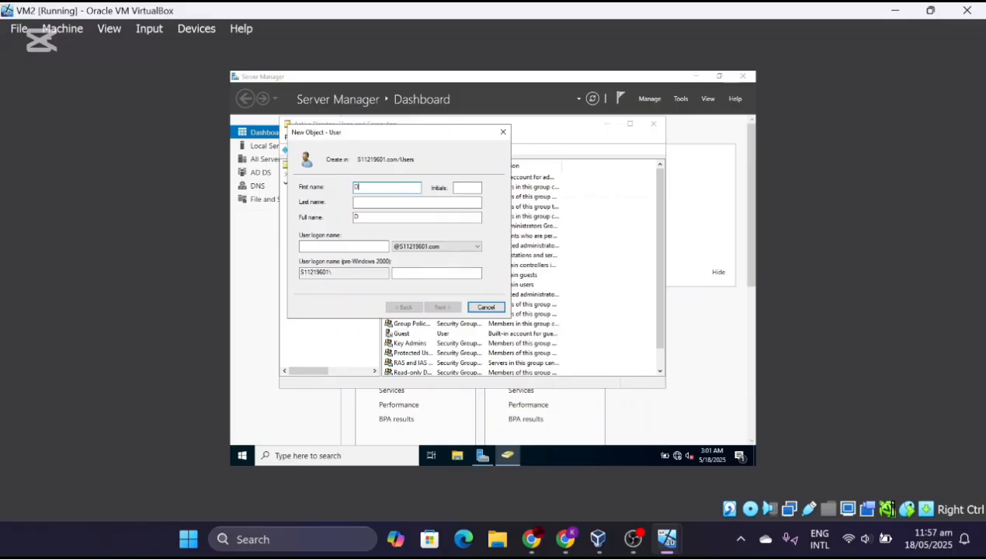
type("Dilvisha")
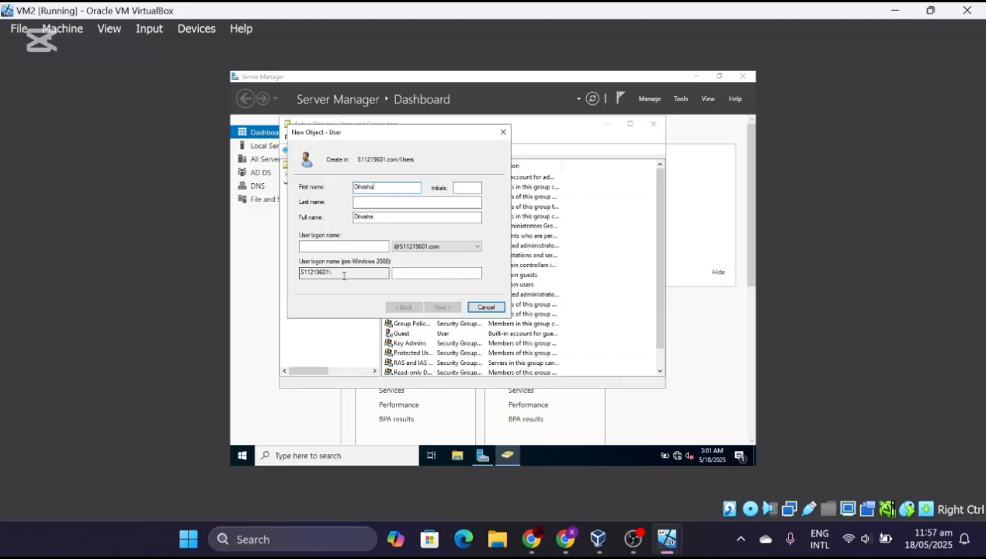
left_click(341, 272)
left_click(362, 247)
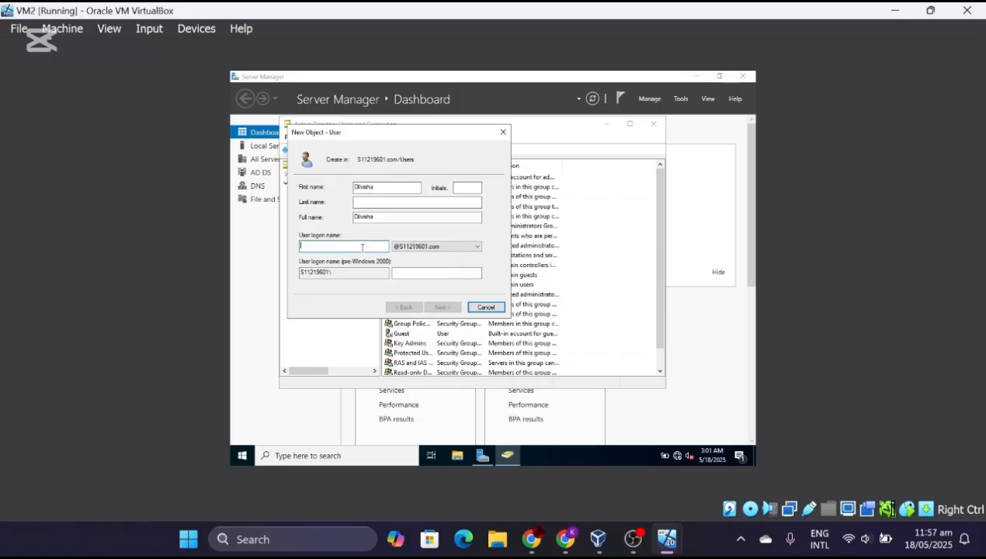
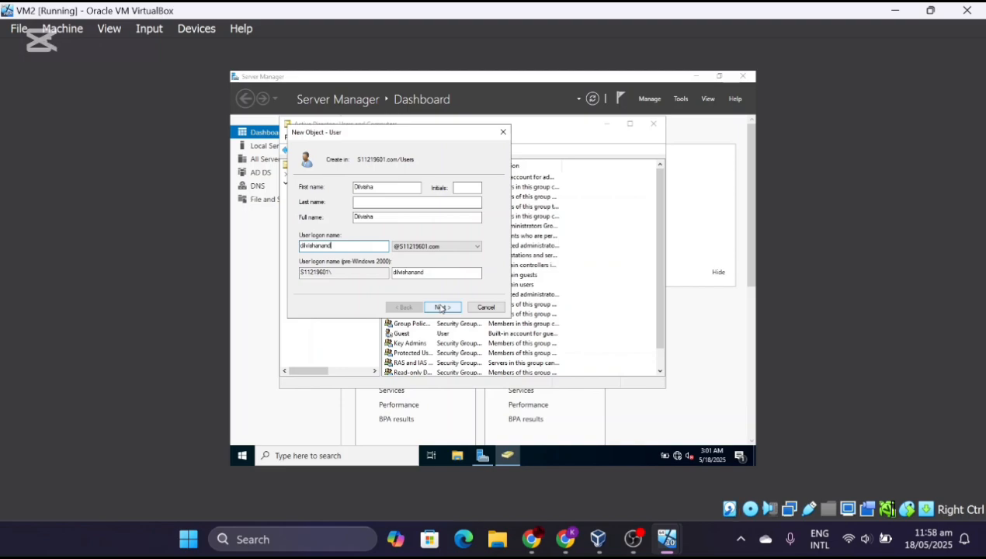
- Enter the new user's password and type it again to confirm
left_click(441, 308)
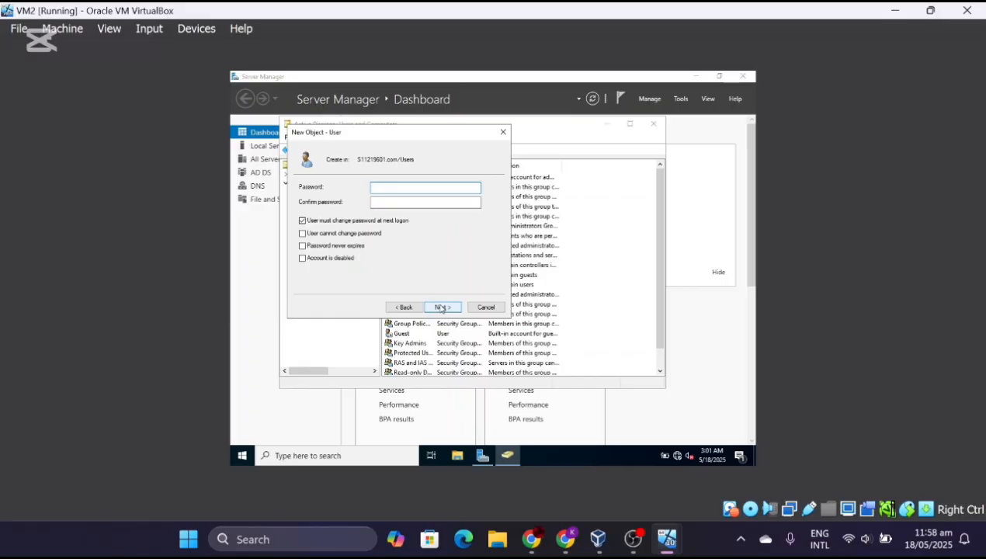
key("Caps_Lock")
type("••••••")
key("Caps_Lock")
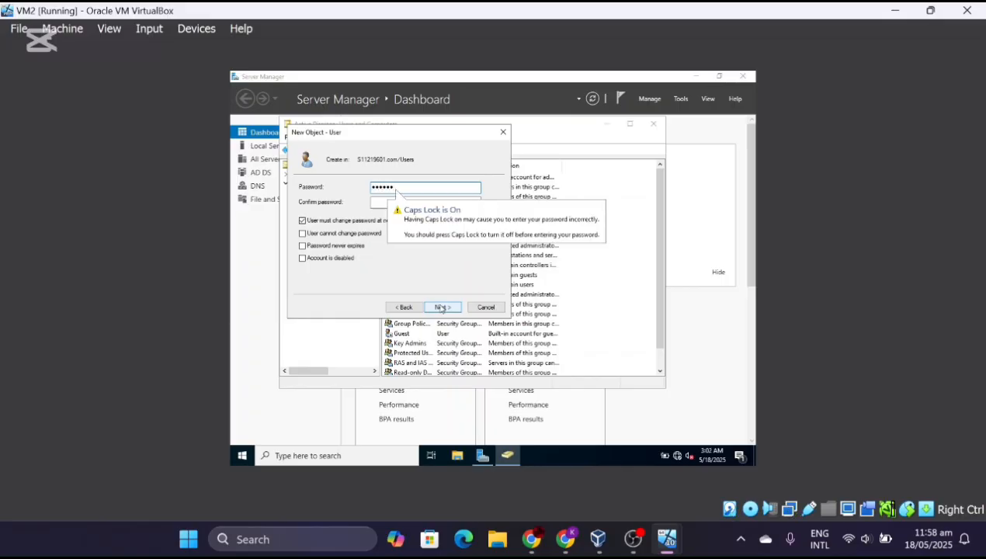
type("••")
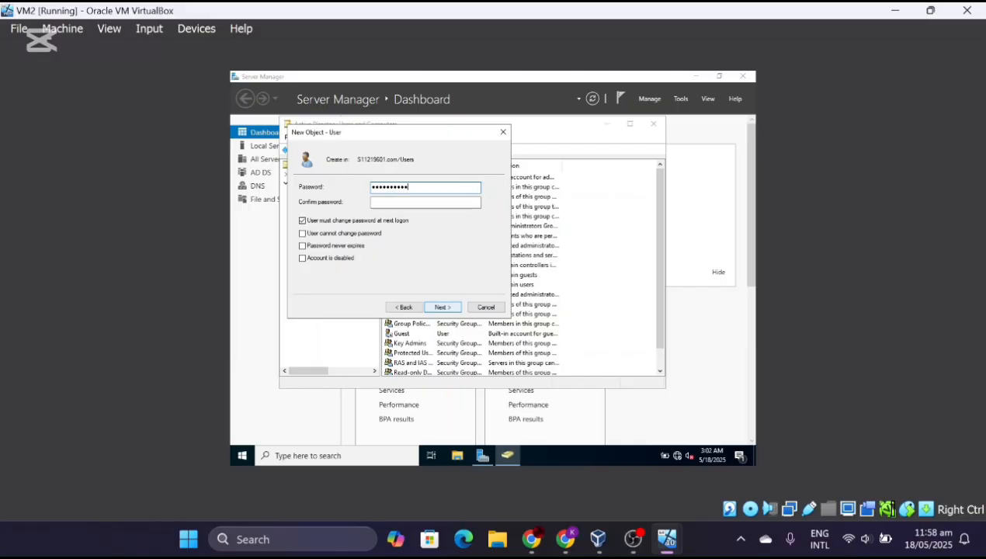
left_click(436, 205)
type("•")
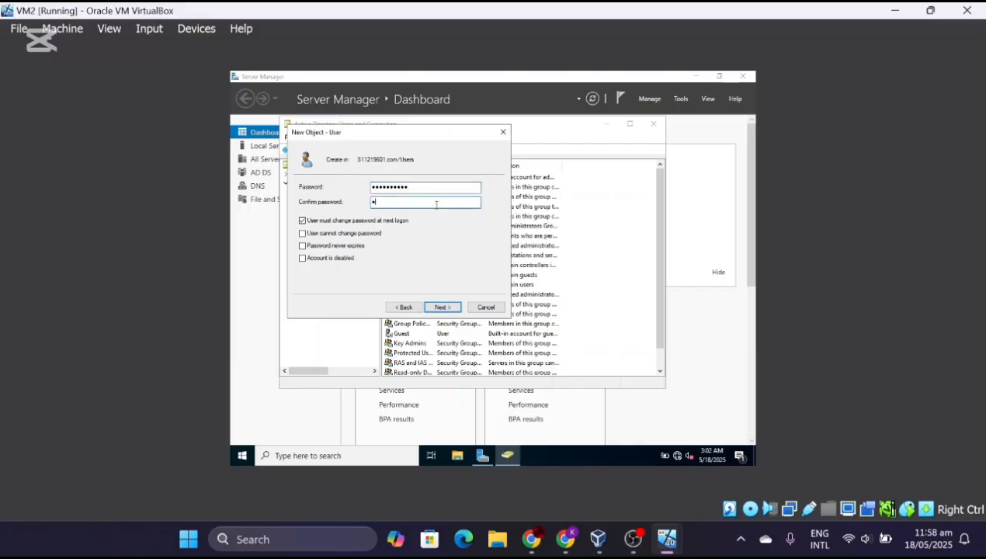
type("•••••••")
- Set the password to never expire and finish creating the domain user
left_click(303, 247)
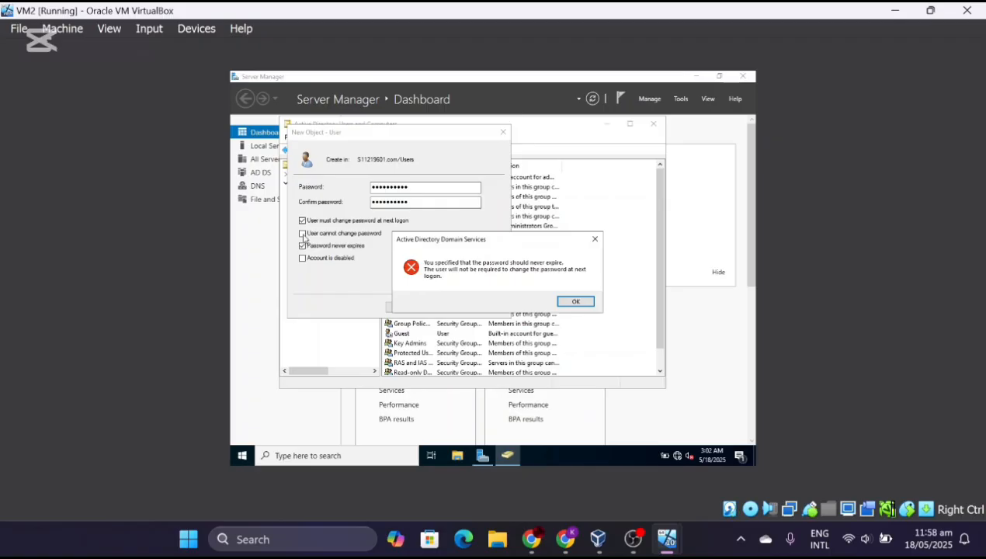
left_click(575, 301)
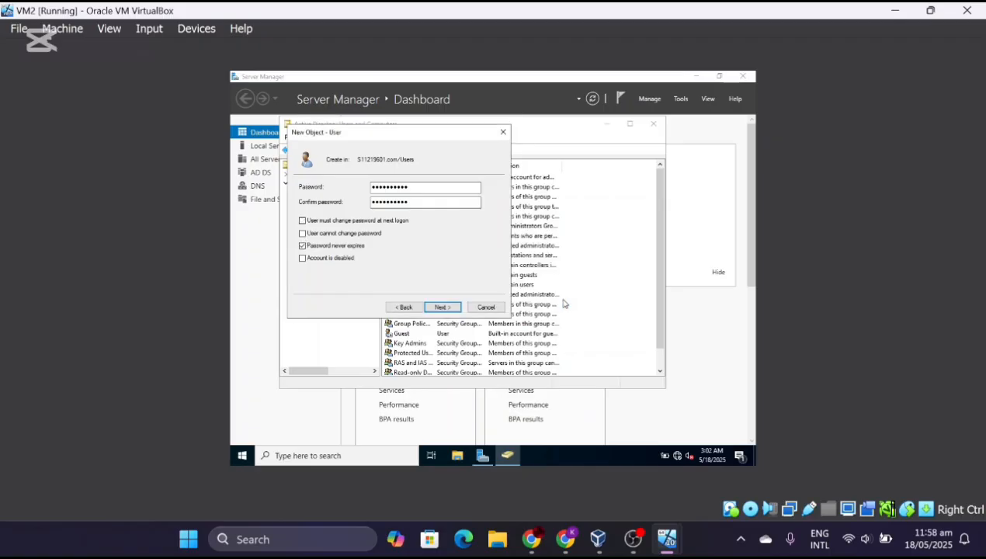
left_click(449, 308)
left_click(443, 307)
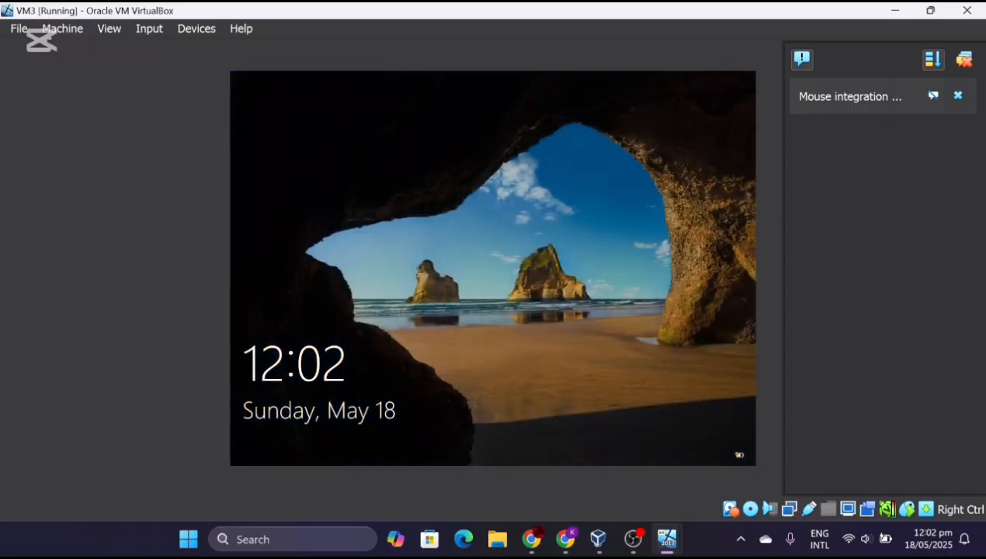
- Send Ctrl-Alt-Del to VM3 from the Input menu to reach the sign-in screen
left_click(167, 29)
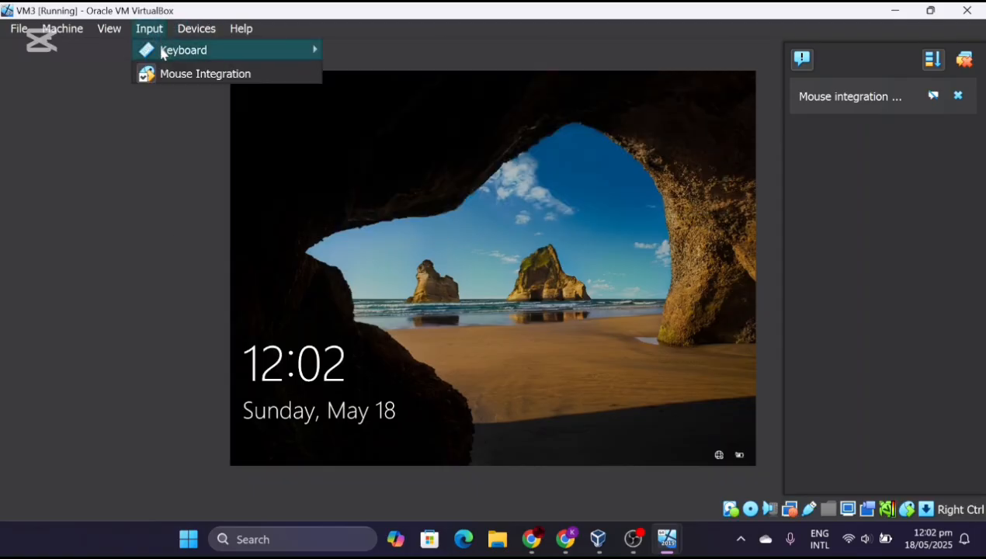
mouse_move(163, 51)
left_click(367, 96)
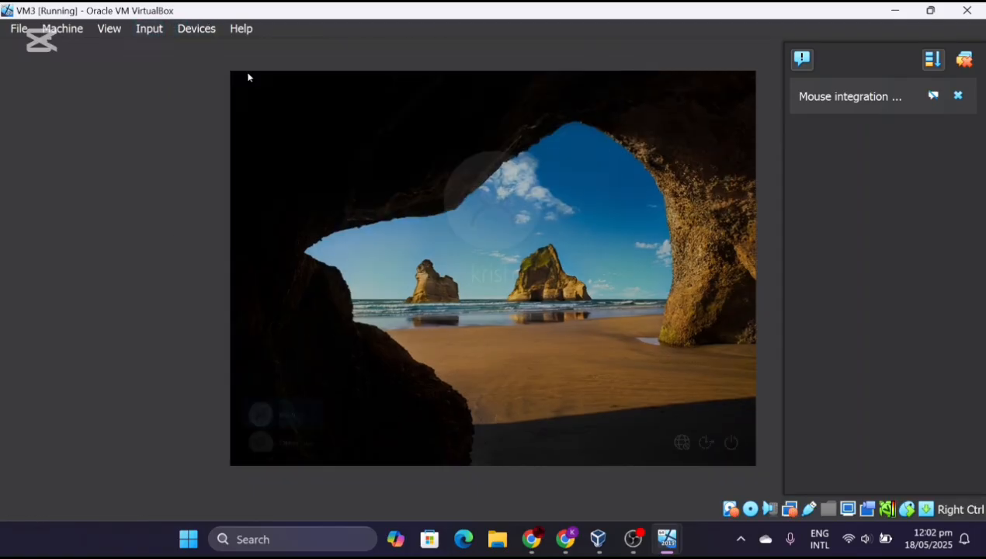
type("k")
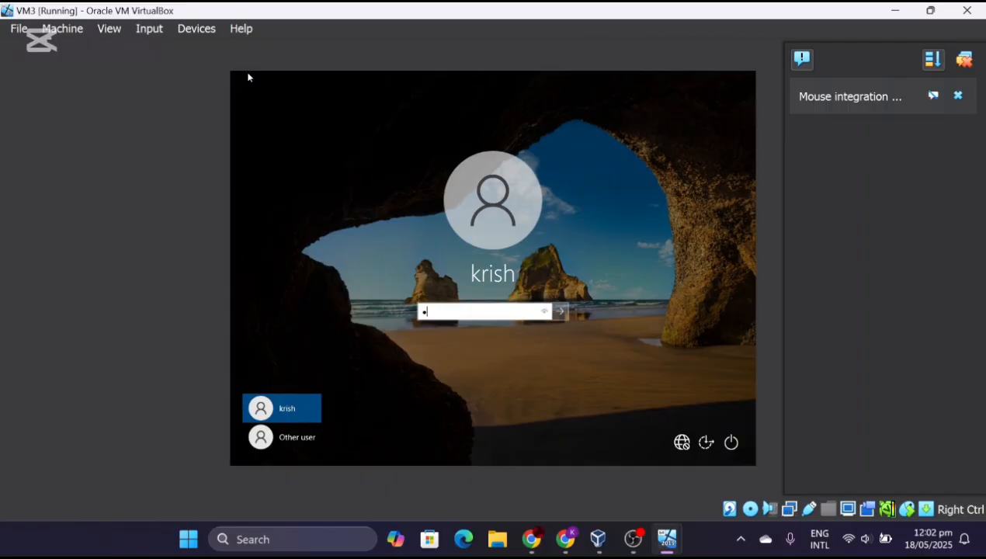
key("BackSpace")
- Sign in as Other user with the new domain account's user name and password
left_click(294, 437)
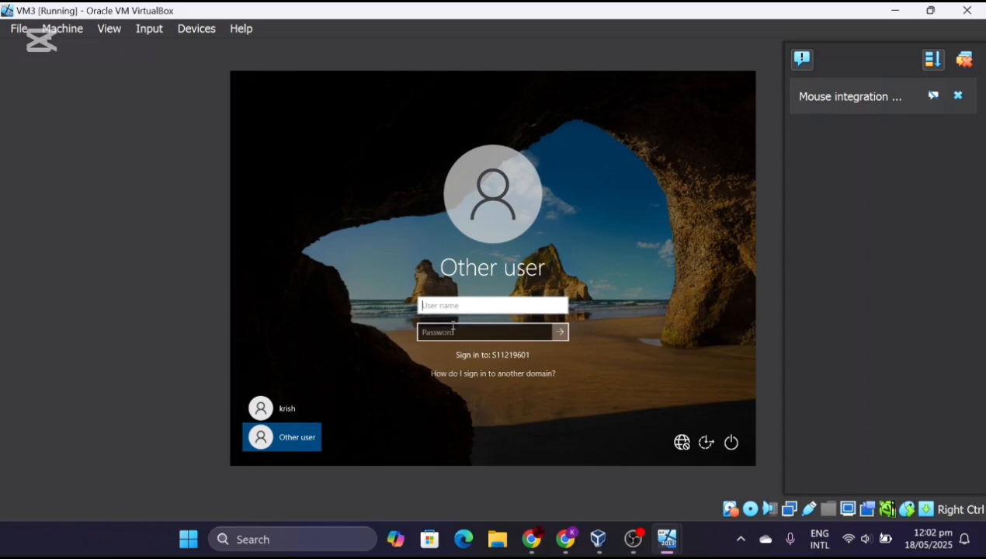
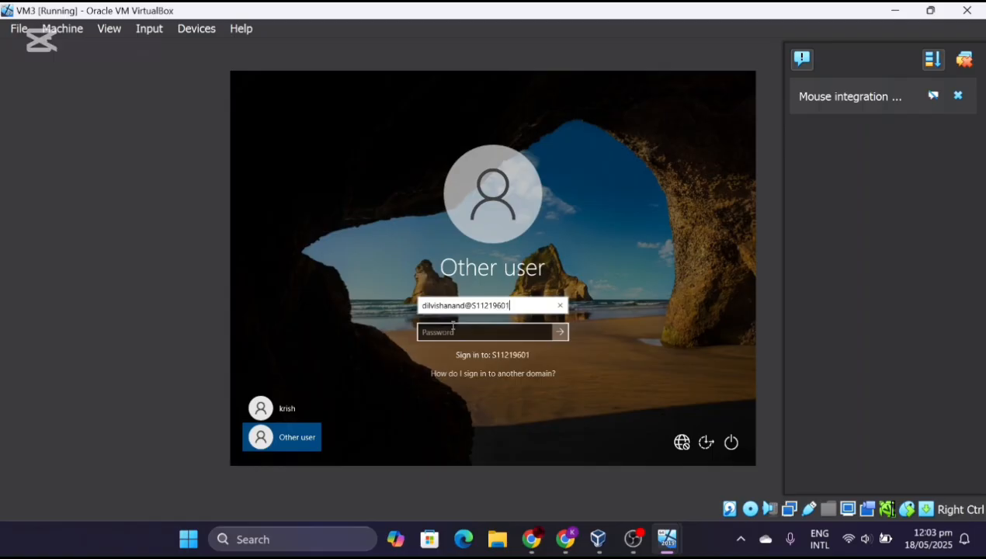
left_click(441, 333)
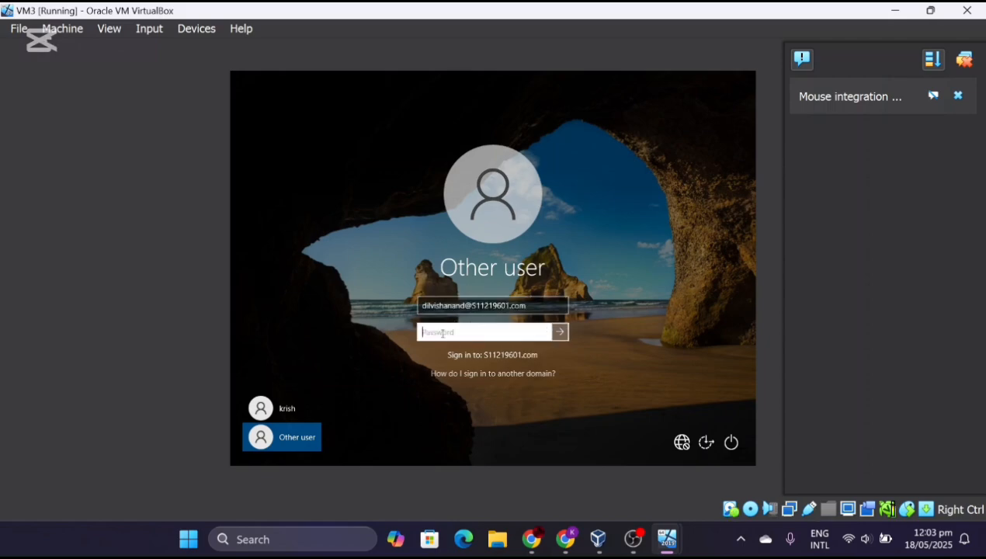
type("•••••••")
key("Caps_Lock")
type("••")
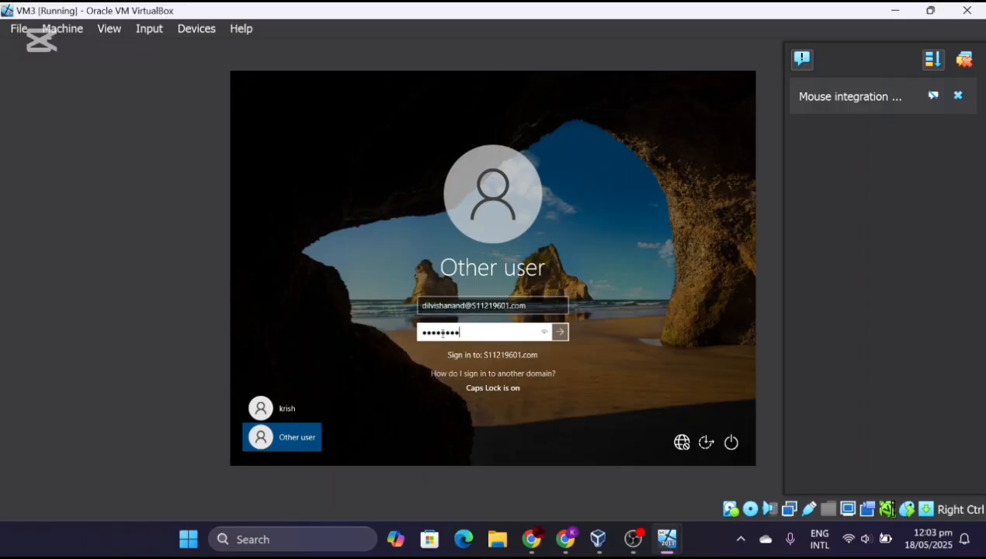
type("••")
key("Return")
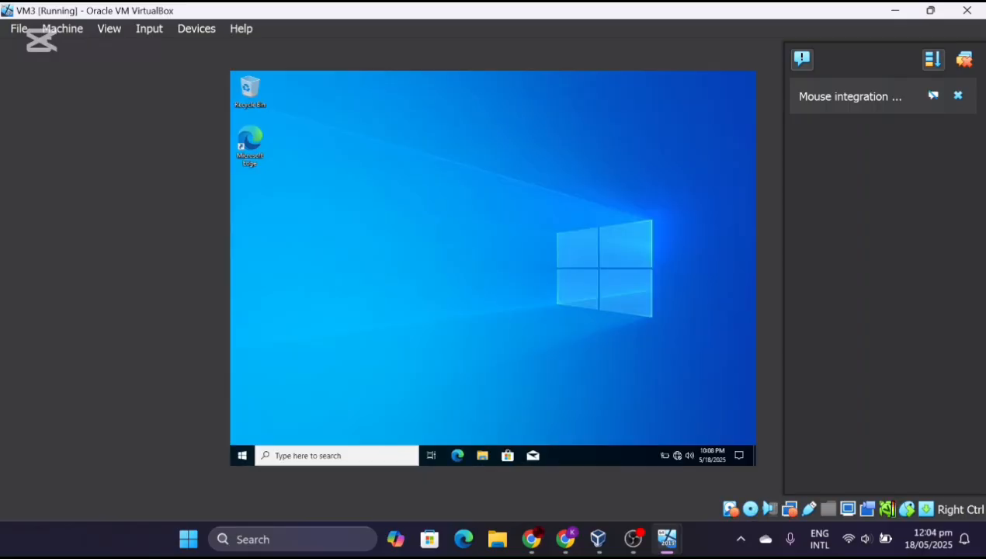
- Minimize VM3 and open VM2's New Volume (P:) drive from This PC
left_click_drag(766, 9, 771, 29)
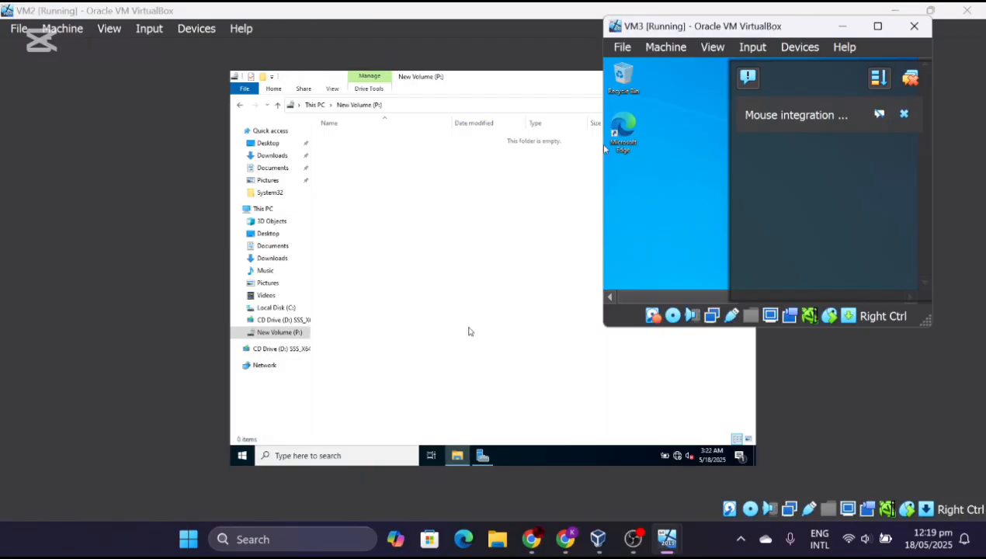
left_click(843, 27)
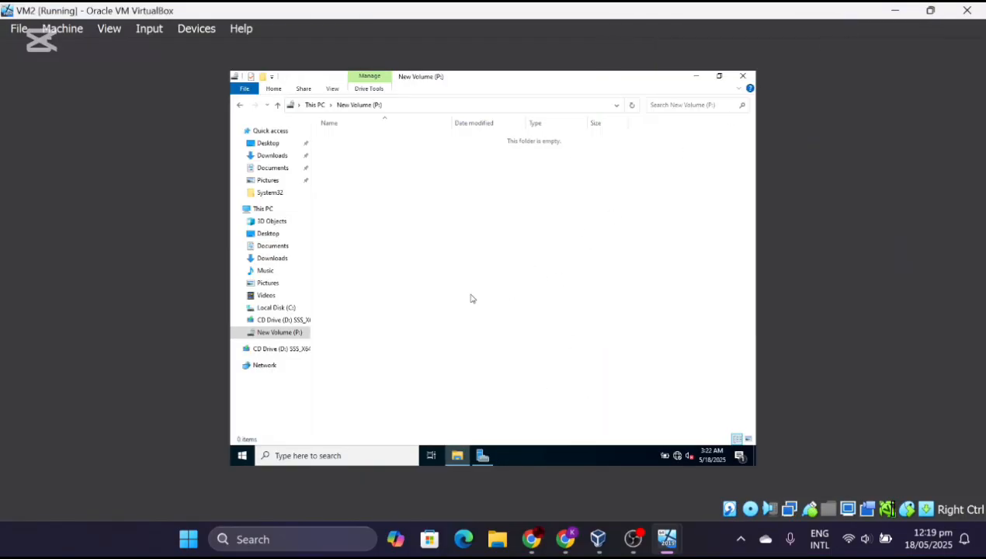
left_click(264, 209)
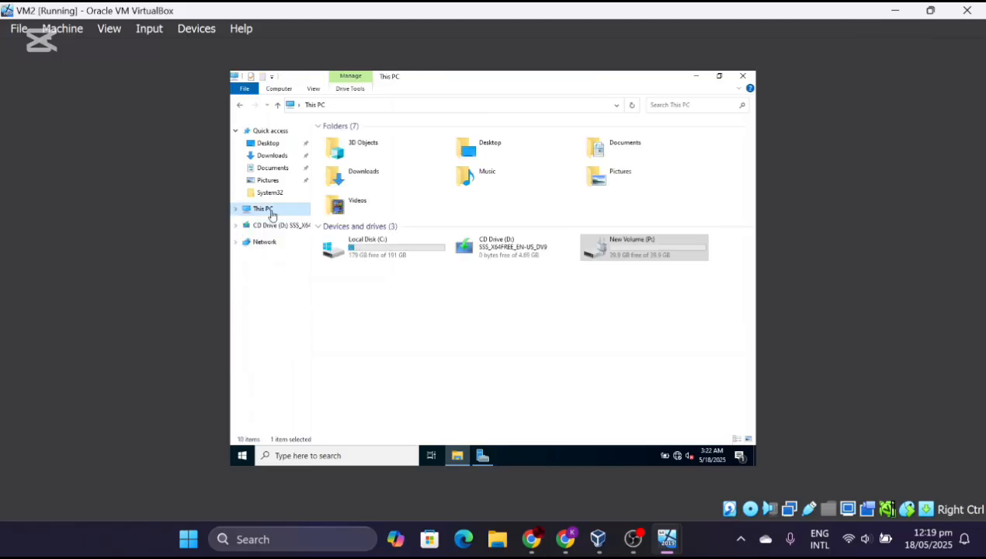
double_click(655, 257)
- Create a new folder named RAID on the P: drive
right_click(445, 186)
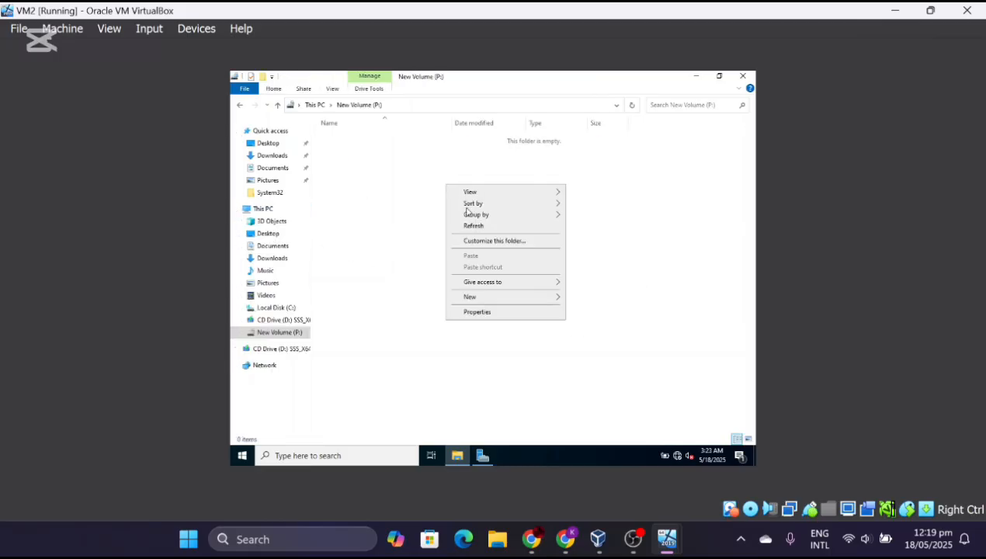
mouse_move(501, 297)
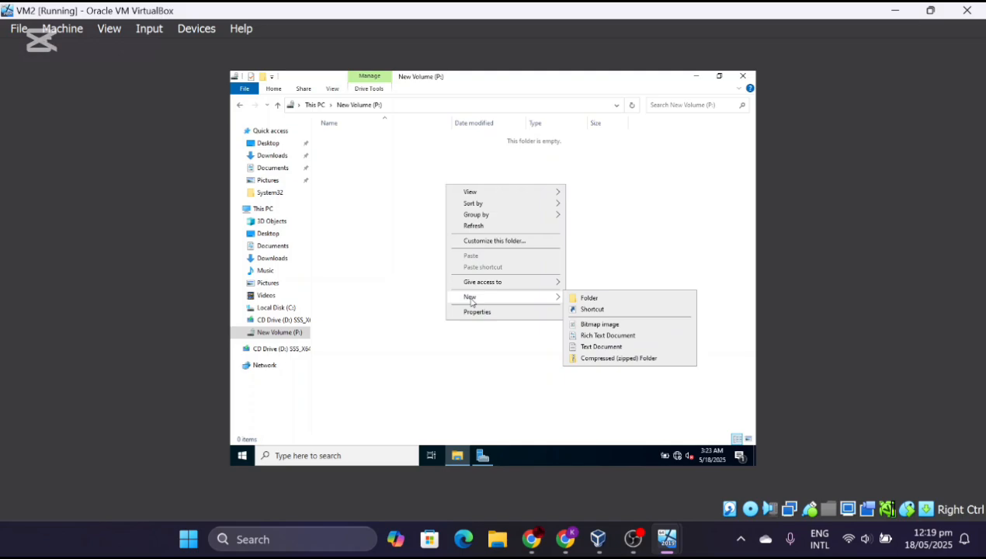
left_click(590, 298)
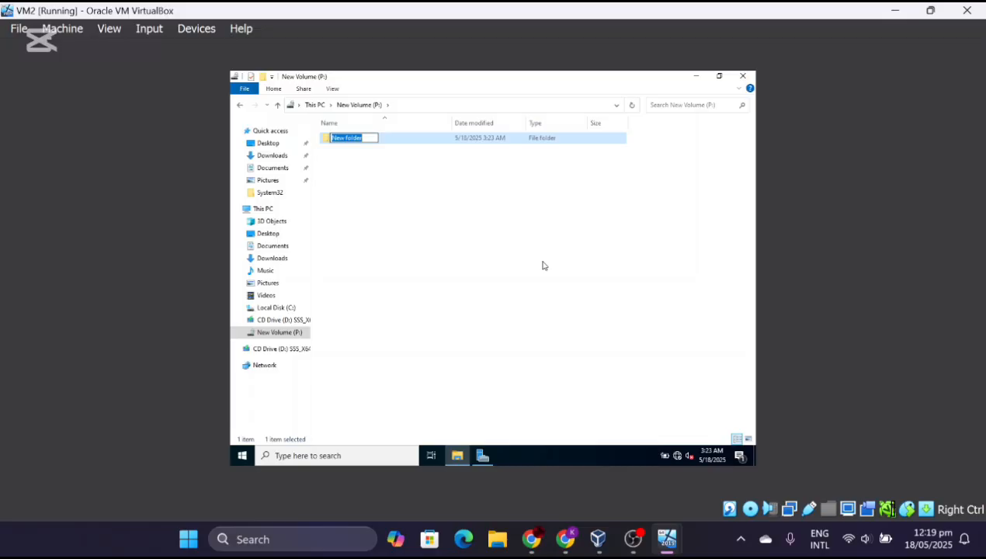
type("R")
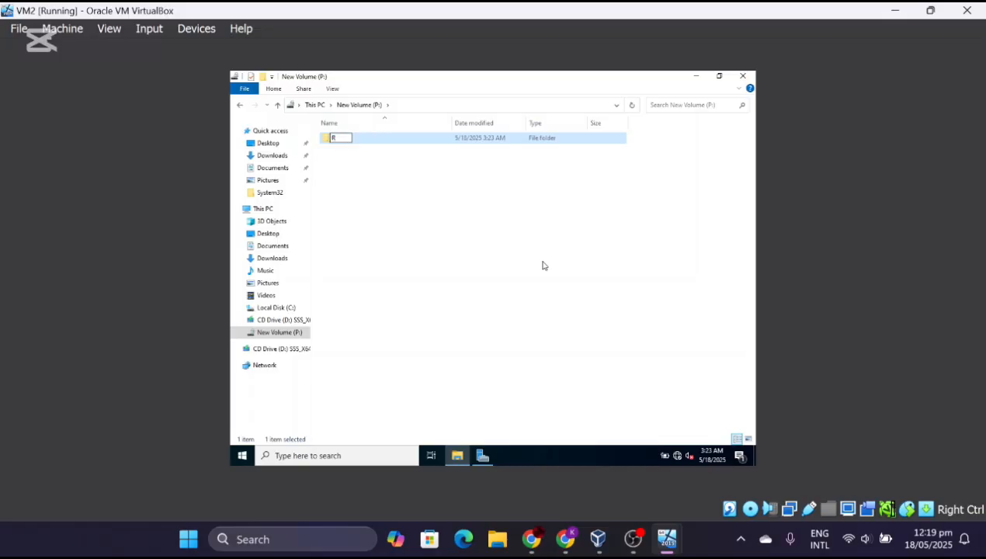
type("AID")
key("Return")
left_click(538, 267)
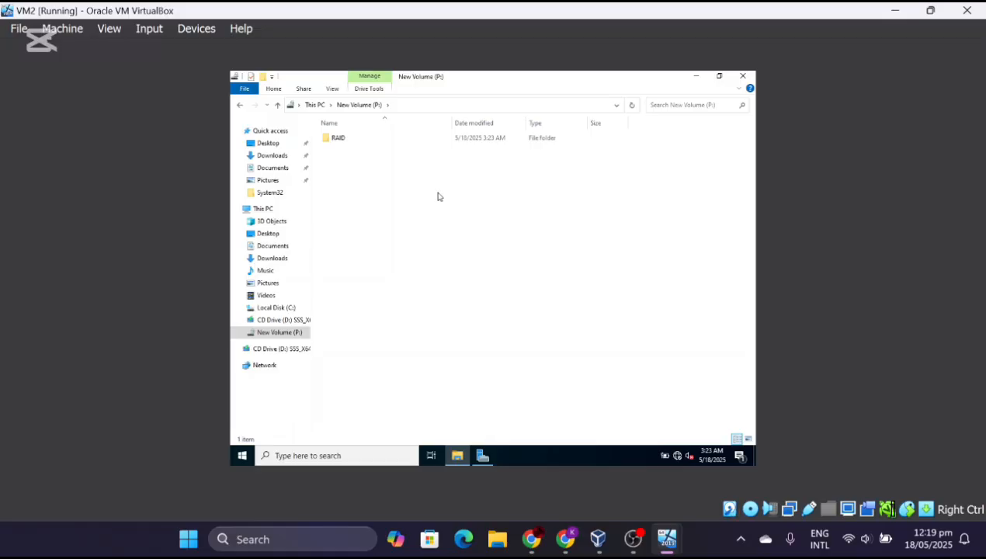
- Open the RAID folder's Properties and its Advanced Sharing settings
right_click(343, 142)
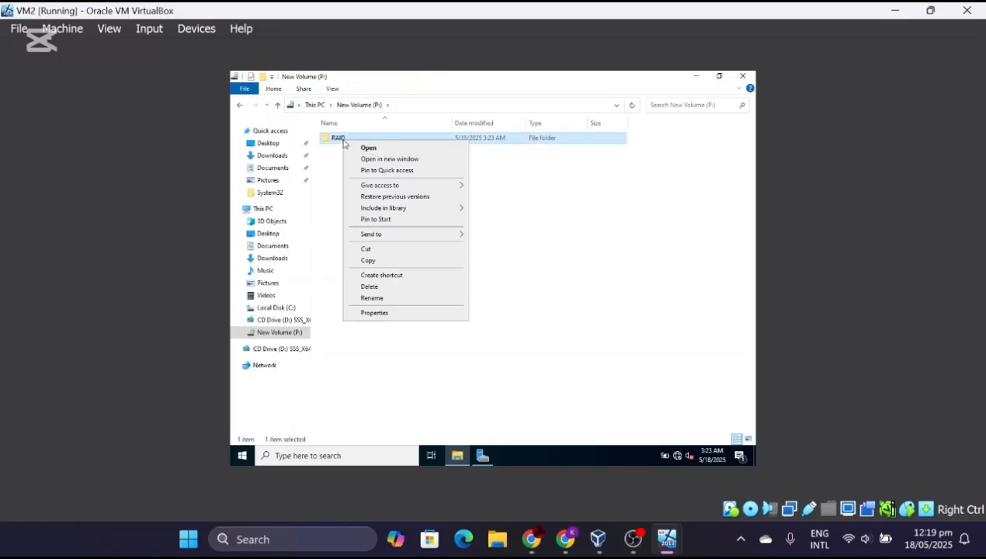
left_click(366, 313)
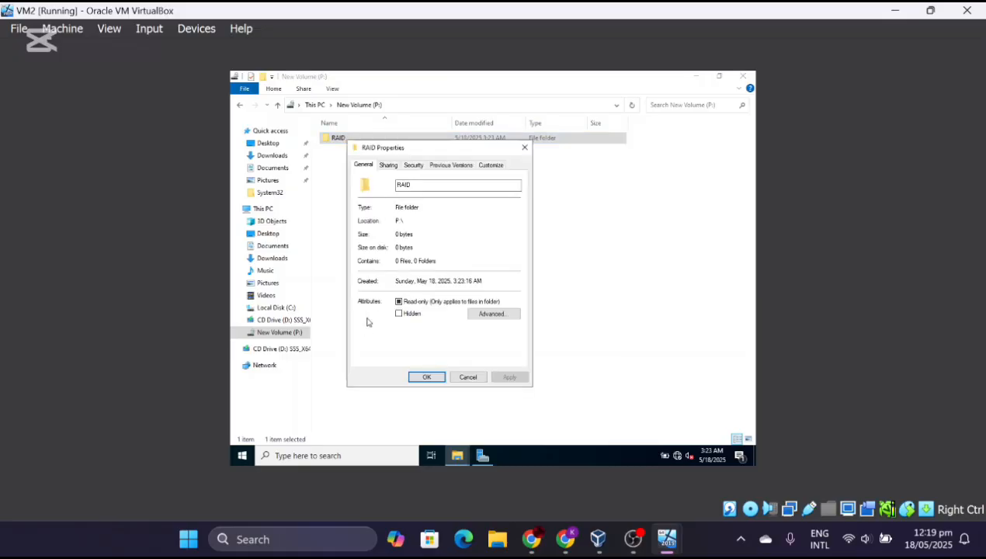
left_click(418, 187)
type("5")
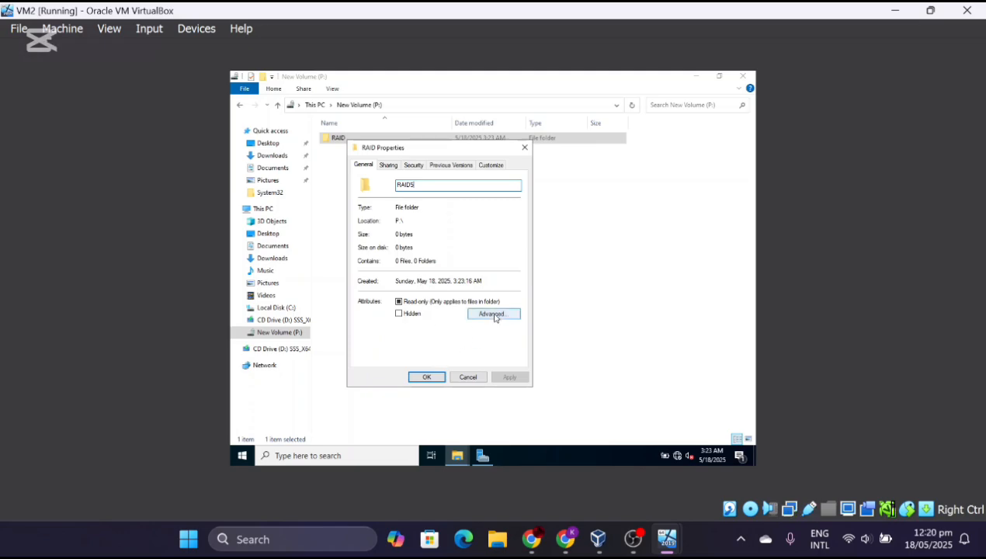
left_click(390, 166)
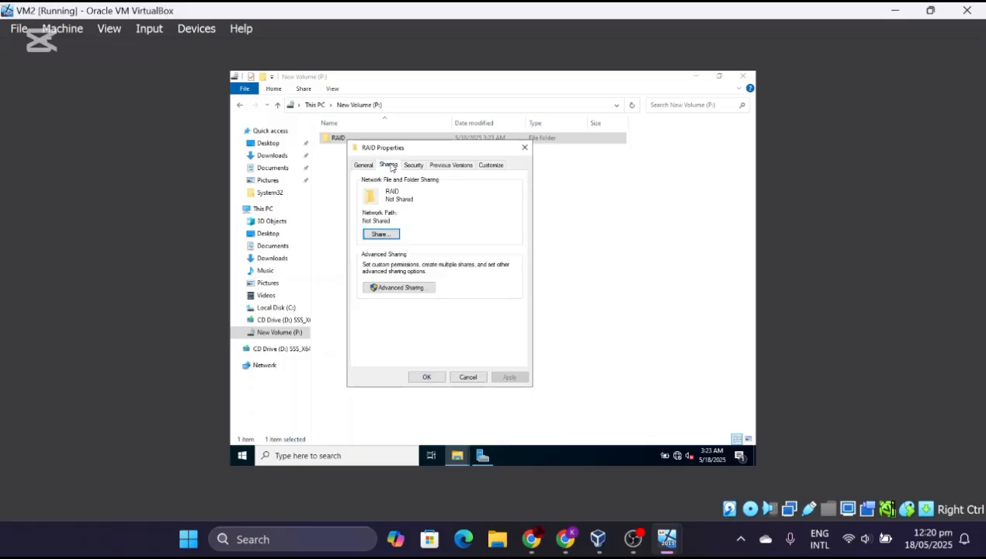
left_click(394, 292)
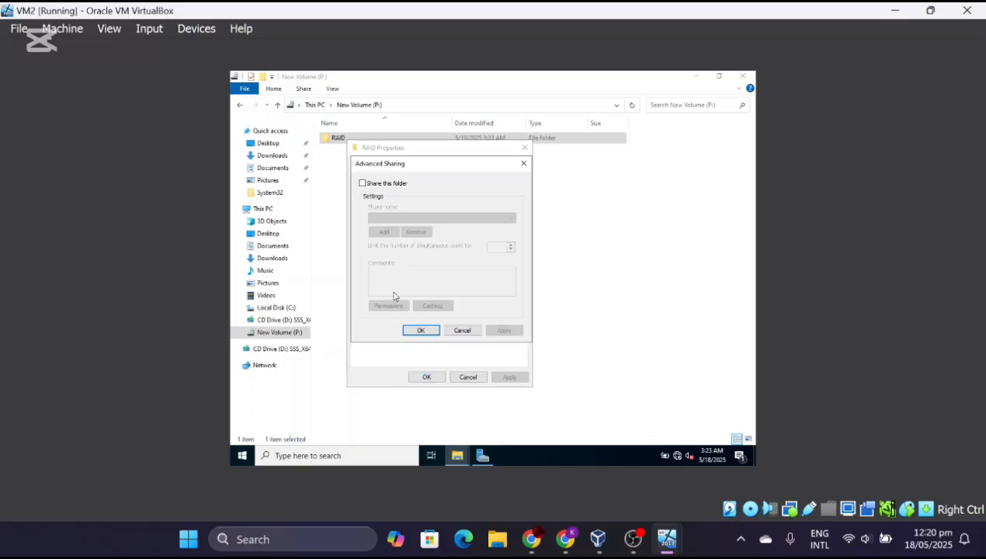
- Turn on Share this folder and set the share name to RAID5
left_click(363, 184)
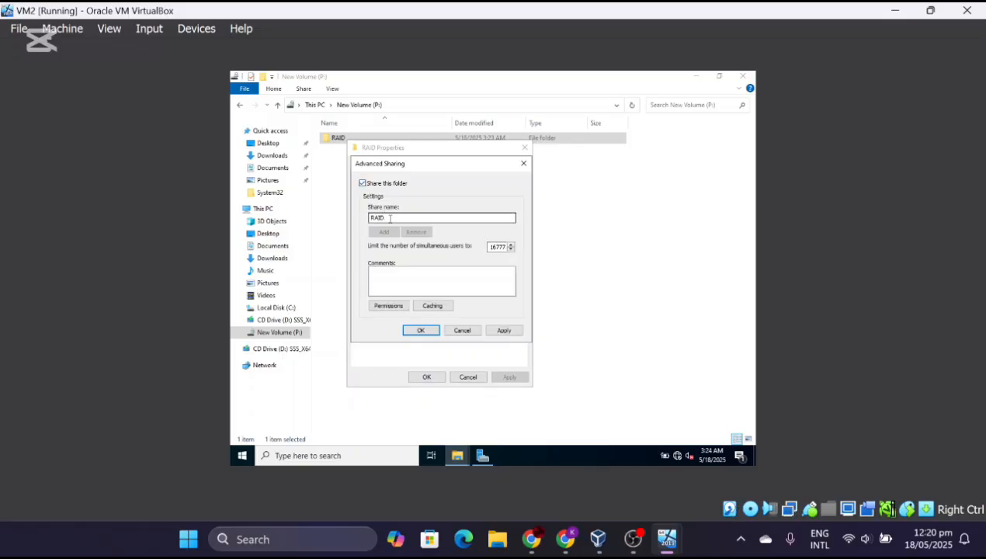
left_click(390, 219)
type("$")
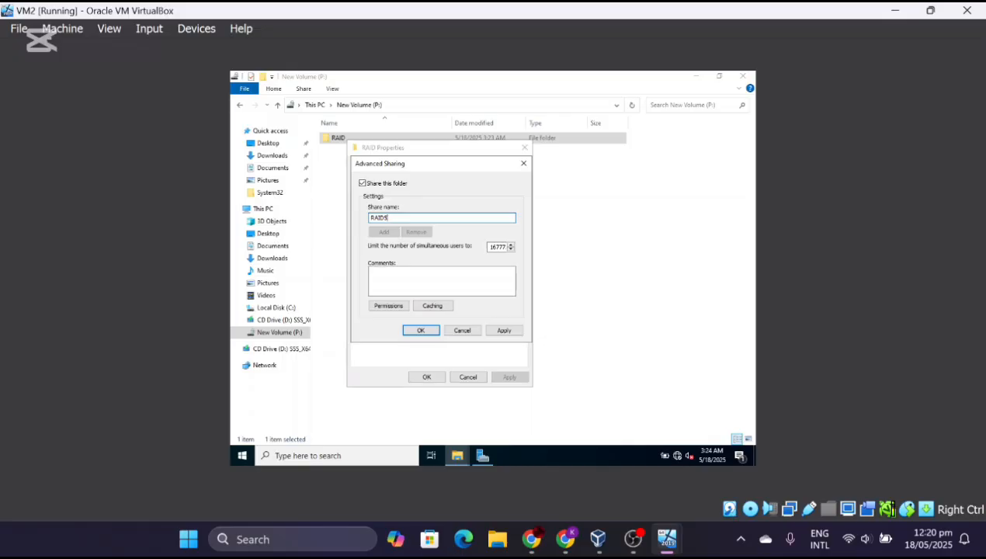
left_click(433, 329)
- Add the first domain user to the RAID5 share permissions with Full Control allowed
left_click(396, 306)
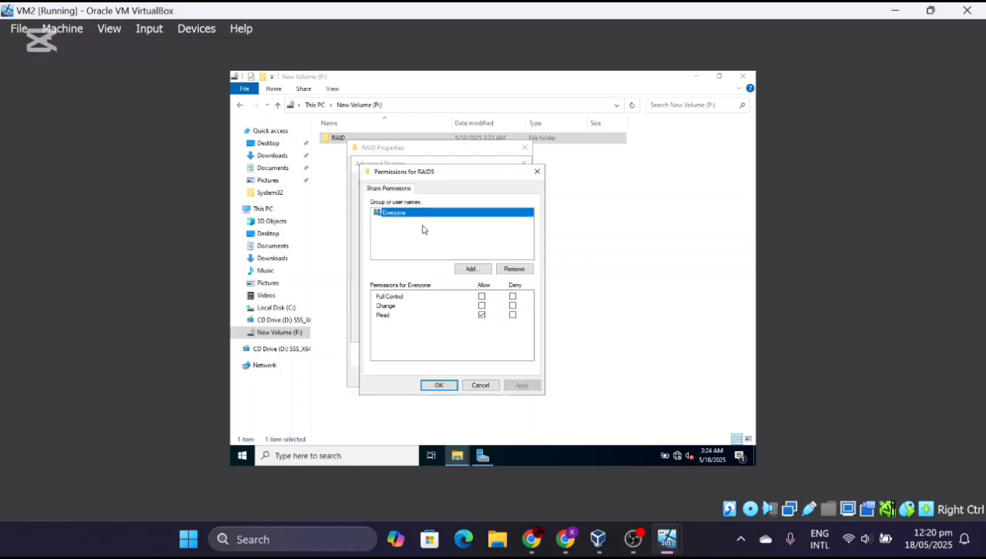
left_click(476, 270)
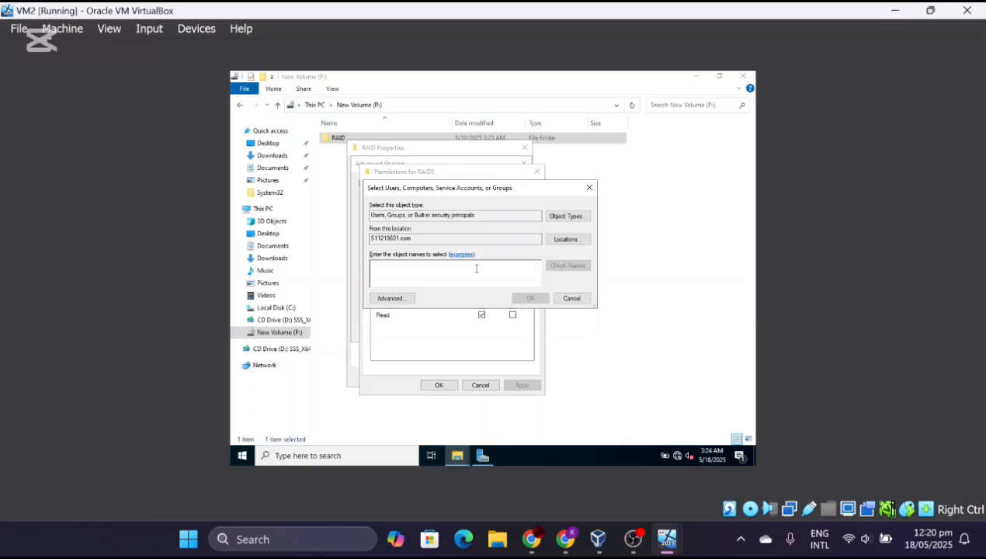
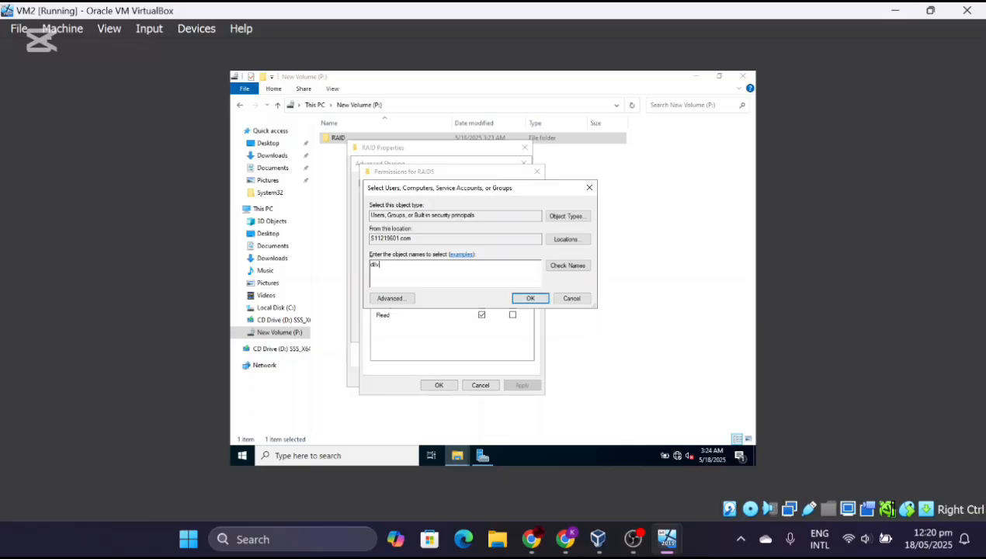
key("Return")
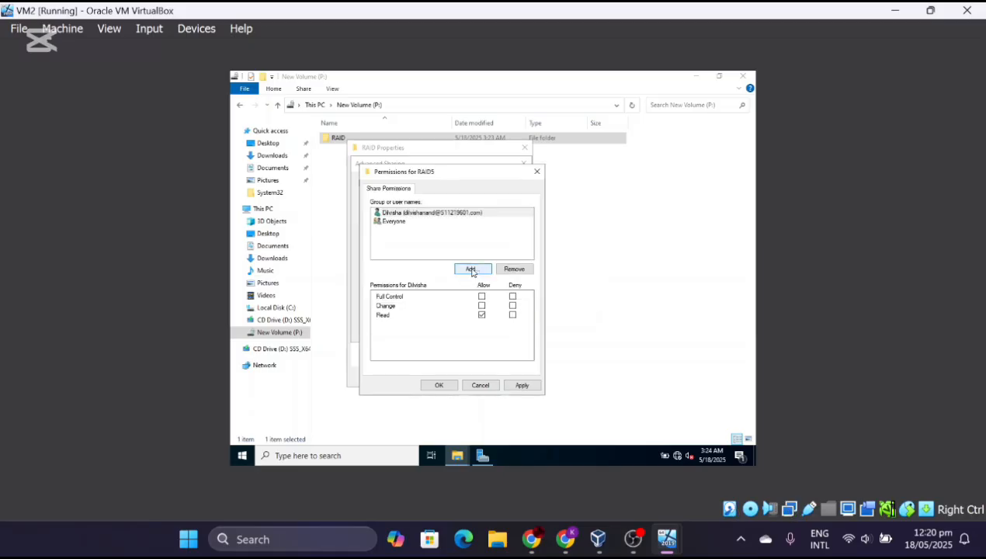
left_click(414, 214)
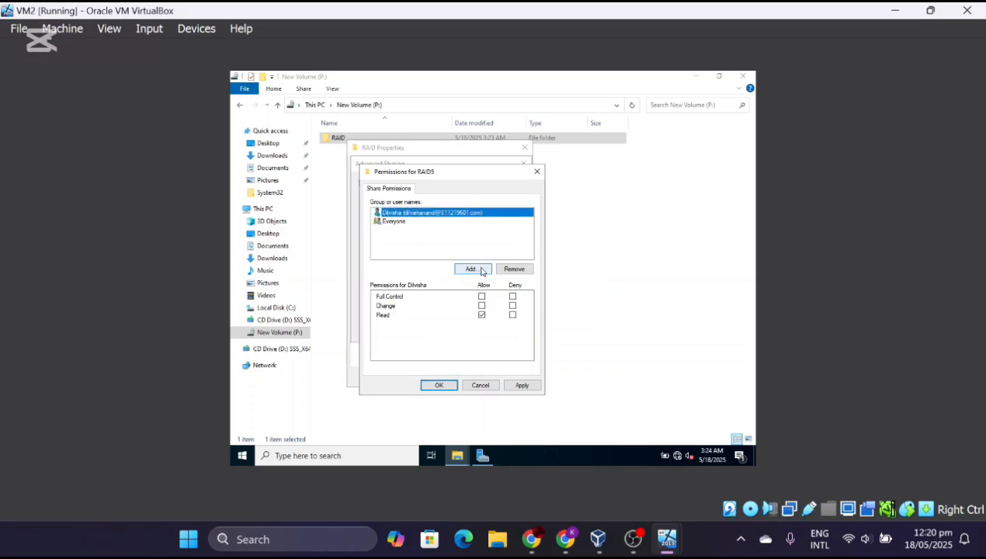
left_click(480, 268)
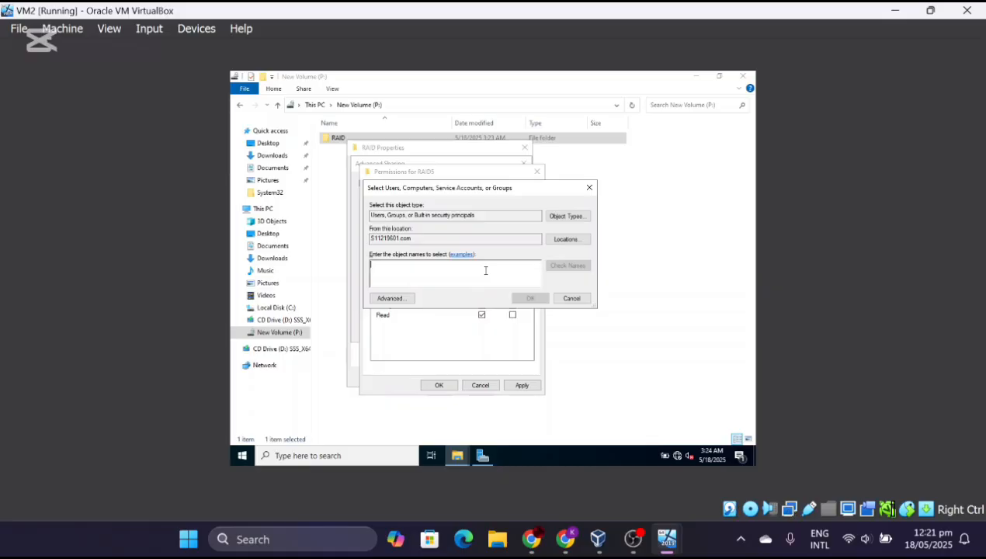
left_click(584, 299)
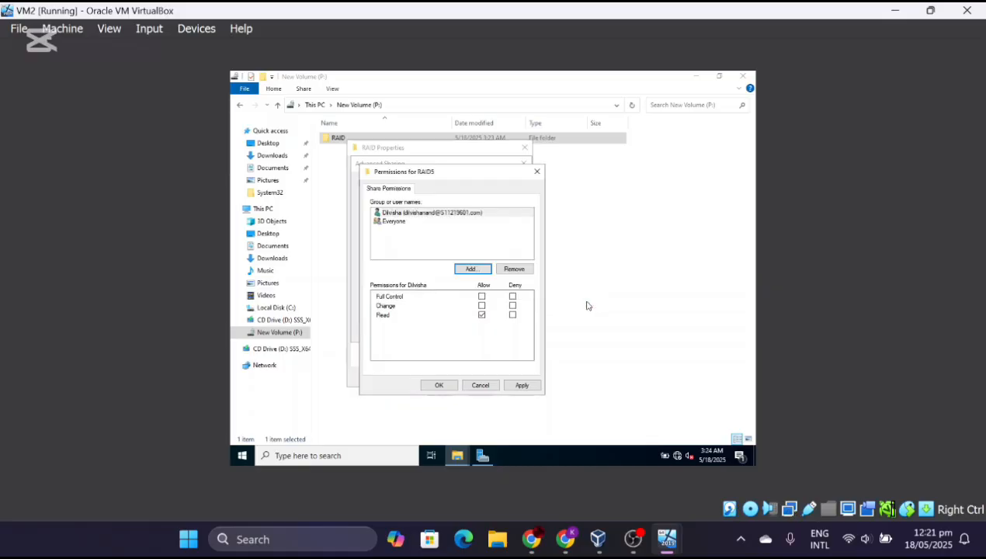
left_click(433, 215)
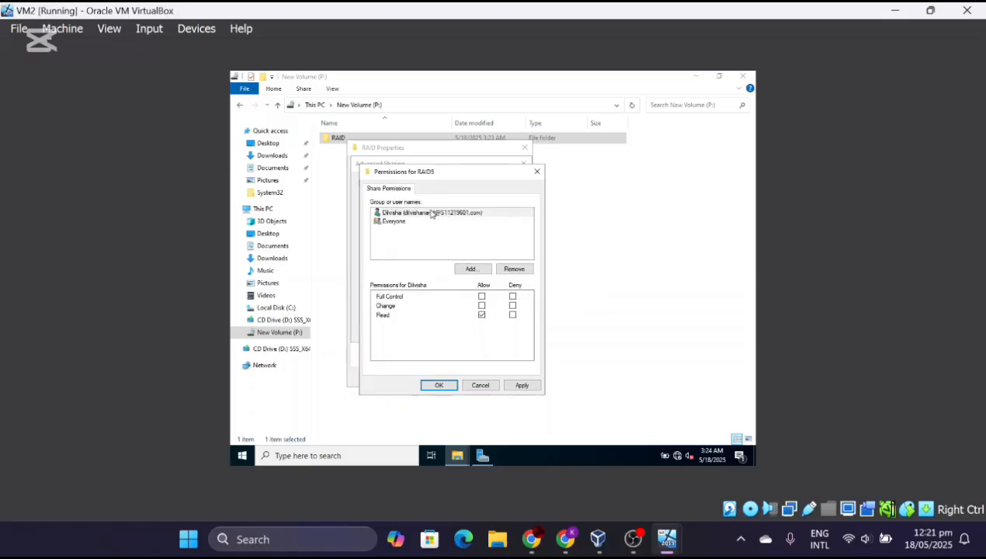
left_click(482, 297)
- Add the second domain user to the share permissions and grant Full Control
left_click(472, 267)
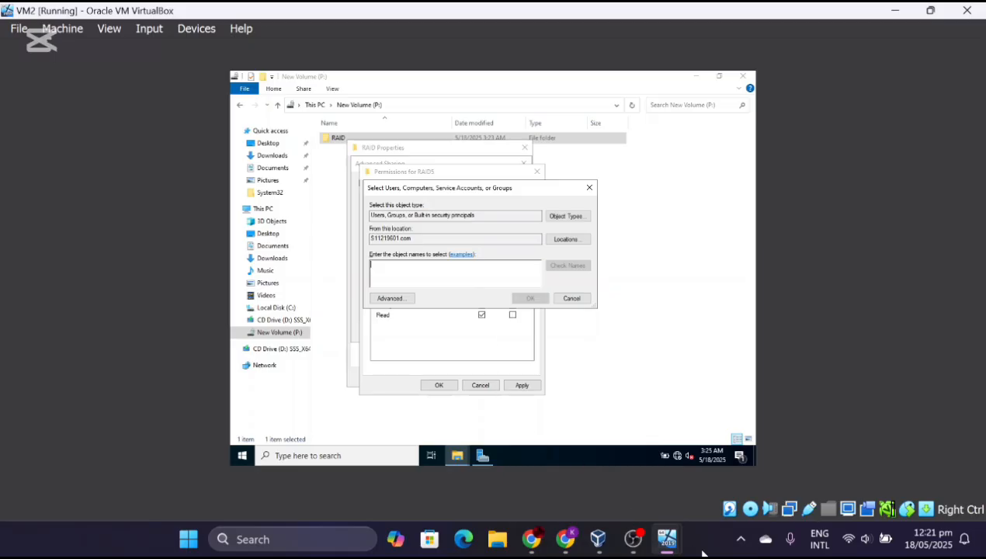
mouse_move(660, 537)
type("k")
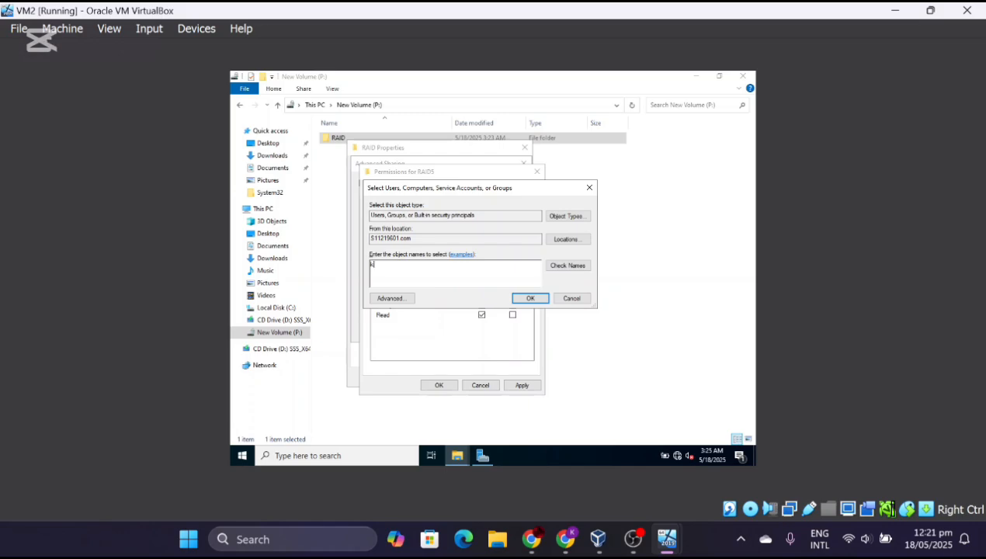
type("rish")
key("Return")
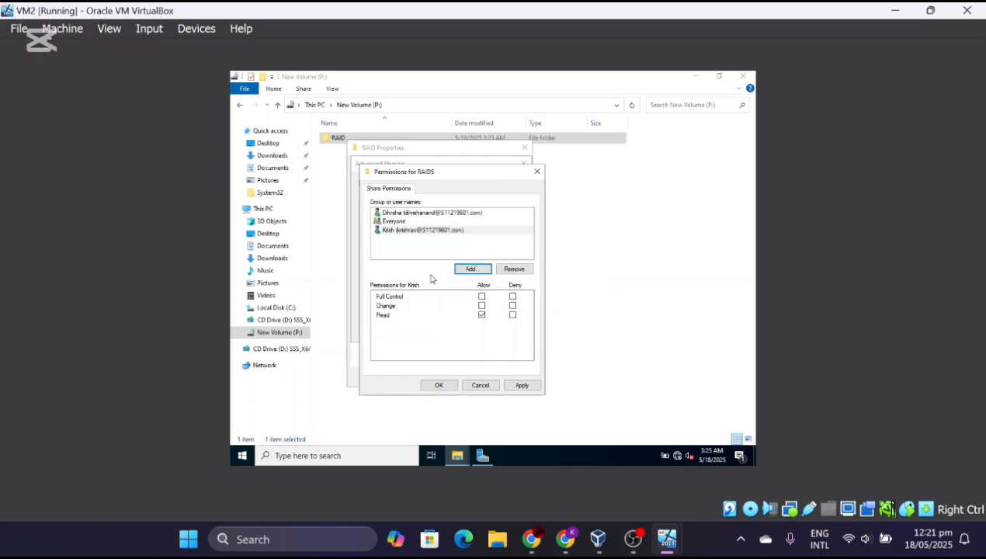
left_click(412, 233)
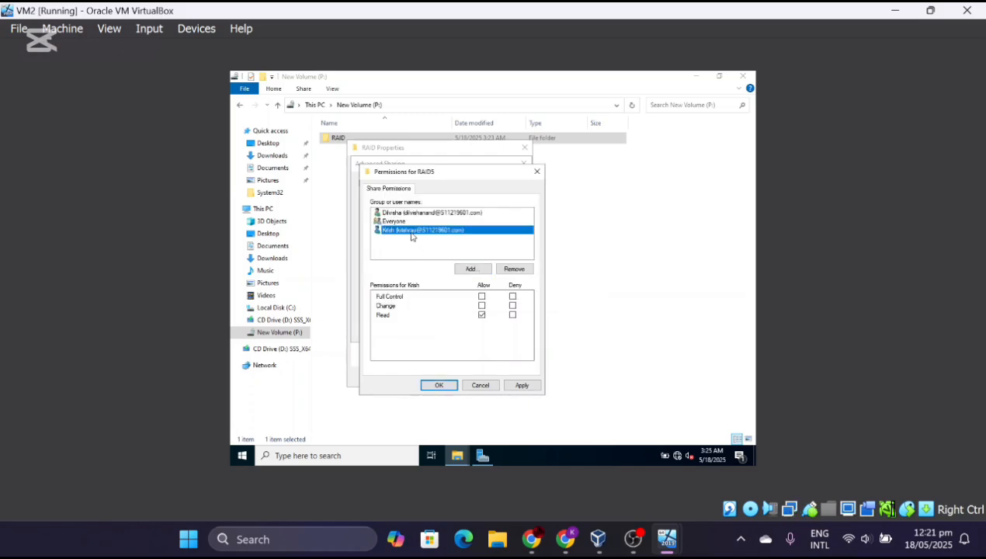
left_click(482, 297)
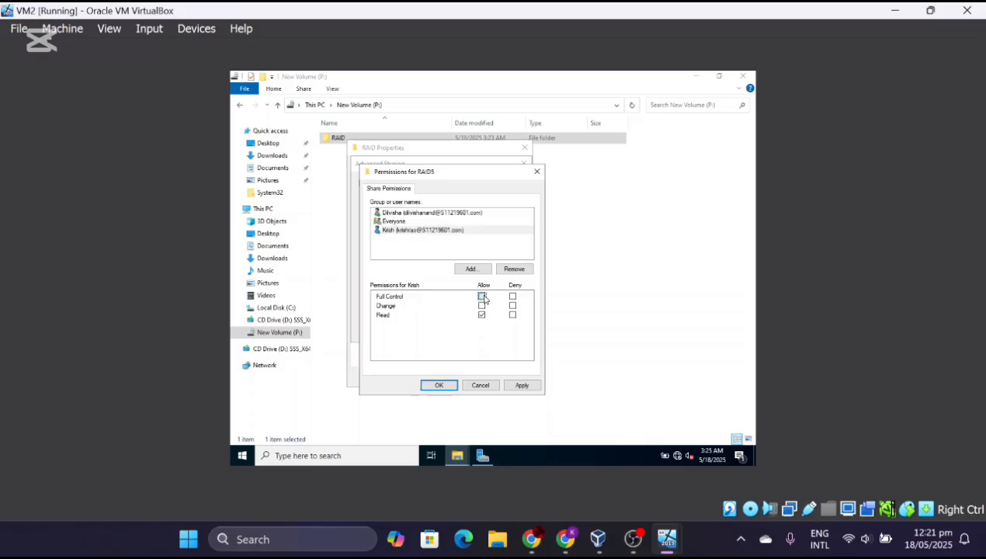
left_click(473, 269)
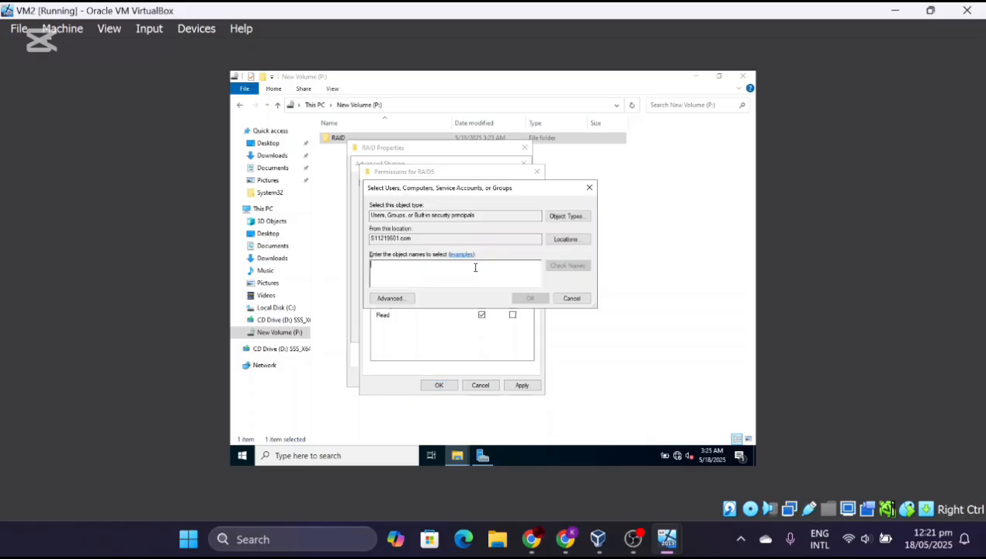
left_click(590, 189)
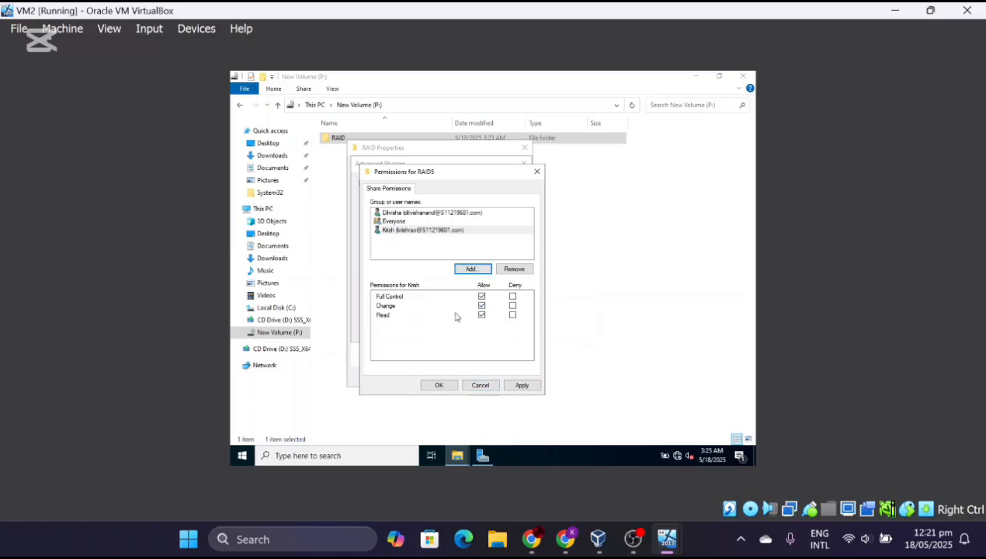
- Apply the share permissions and confirm the Advanced Sharing settings
left_click(523, 386)
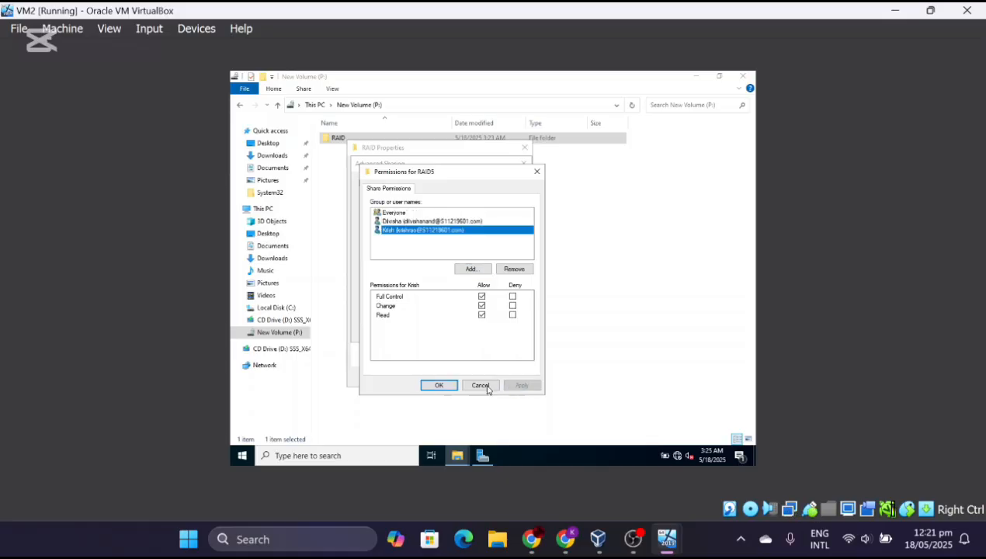
left_click(440, 386)
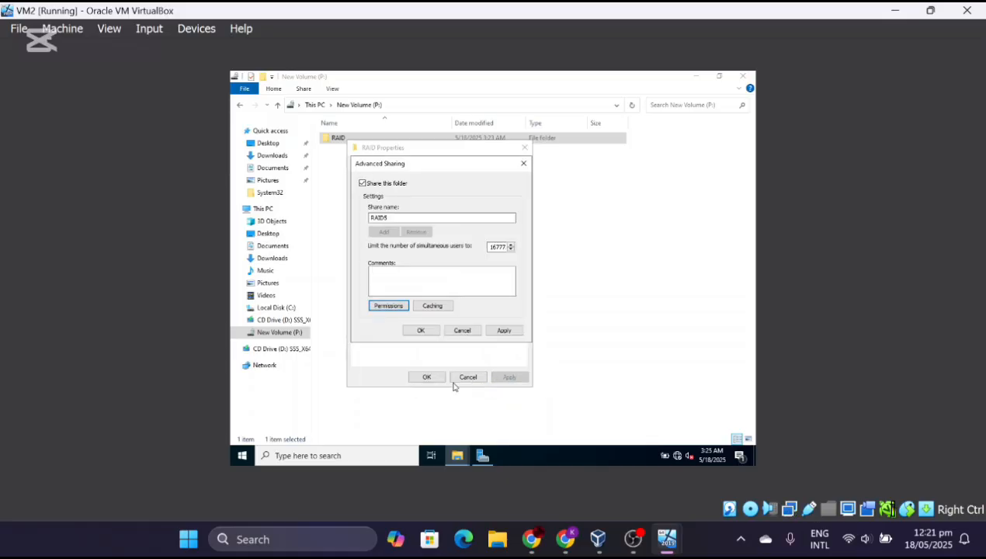
left_click(428, 379)
left_click(421, 331)
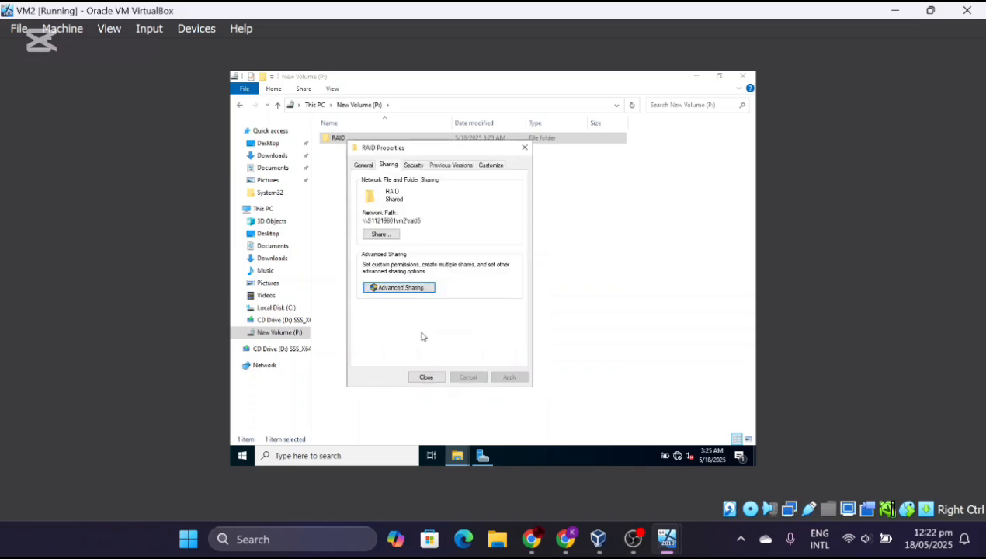
- Add the first domain user in the Share dialog with Read/Write permission
left_click(379, 235)
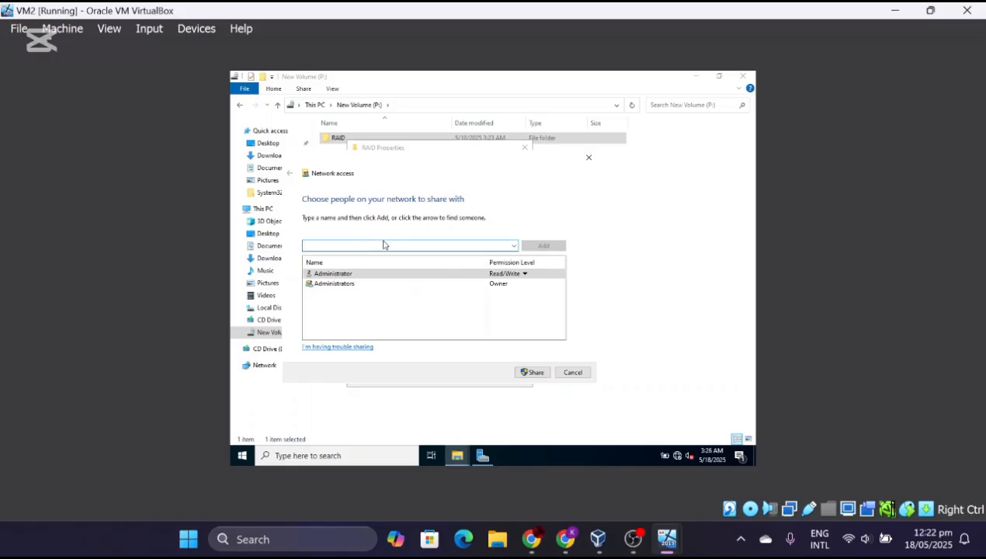
type("dil")
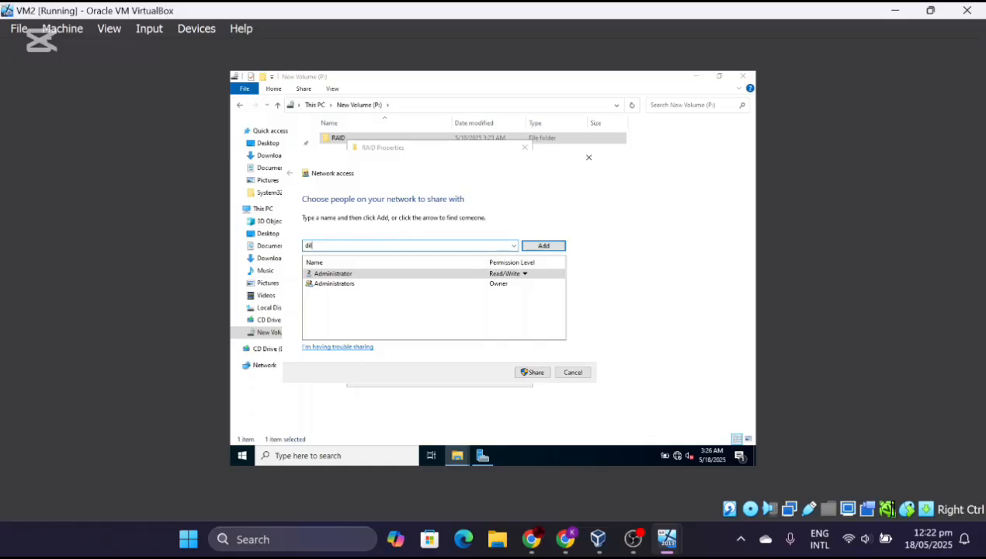
type("visha")
key("Return")
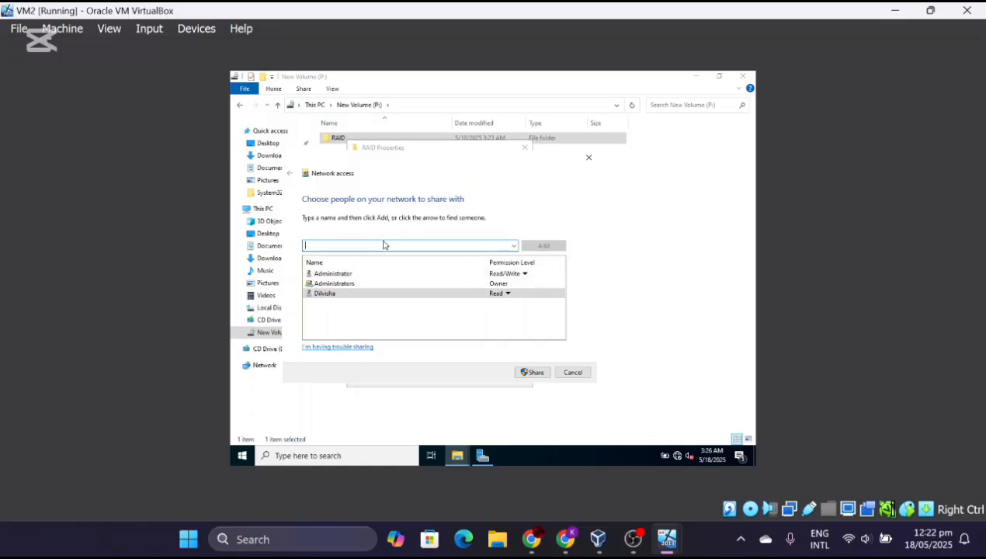
left_click(337, 295)
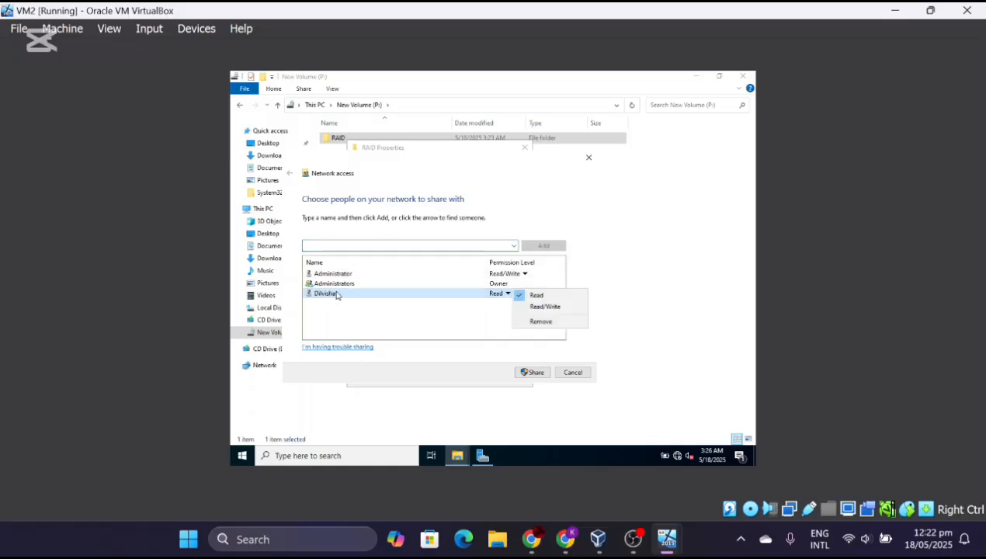
left_click(550, 308)
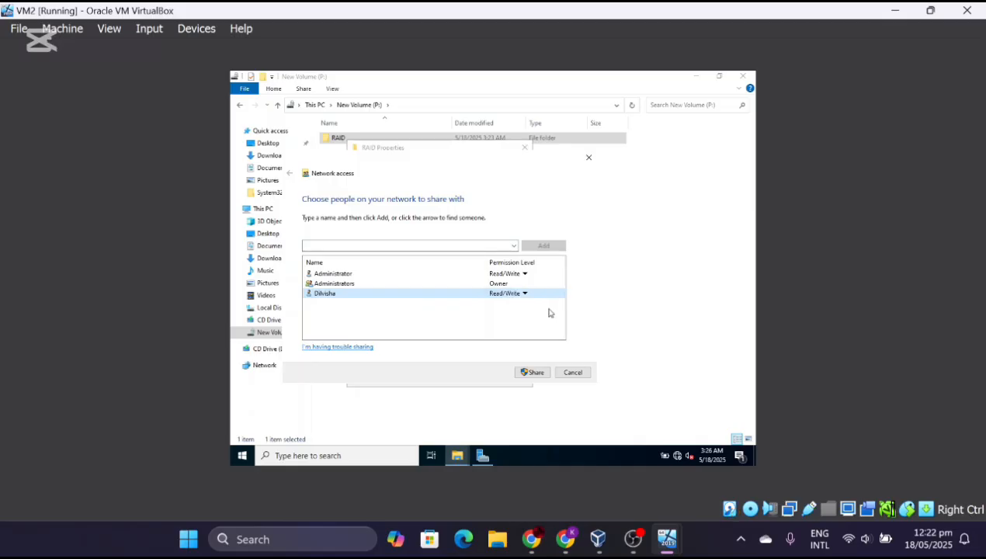
- Add the second domain user with Read/Write permission and share the folder
left_click(413, 248)
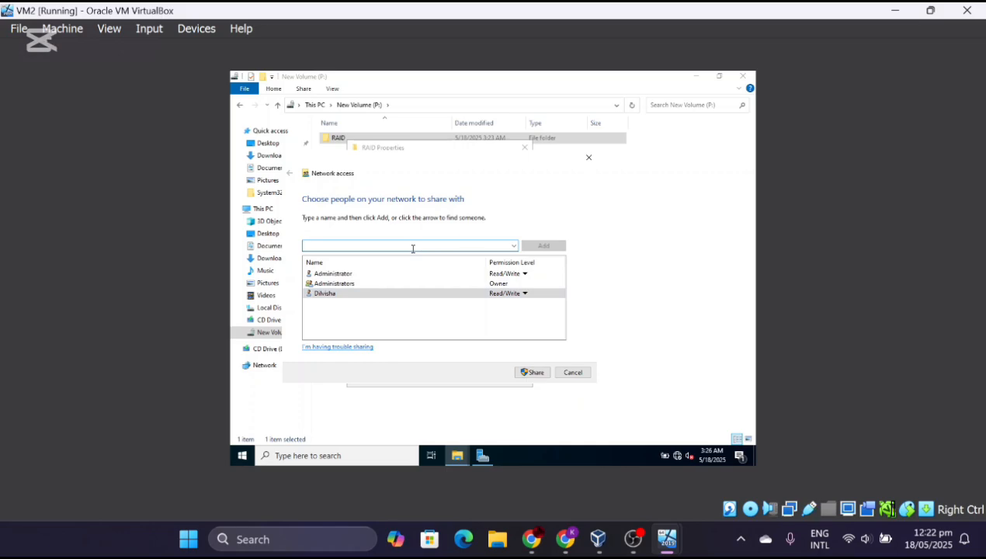
type("krish")
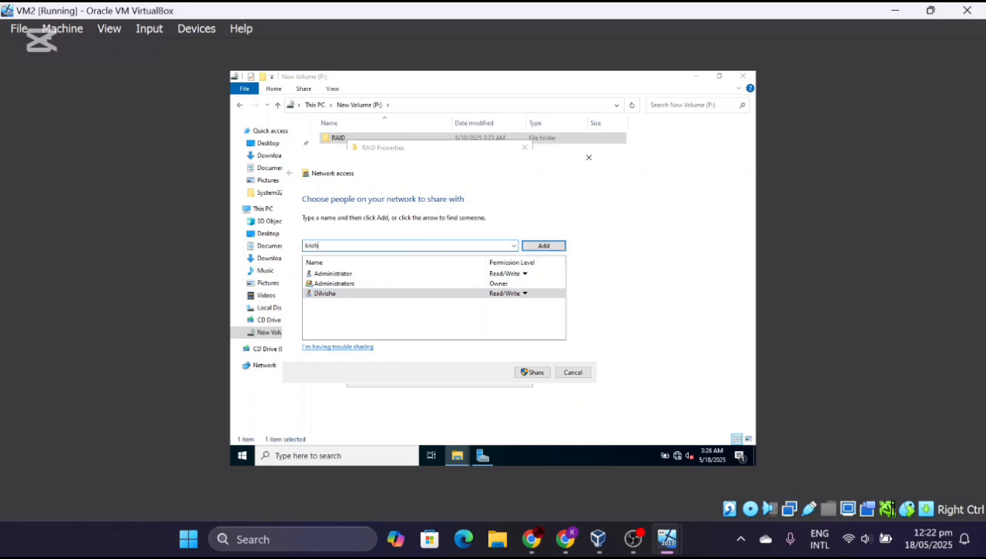
key("Return")
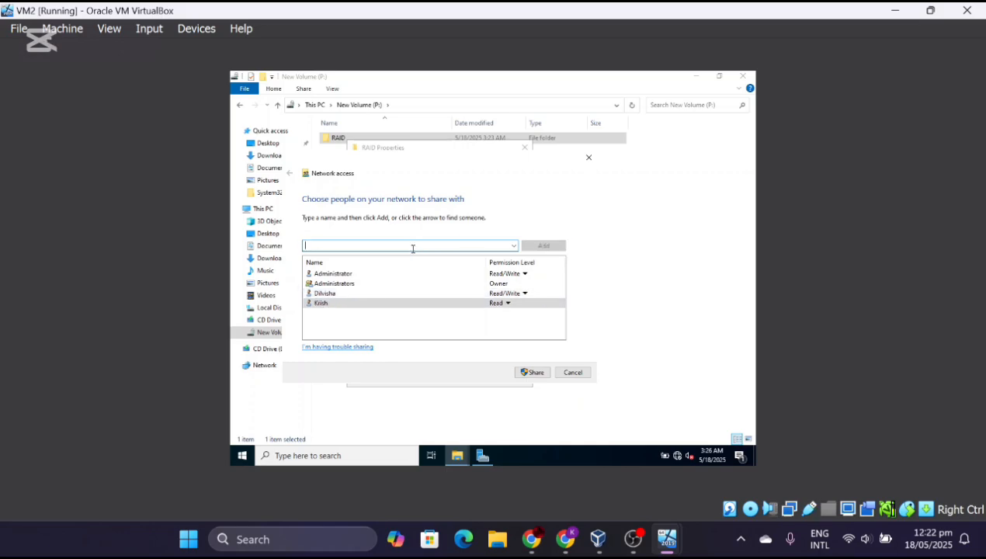
left_click(366, 303)
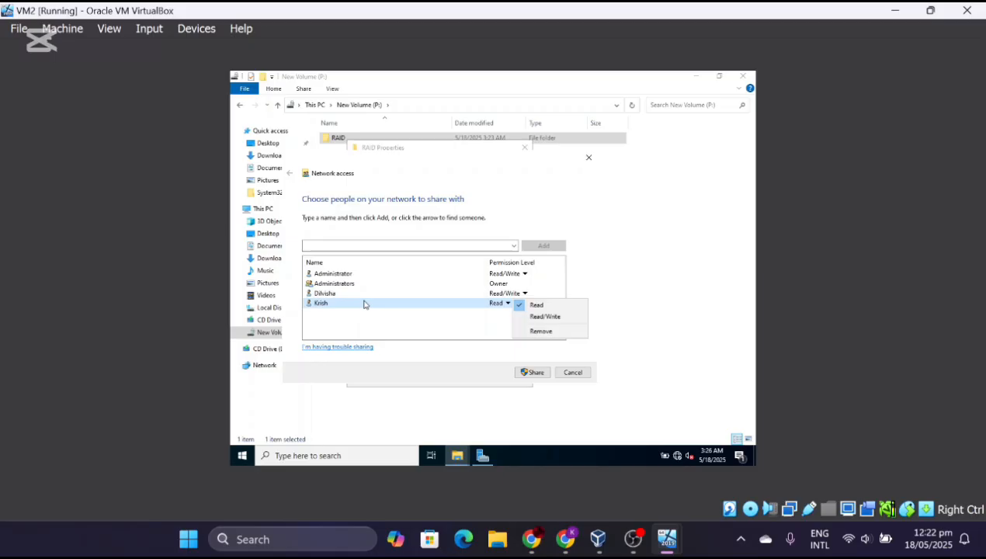
left_click(561, 318)
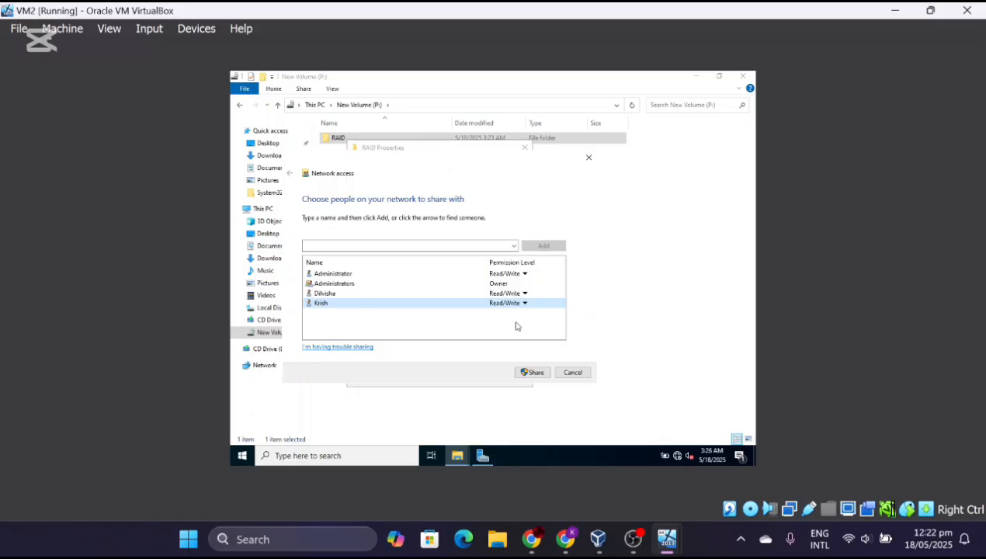
left_click(535, 372)
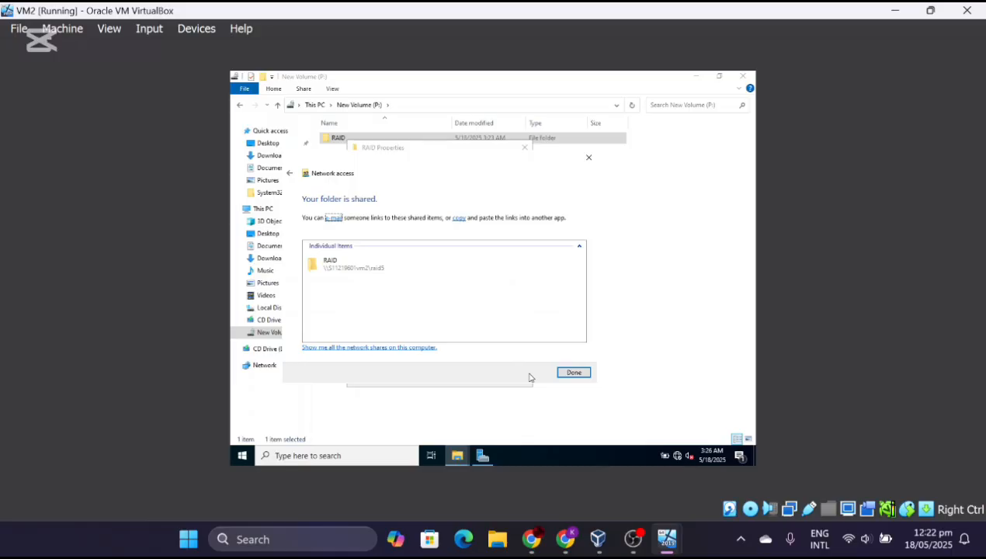
left_click(573, 374)
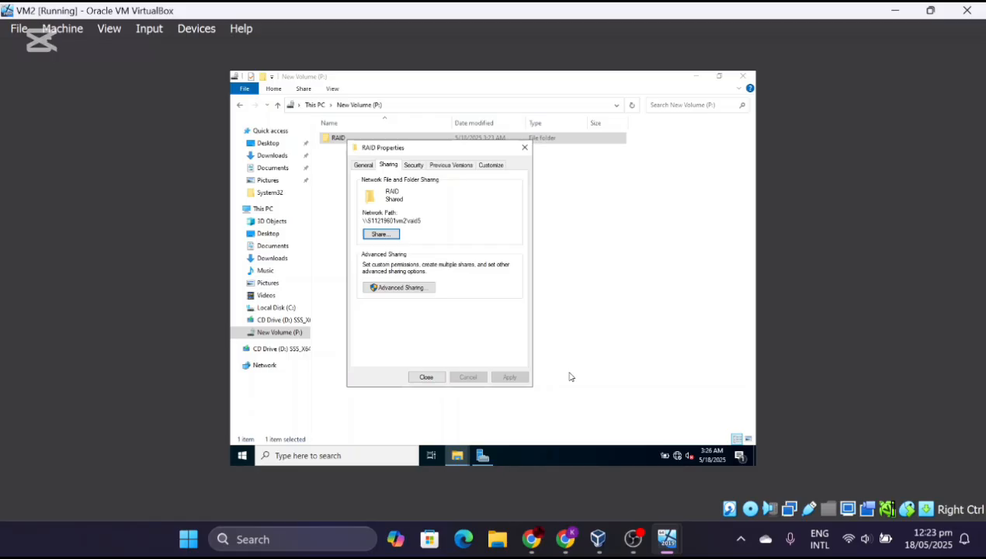
- On VM2, run ipconfig in an administrator command prompt to check the network settings, then close it
left_click(362, 461)
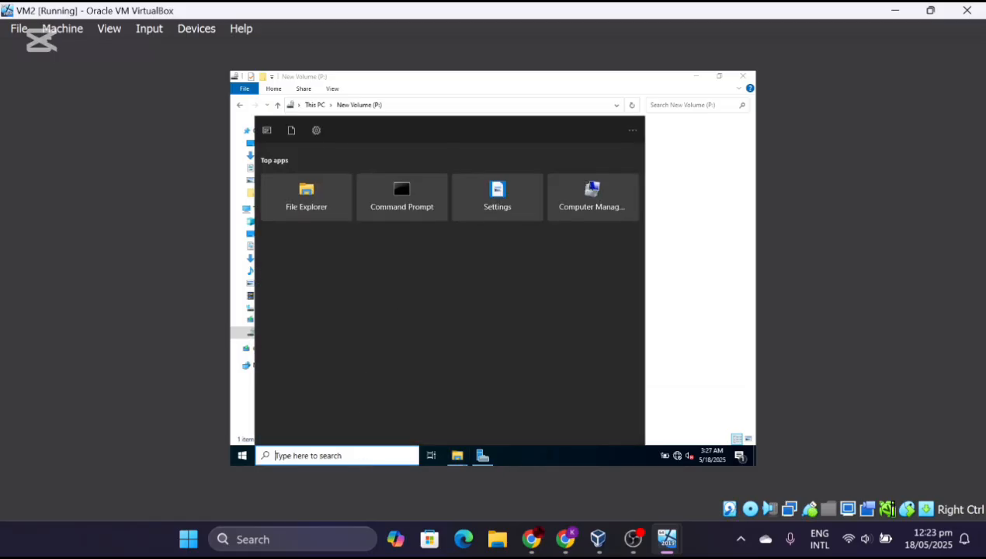
left_click(435, 194)
type("pi")
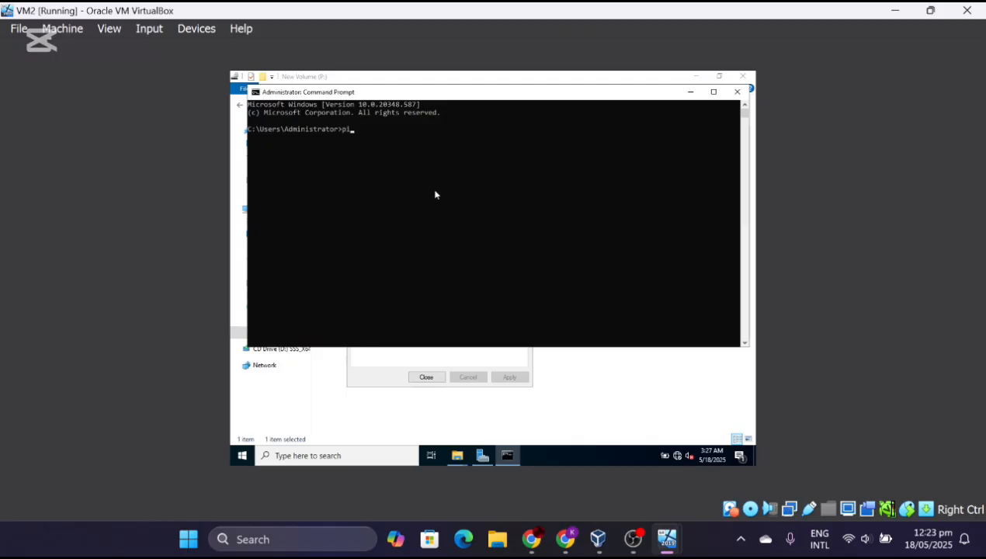
key("BackSpace")
key("BackSpace")
type("ipconfig")
key("Return")
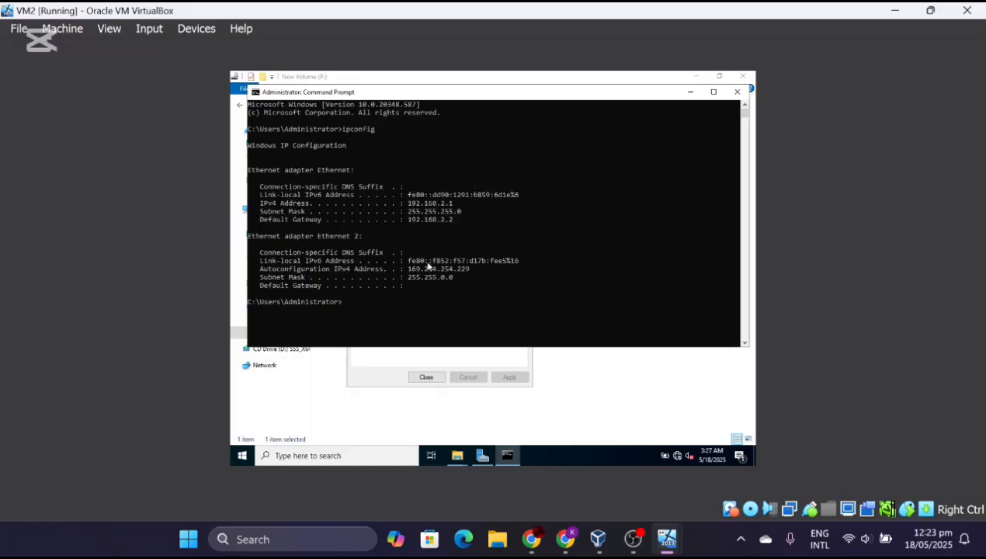
left_click(737, 92)
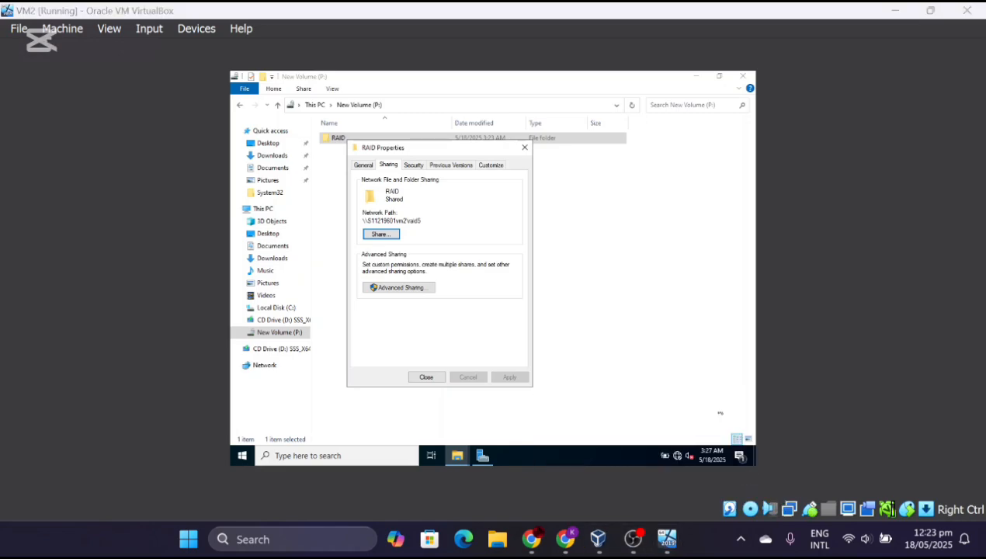
- Switch to the VM3 window, maximize it and open File Explorer on its desktop
mouse_move(668, 536)
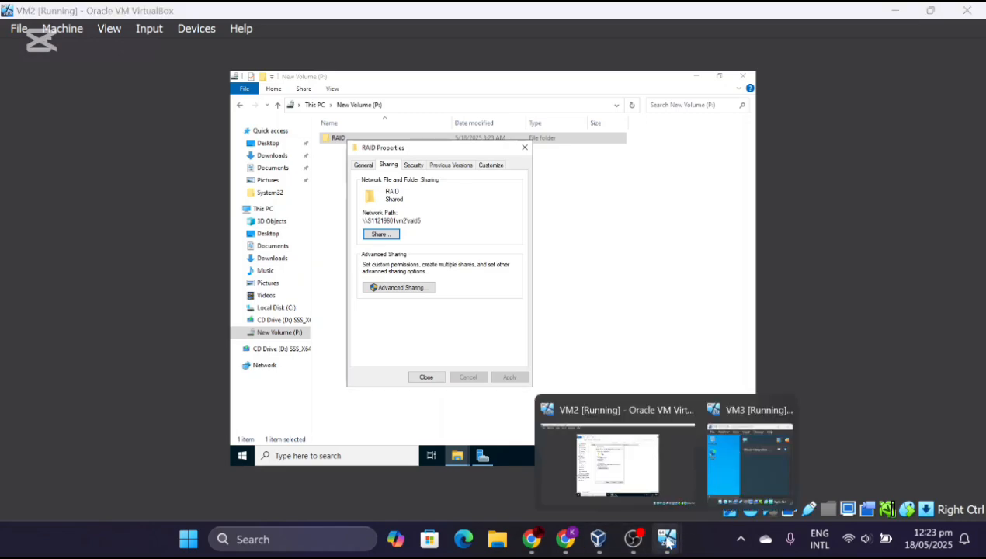
left_click(761, 464)
left_click(879, 28)
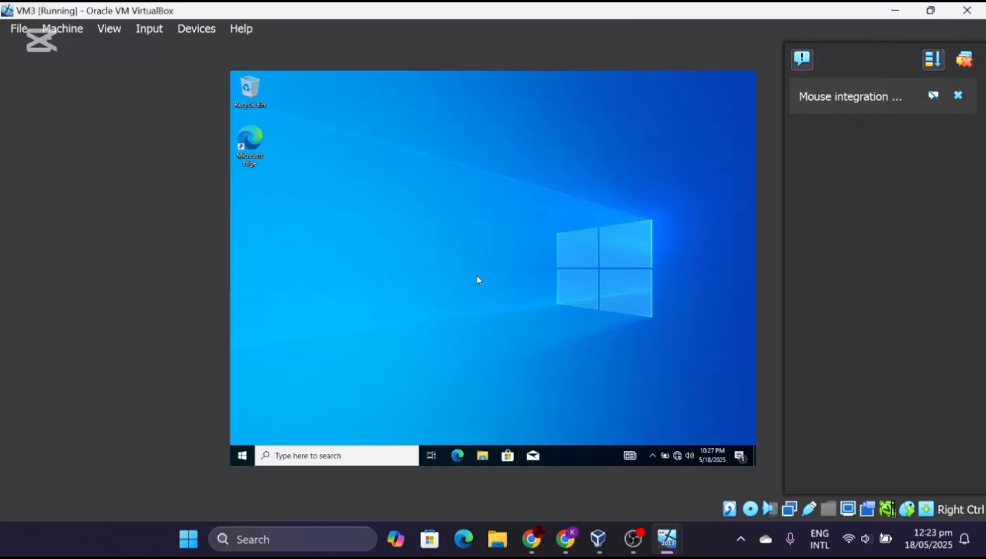
left_click(482, 455)
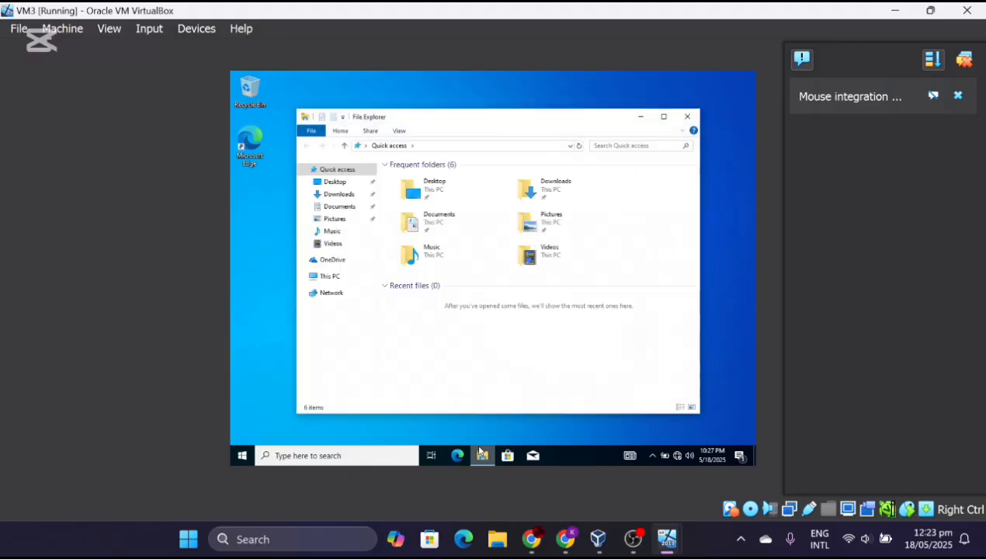
- Check VM3's device specifications on the This PC About page, then show This PC maximized
right_click(332, 281)
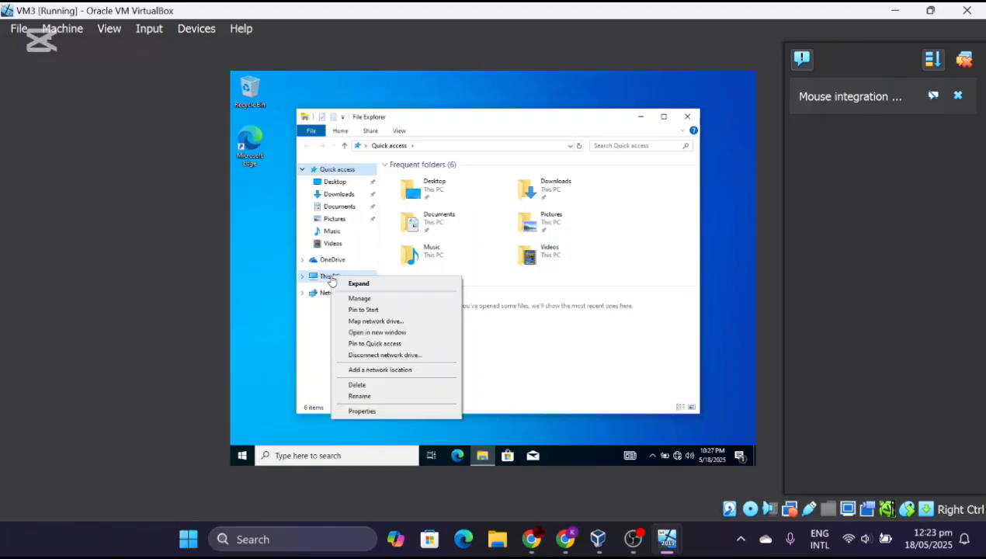
left_click(362, 412)
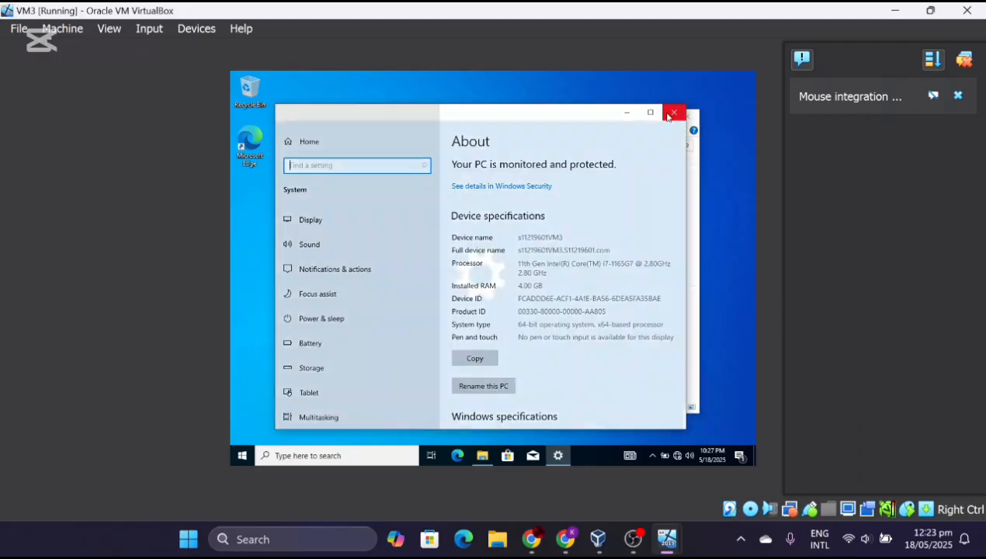
left_click(675, 112)
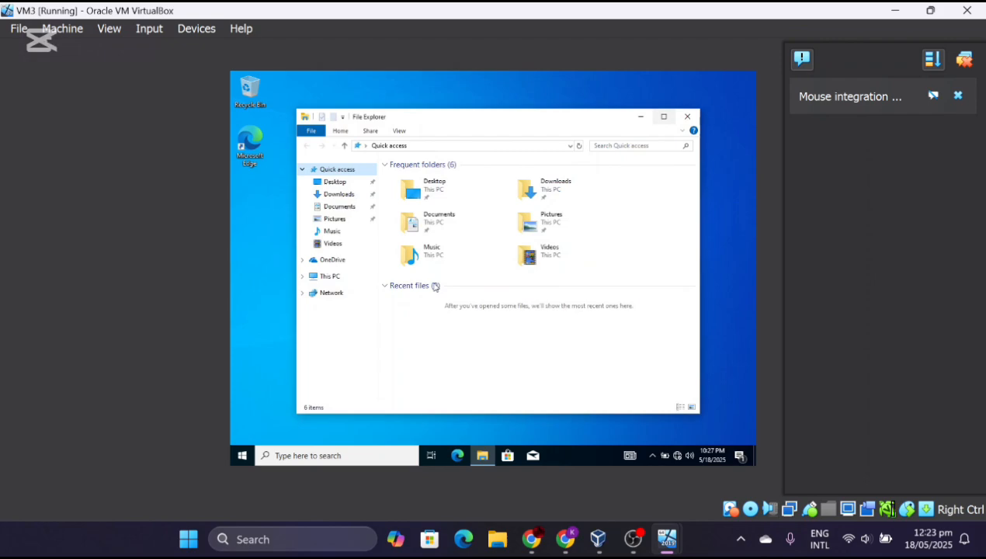
left_click(348, 282)
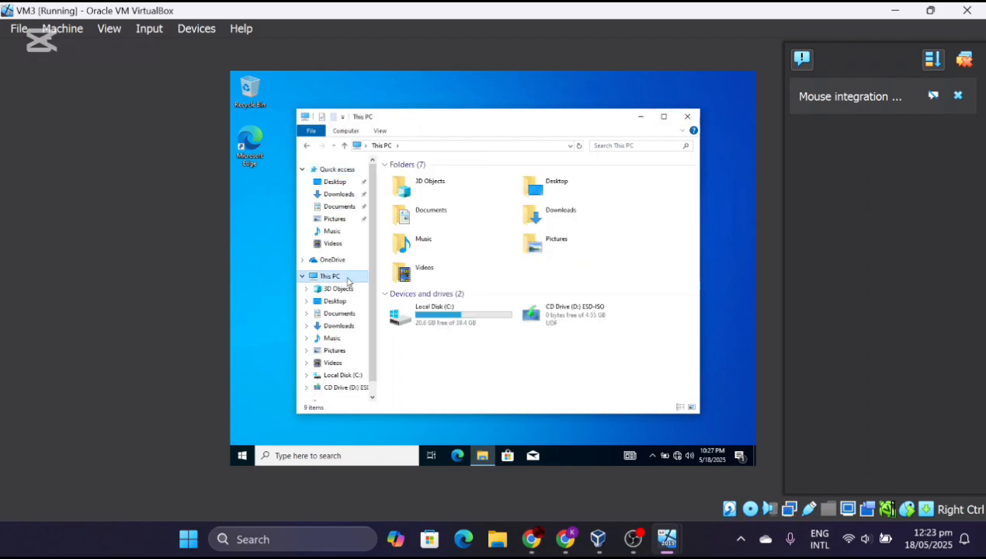
right_click(348, 281)
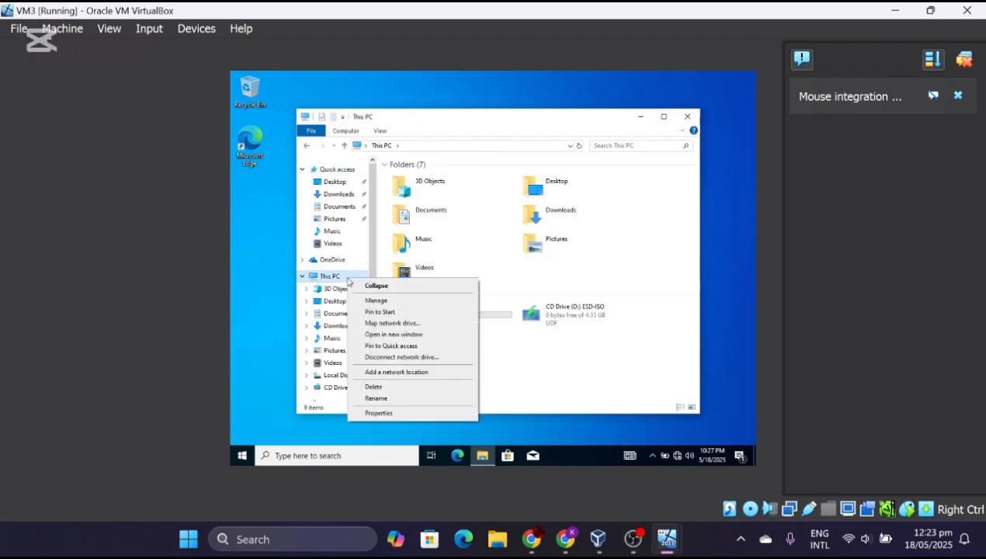
left_click(385, 416)
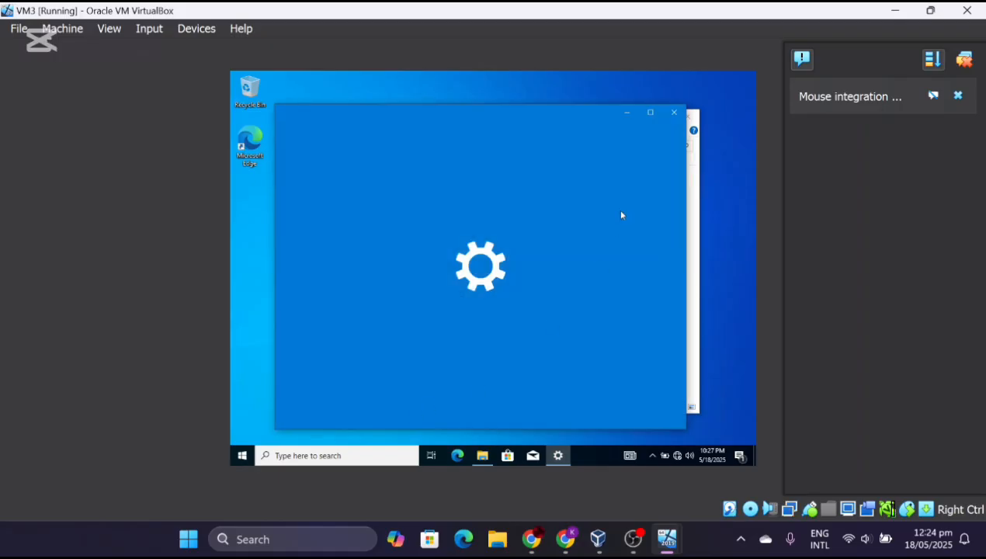
left_click(678, 115)
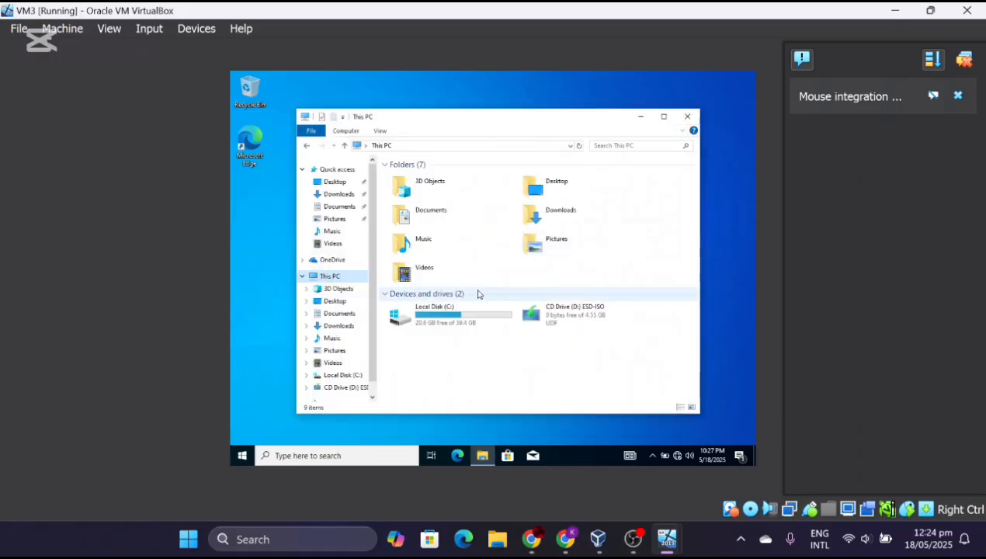
left_click(665, 117)
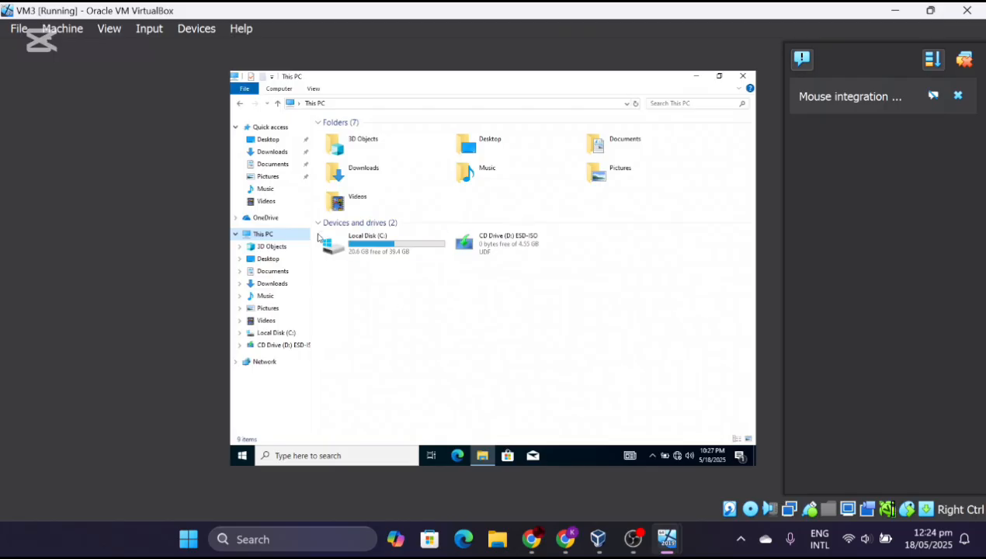
- Map the network share \\192.168.2.1\RAID5 to drive letter Z: on VM3
right_click(286, 232)
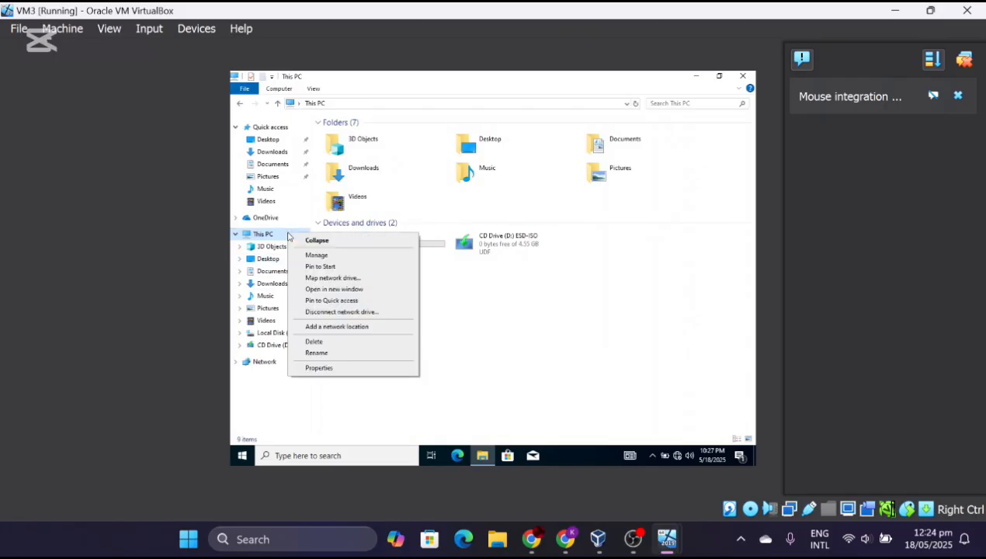
left_click(322, 278)
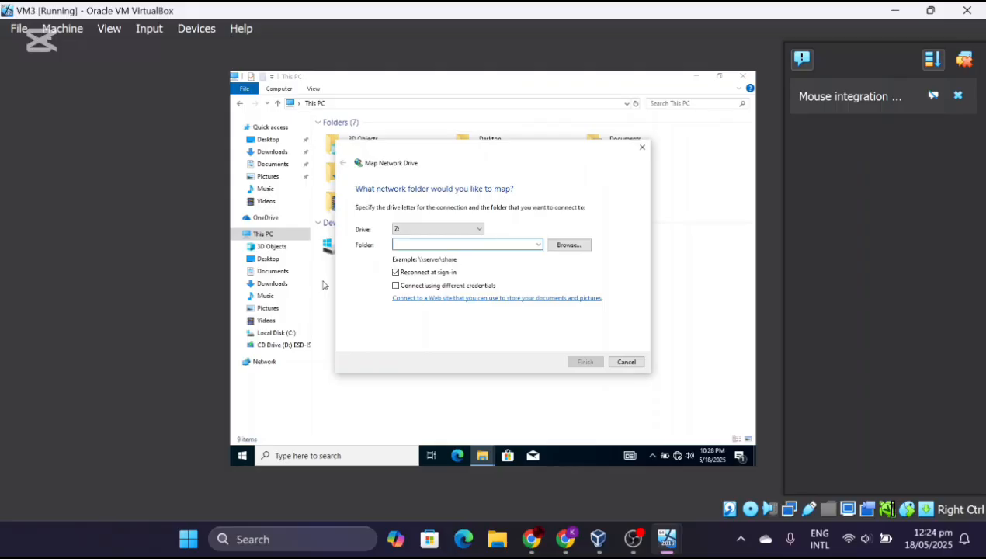
type("\\\\192.1")
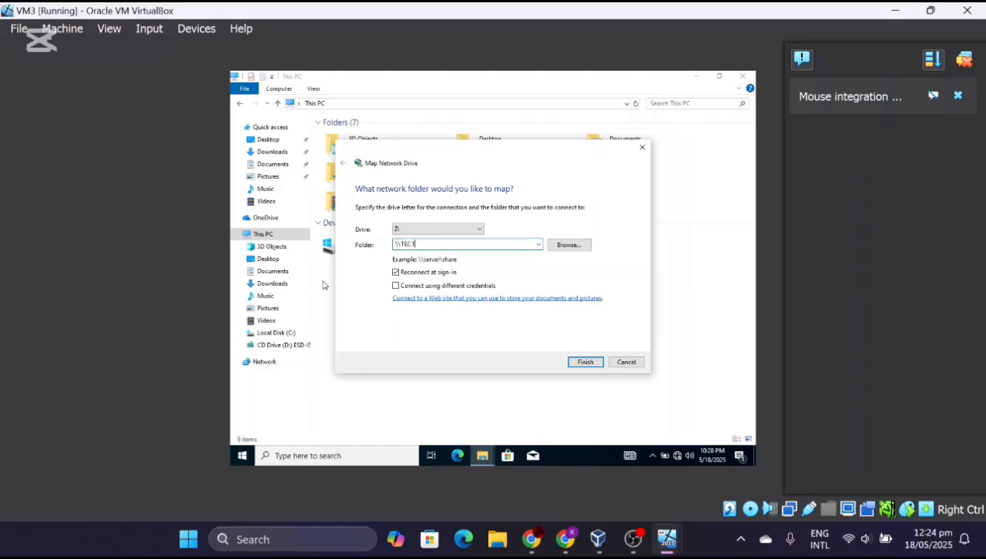
type("68.2.1\\RAID5")
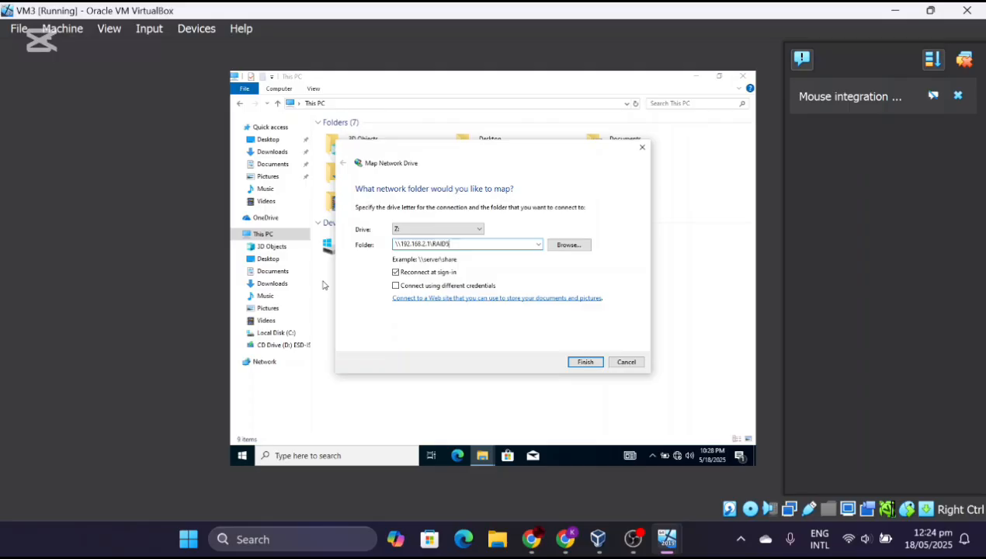
left_click(585, 362)
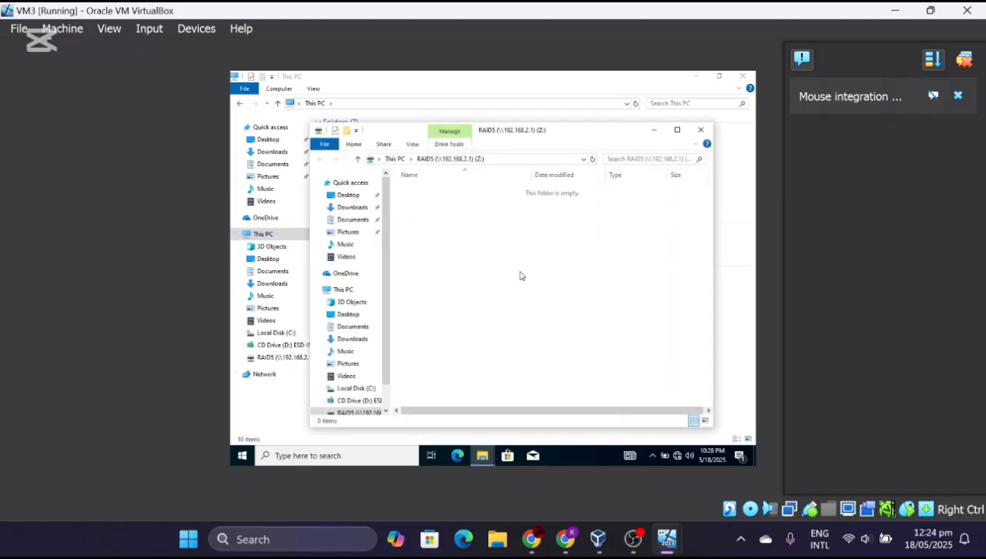
- Open the RAID5 (Z:) drive and create a new text document there named DOC
left_click(702, 131)
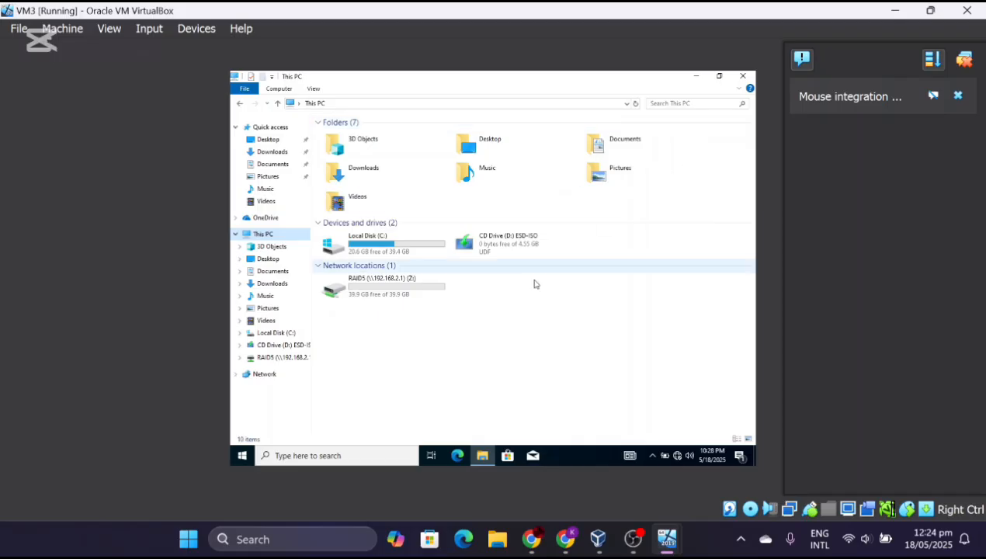
double_click(404, 291)
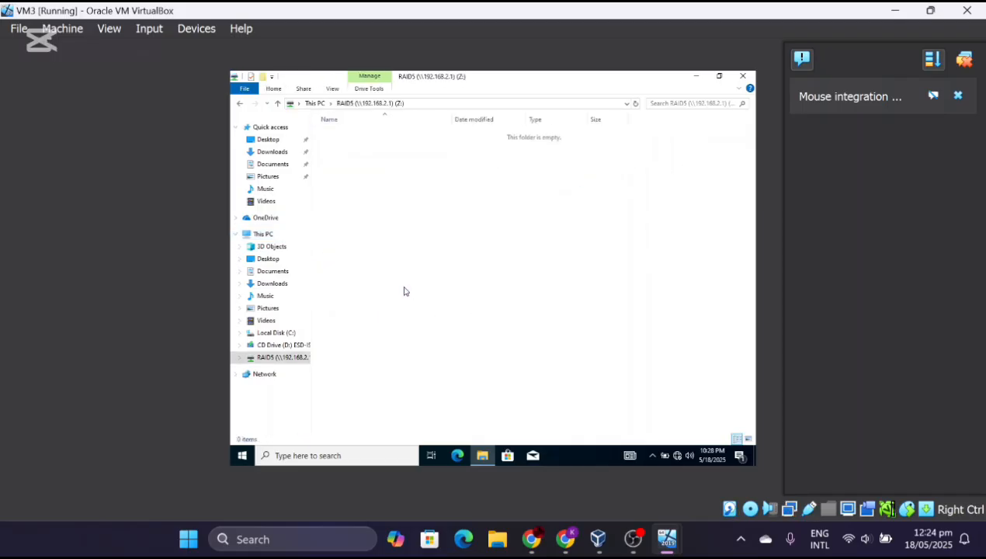
right_click(432, 187)
mouse_move(465, 280)
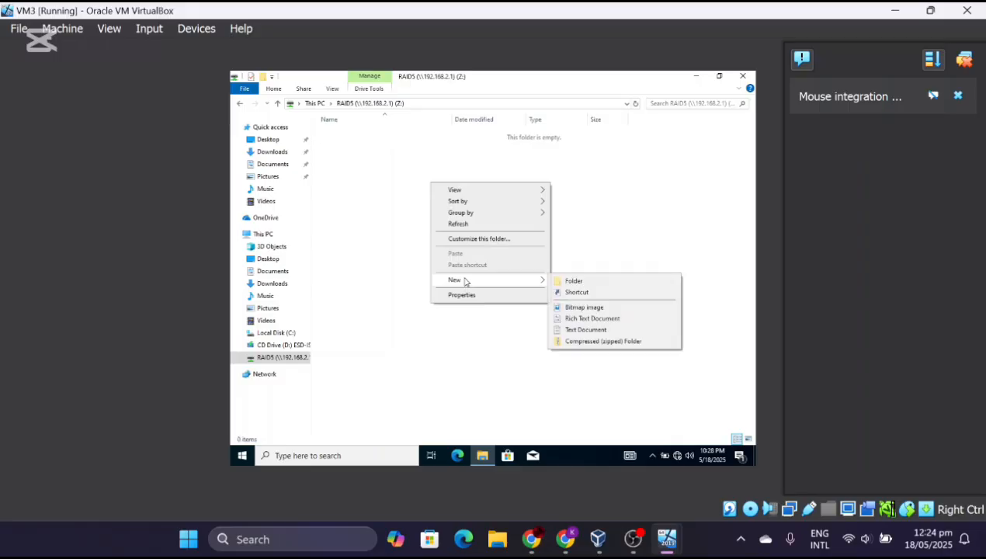
left_click(588, 329)
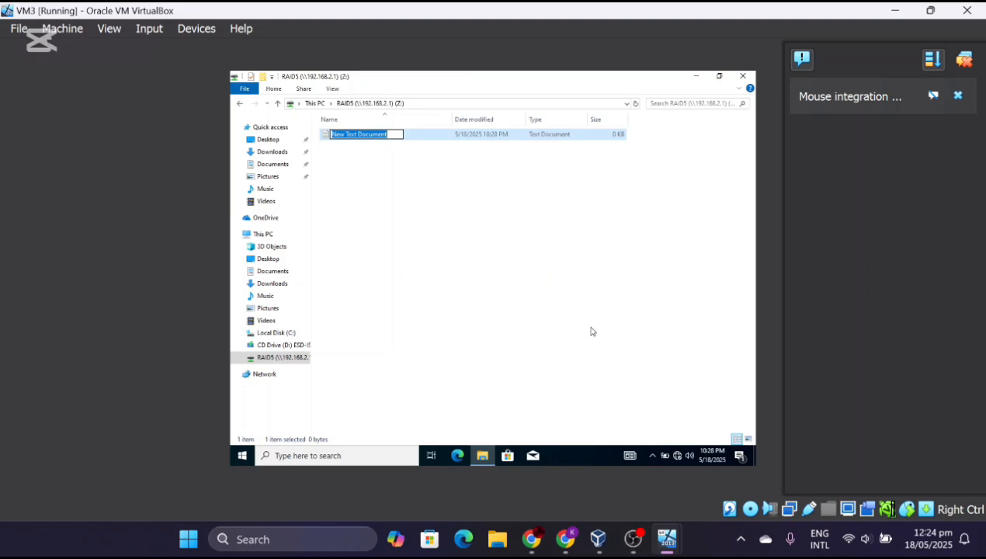
type("DOC")
key("Return")
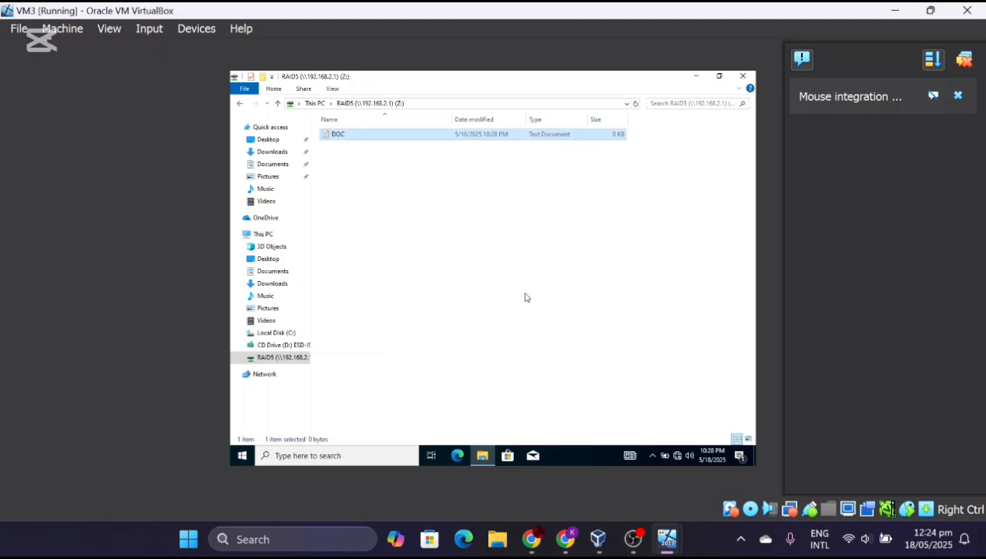
left_click(525, 297)
- Write 'hello how r u' into DOC, save it and close the editor
left_click(414, 138)
double_click(414, 137)
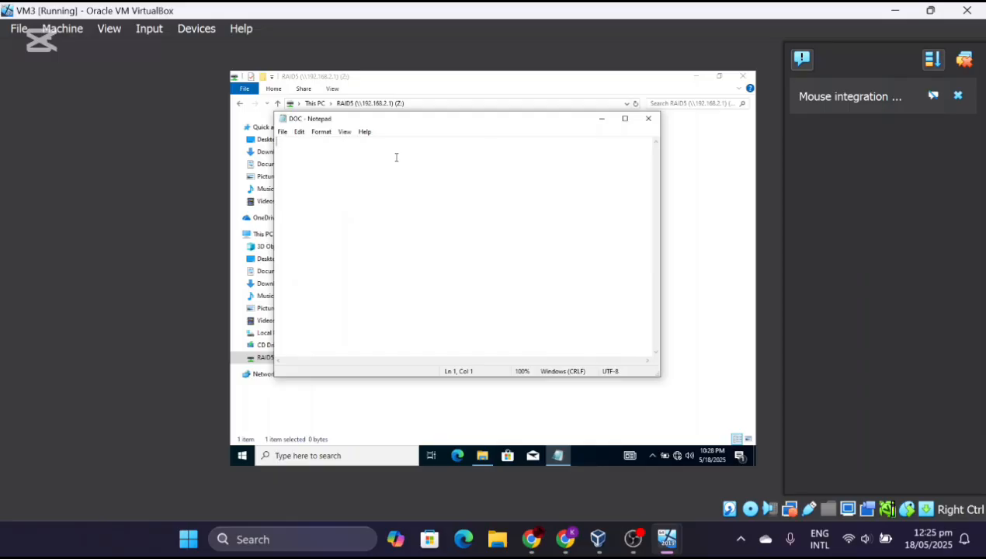
type("hello how r u")
key("ctrl+s")
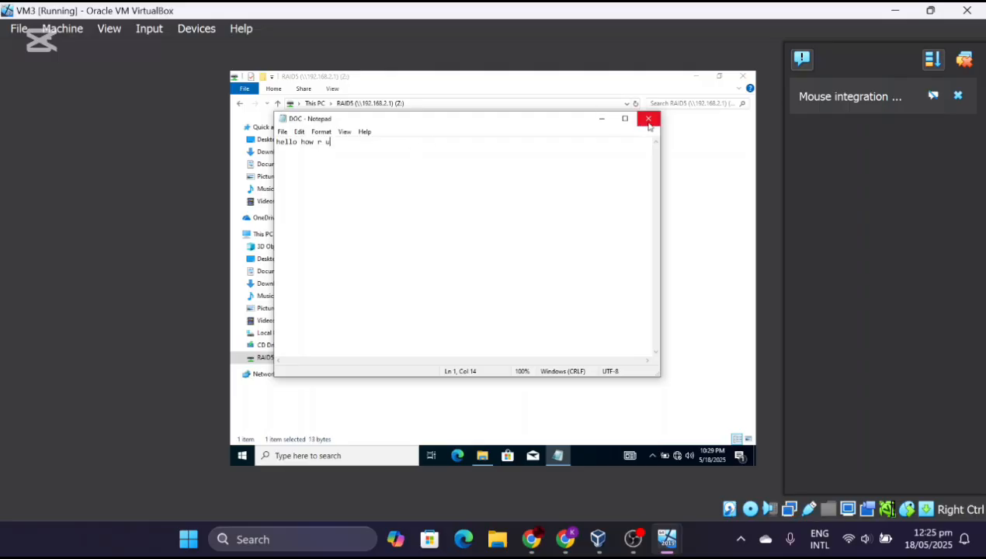
left_click(649, 121)
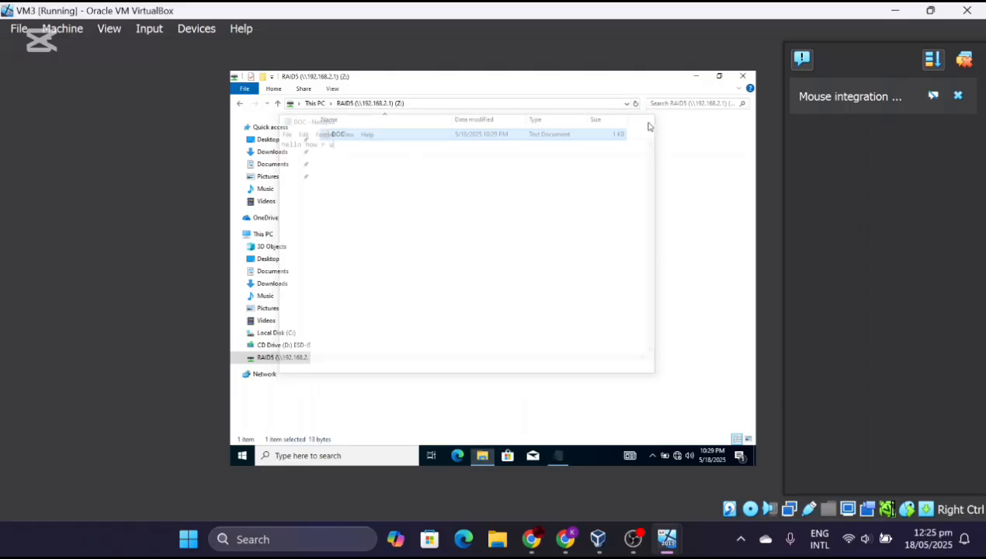
- Dismiss VM3's news feed panel and switch over to the VM2 window
mouse_move(672, 541)
left_click(630, 480)
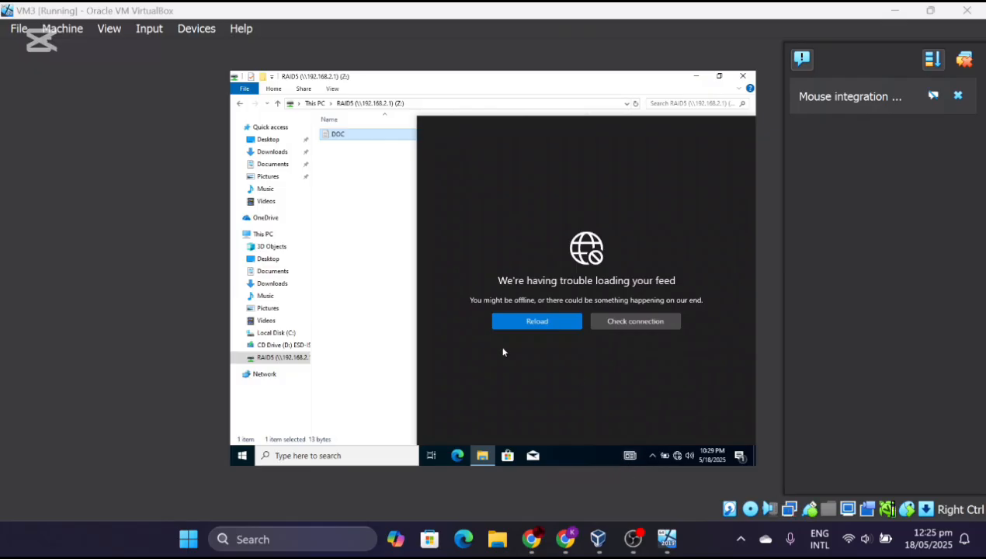
left_click(385, 304)
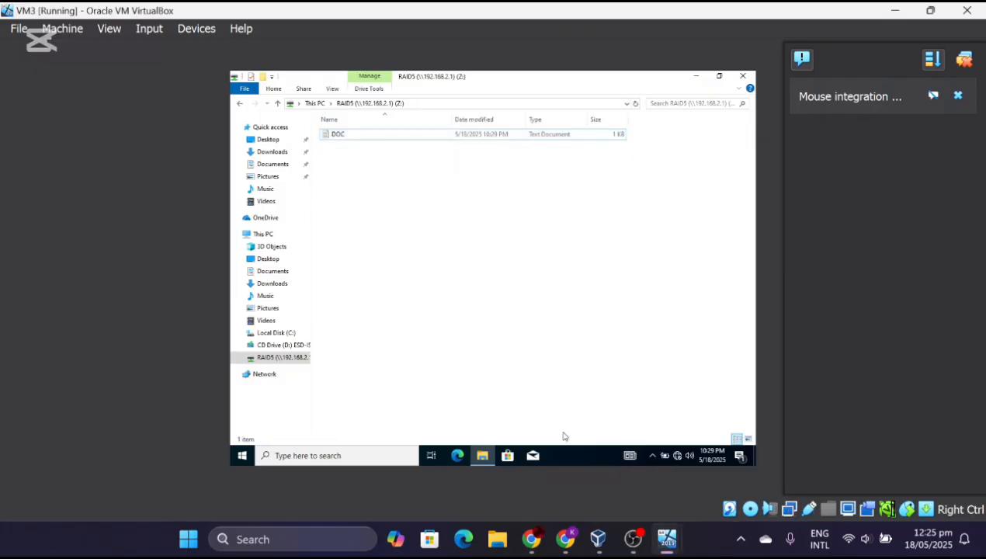
mouse_move(668, 539)
left_click(608, 473)
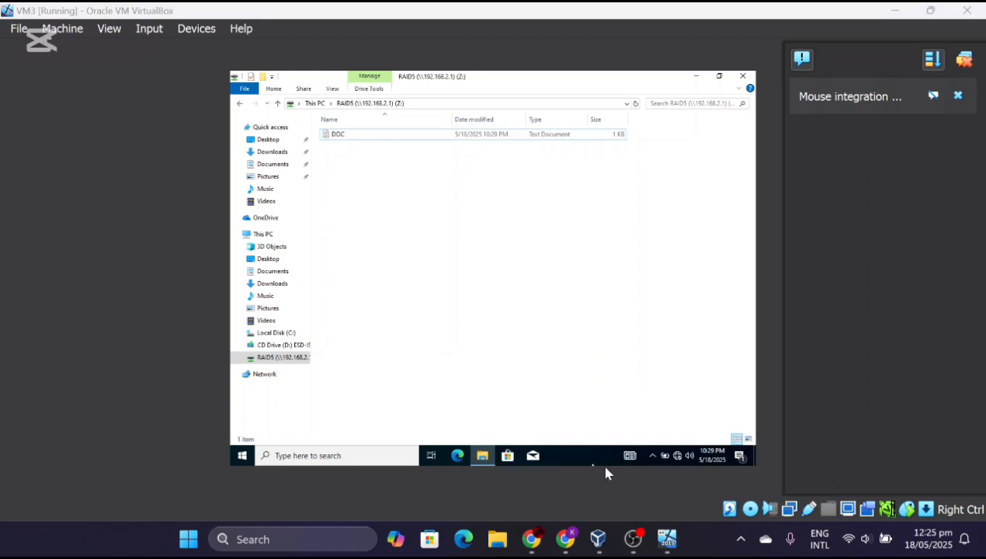
- On VM2, close RAID Properties and open New Volume (P:) > RAID5 > DOC to read 'hello how r u'
mouse_move(668, 539)
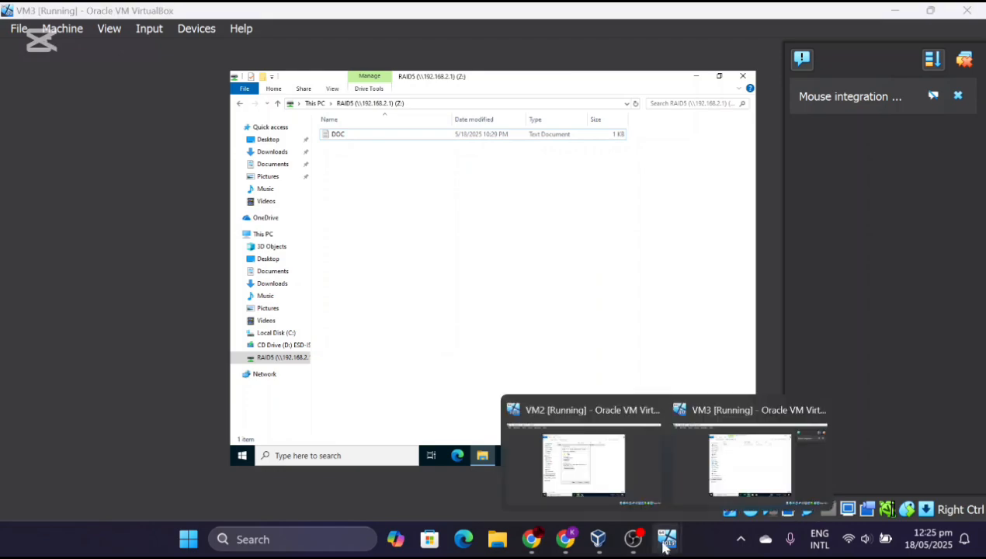
left_click(608, 466)
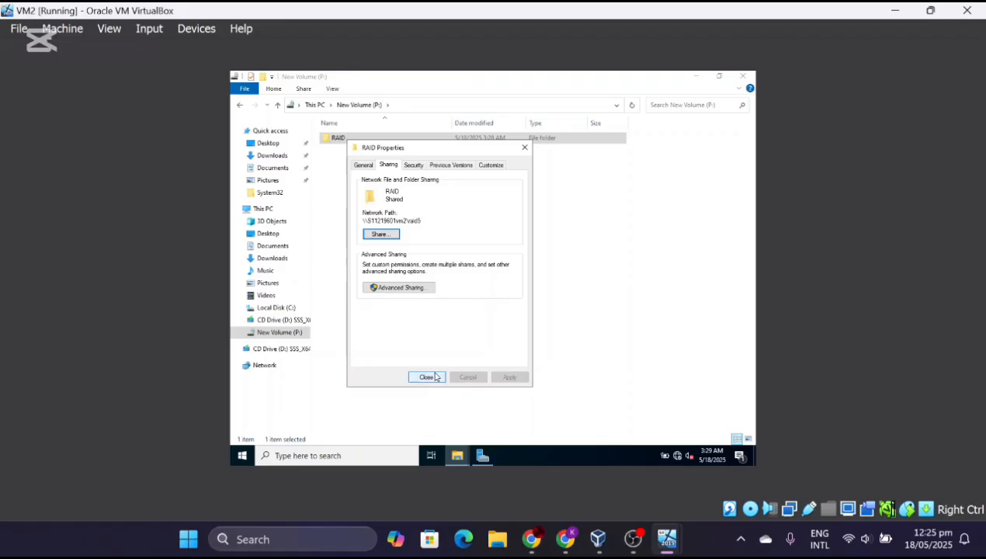
left_click(427, 377)
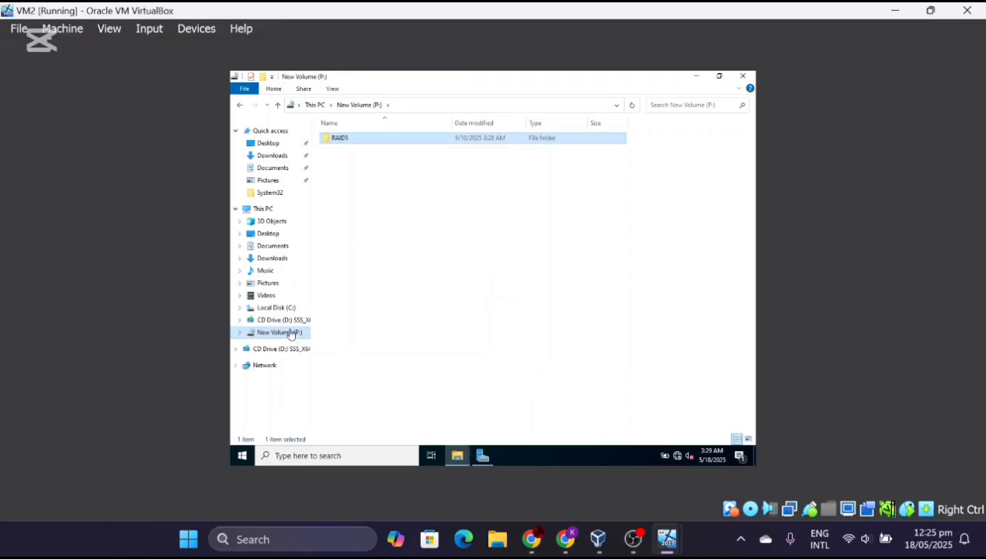
double_click(265, 209)
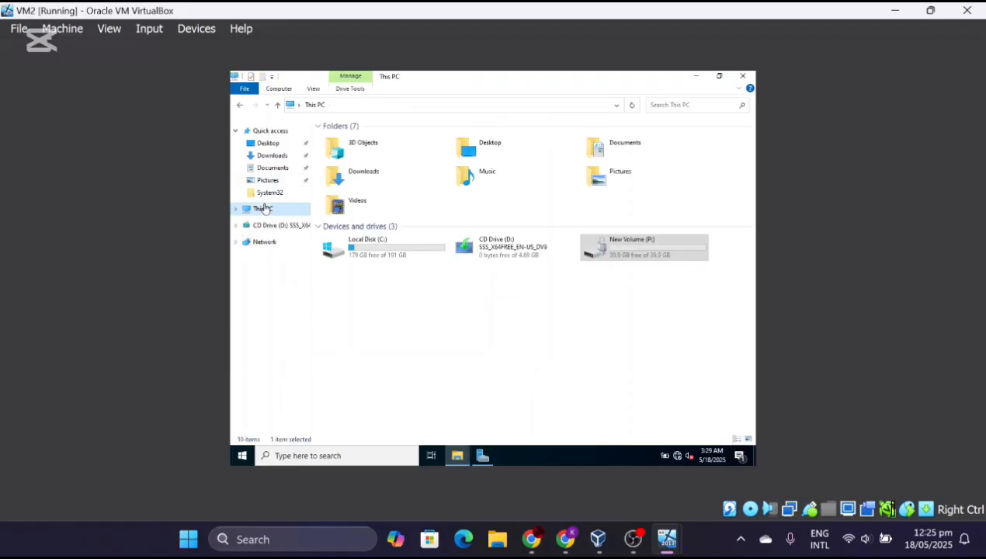
double_click(623, 250)
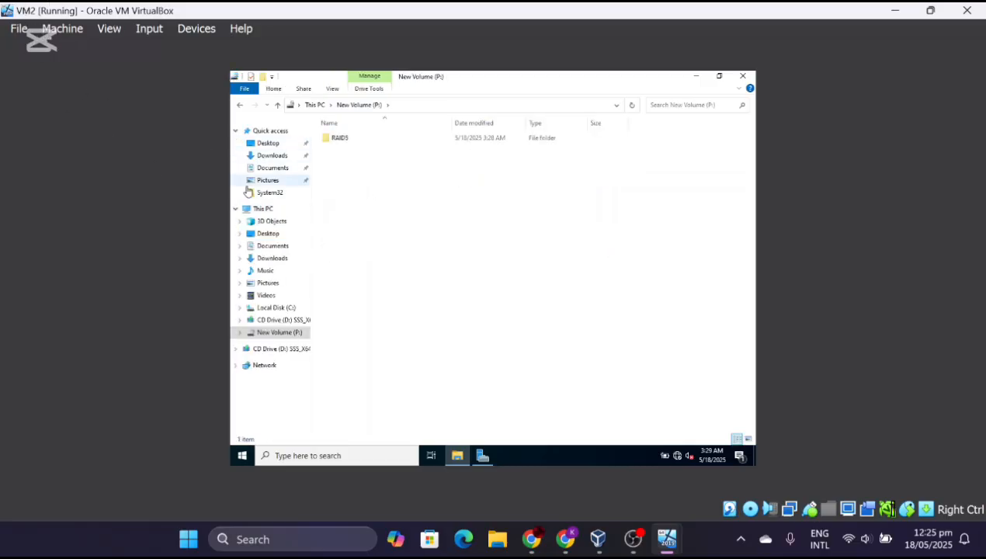
double_click(341, 138)
double_click(351, 139)
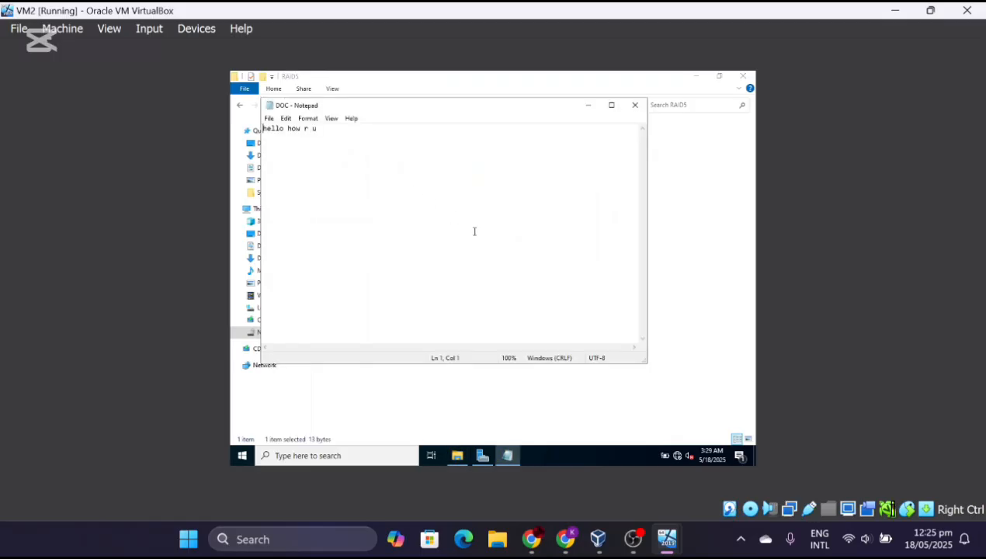
mouse_move(633, 544)
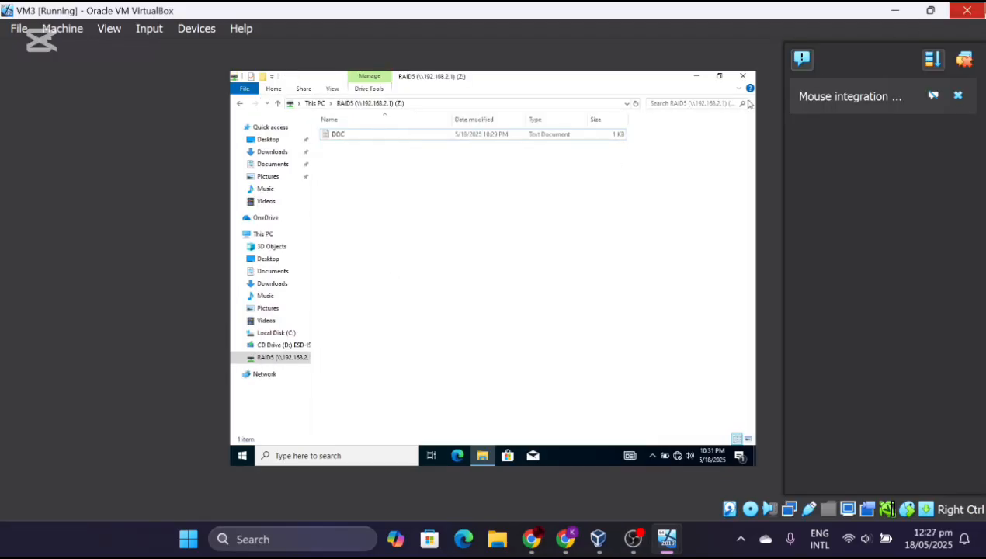
- Sign out of VM3 via its Ctrl+Alt+Del options and switch to VirtualBox Manager
left_click(980, 14)
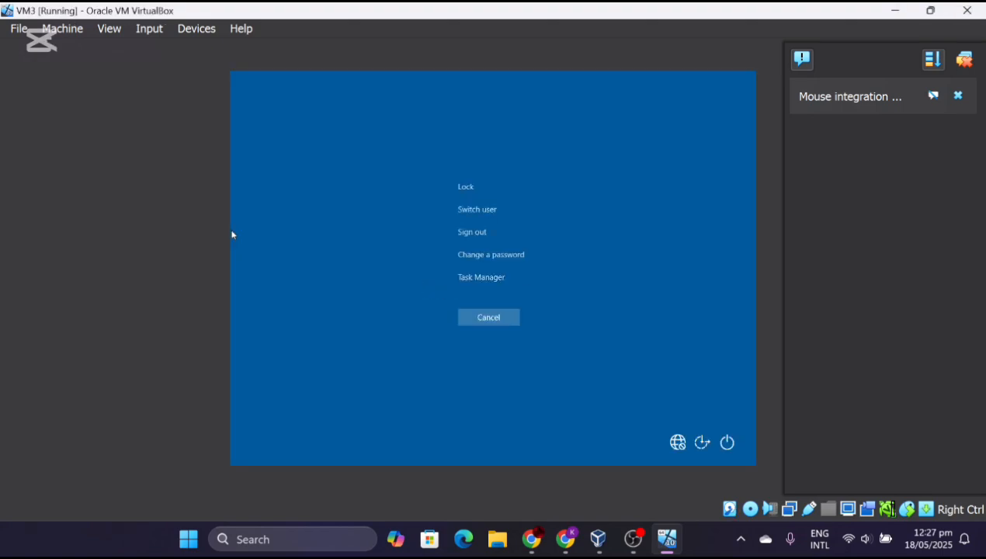
left_click(490, 234)
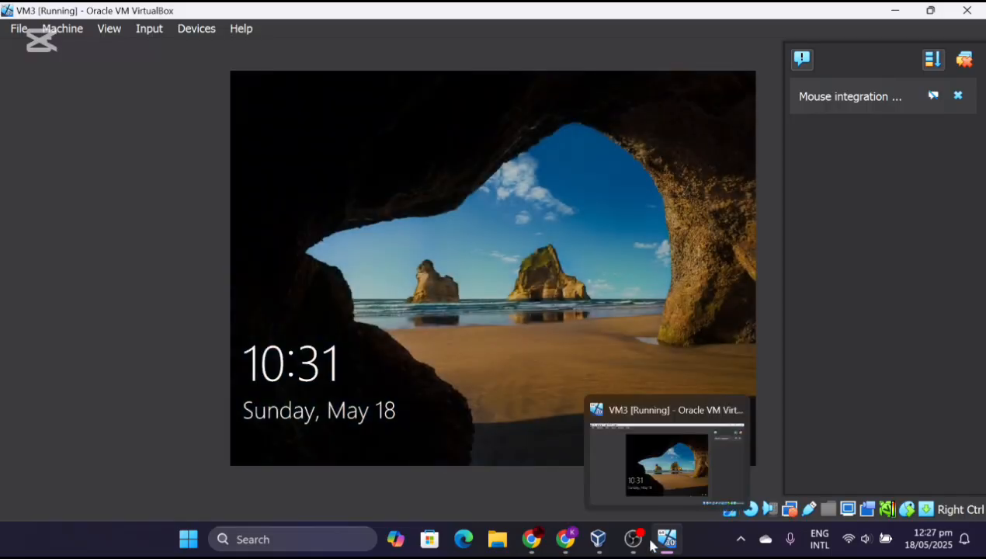
left_click(597, 539)
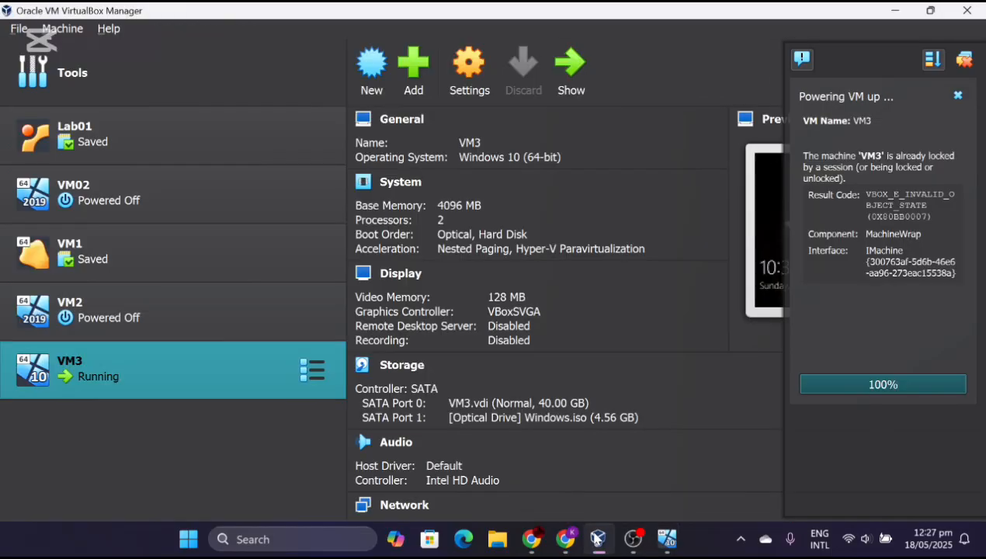
- Remove VM2_3.vhd from VM2's LsiLogic SAS controller in Storage settings and save
left_click(239, 334)
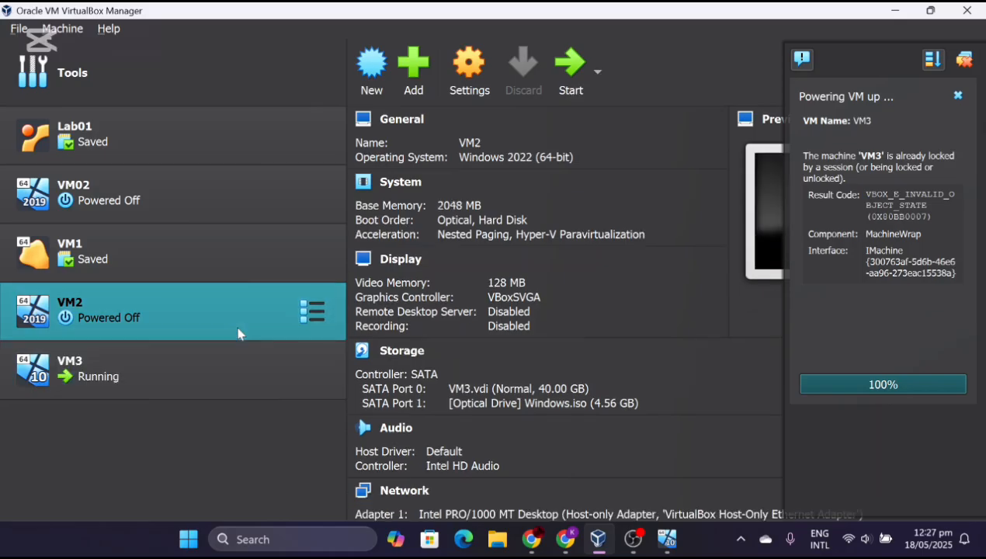
left_click(470, 70)
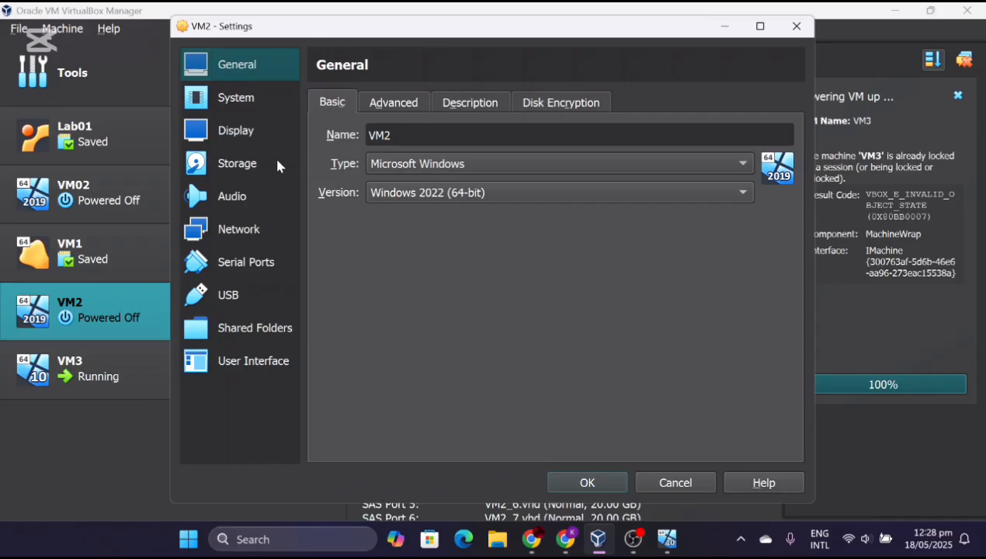
left_click(247, 165)
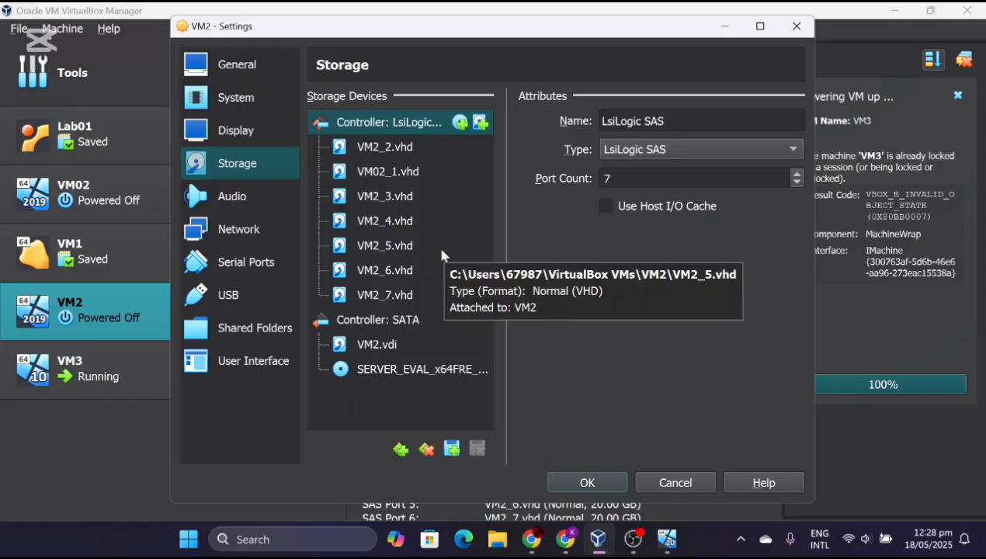
left_click(400, 197)
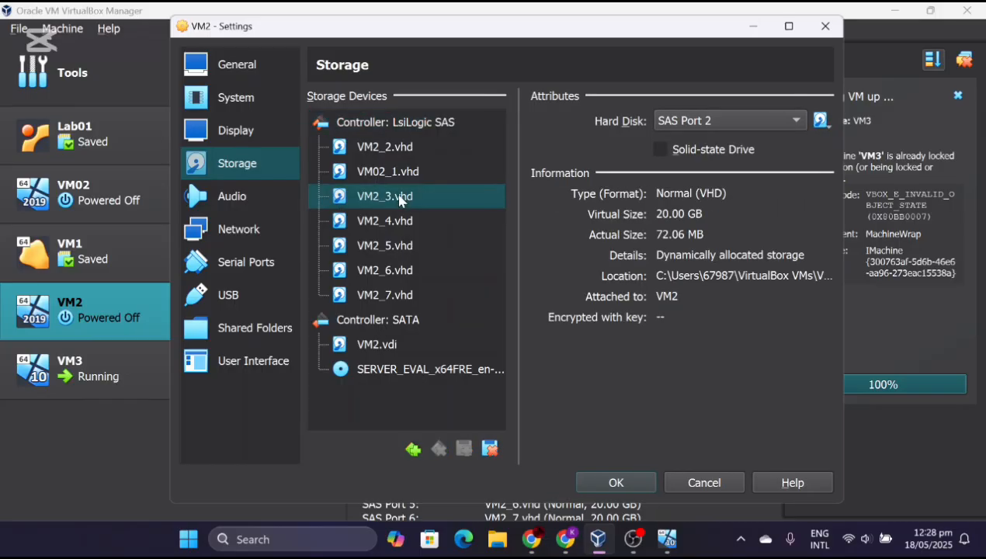
left_click(491, 449)
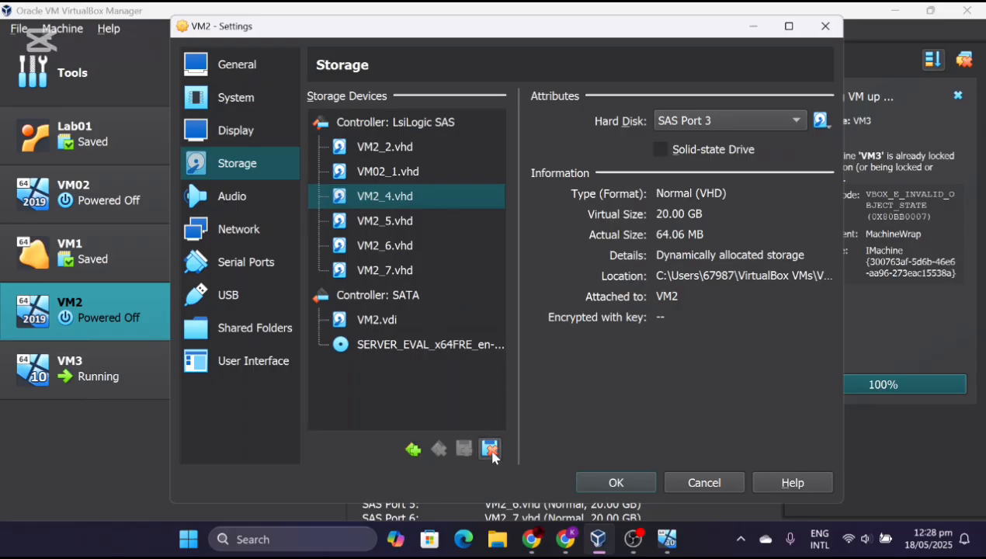
left_click(620, 484)
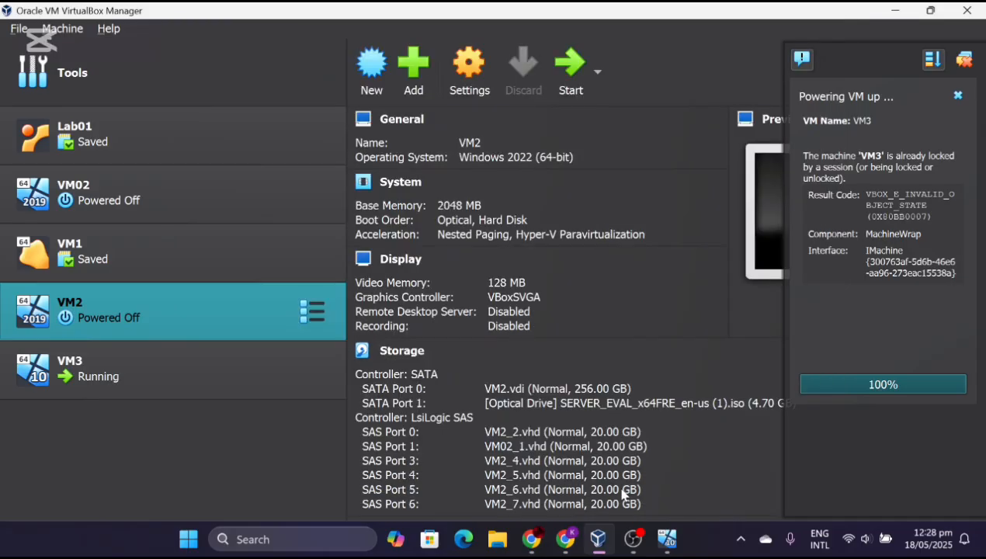
- Start VM2, log in with Ctrl-Alt-Del, cancel Shutdown Event Tracker and minimize Server Manager
left_click(564, 87)
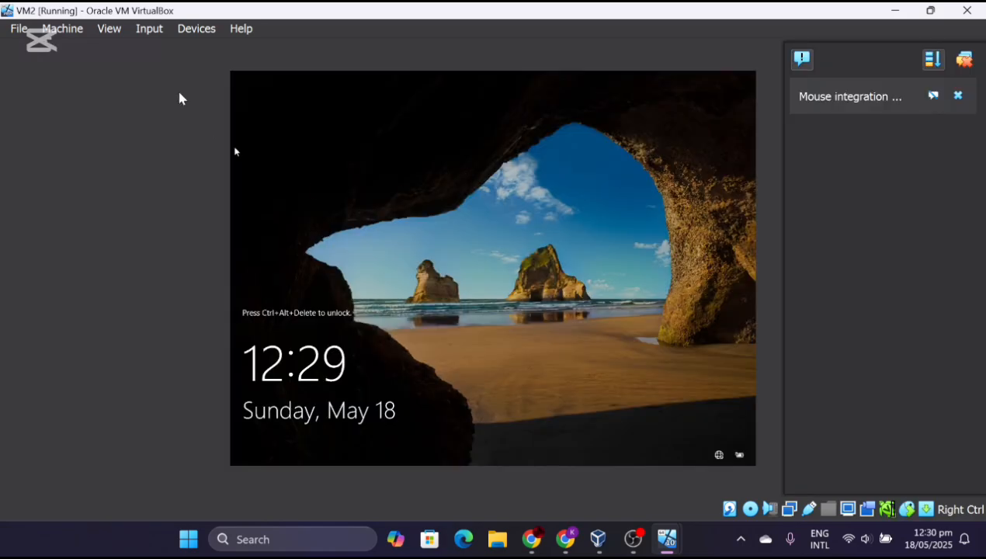
left_click(154, 31)
mouse_move(199, 55)
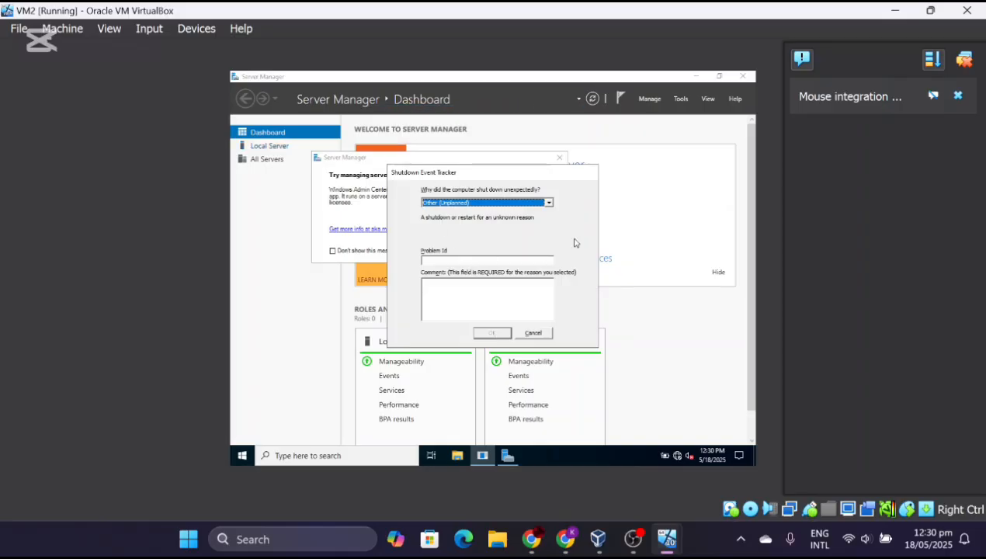
left_click(527, 335)
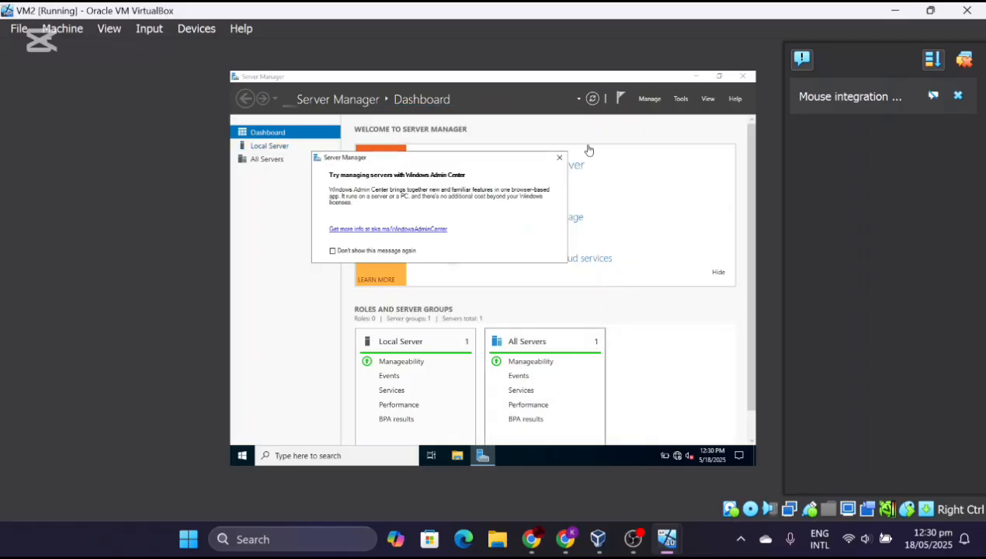
left_click(559, 158)
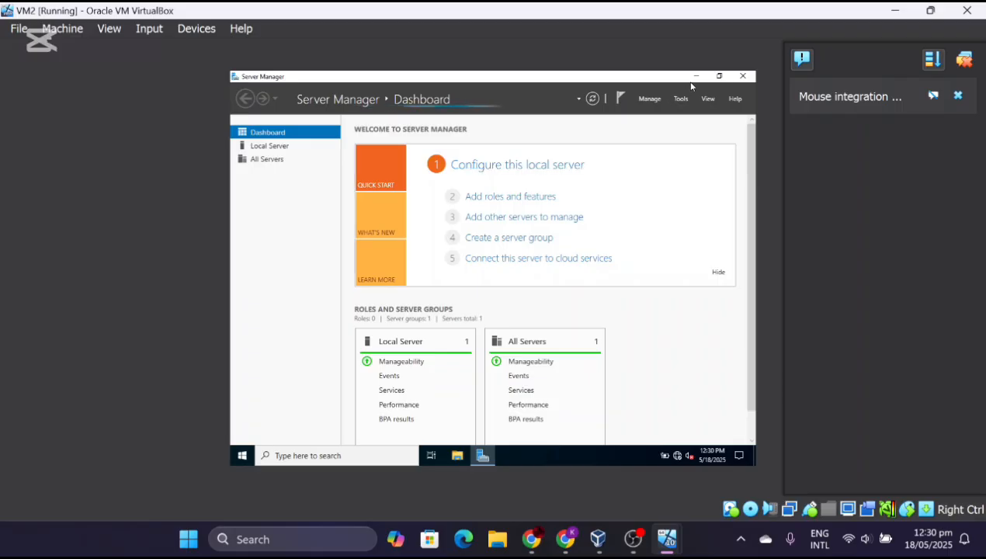
left_click(694, 77)
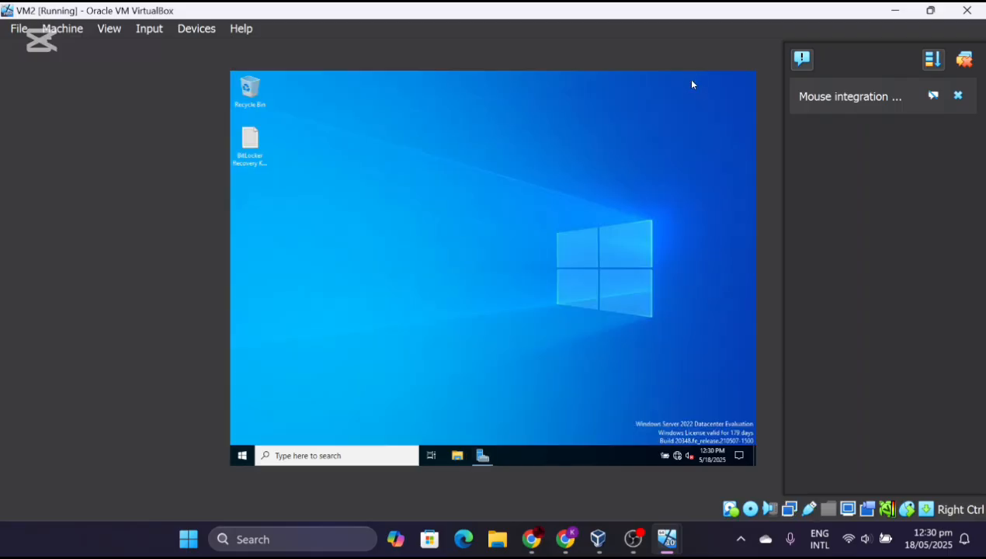
- Unlock VM2's P: drive with its BitLocker password and open New Volume (P:) showing RAID5
left_click(458, 455)
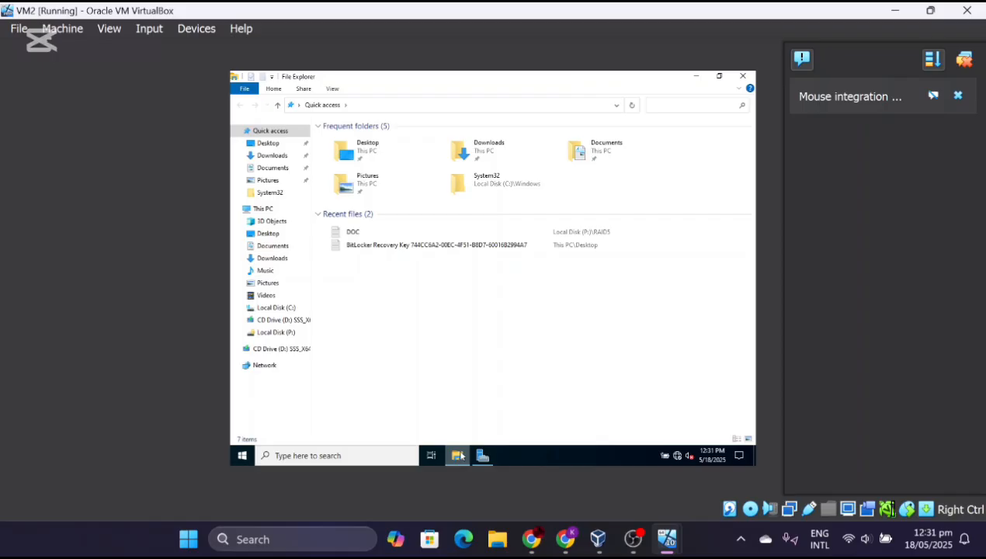
double_click(267, 209)
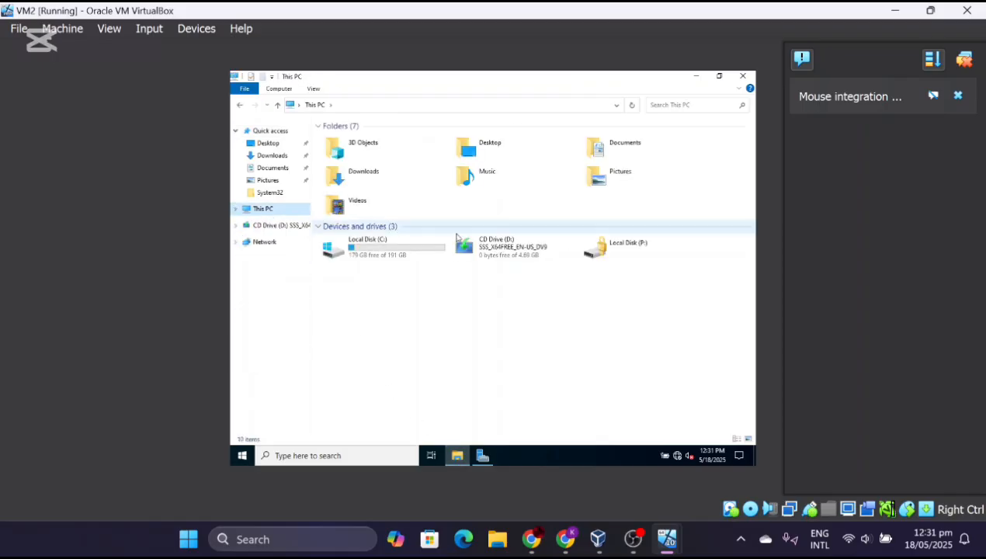
double_click(615, 258)
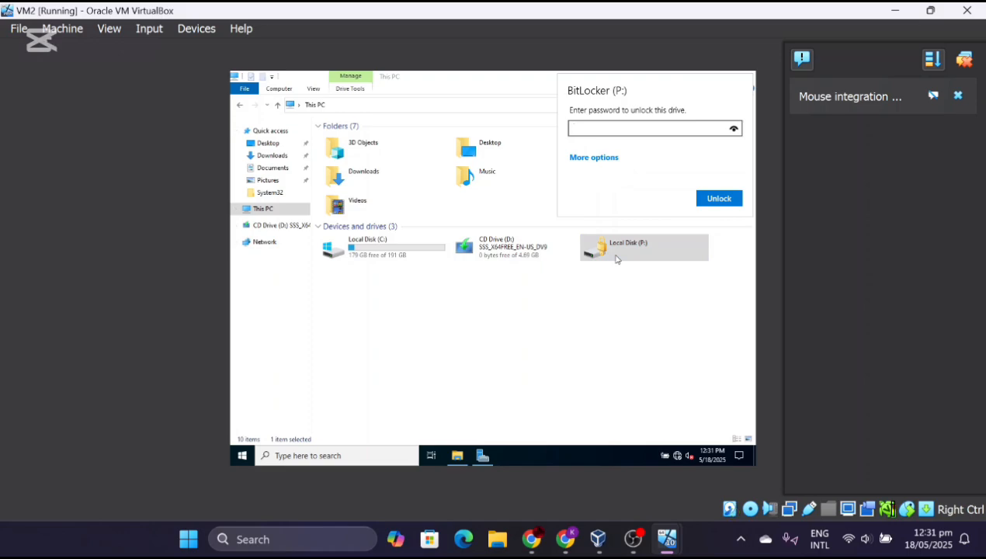
type("*********")
left_click(713, 198)
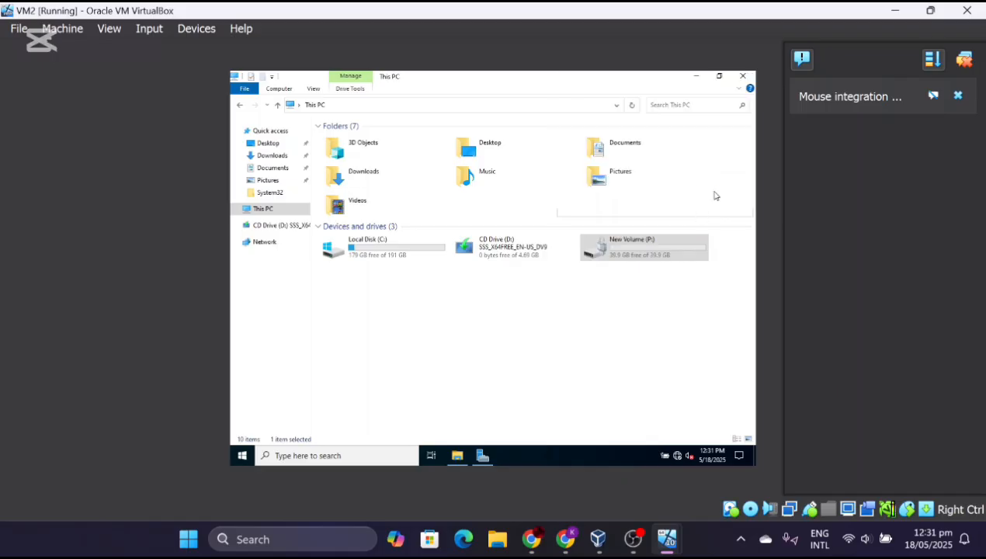
double_click(668, 251)
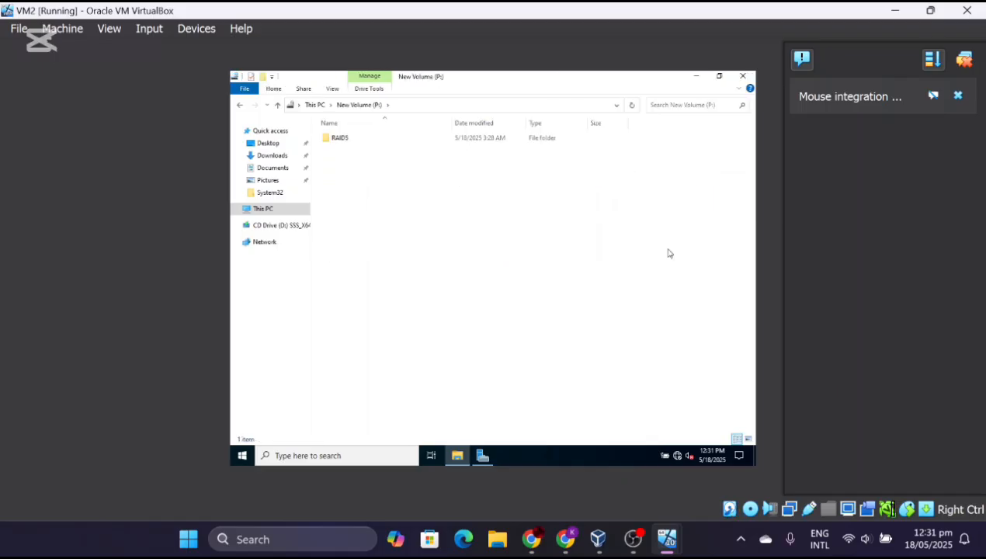
mouse_move(646, 550)
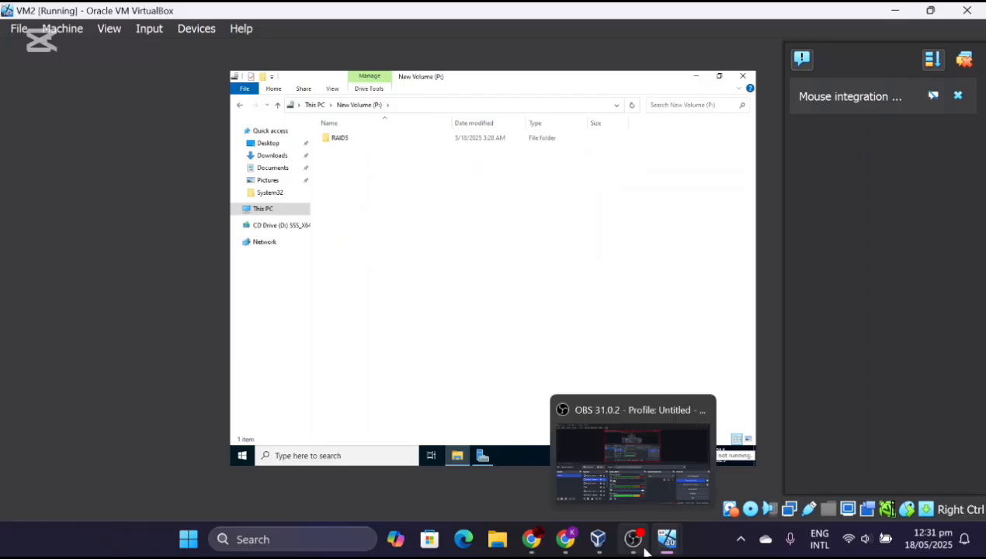